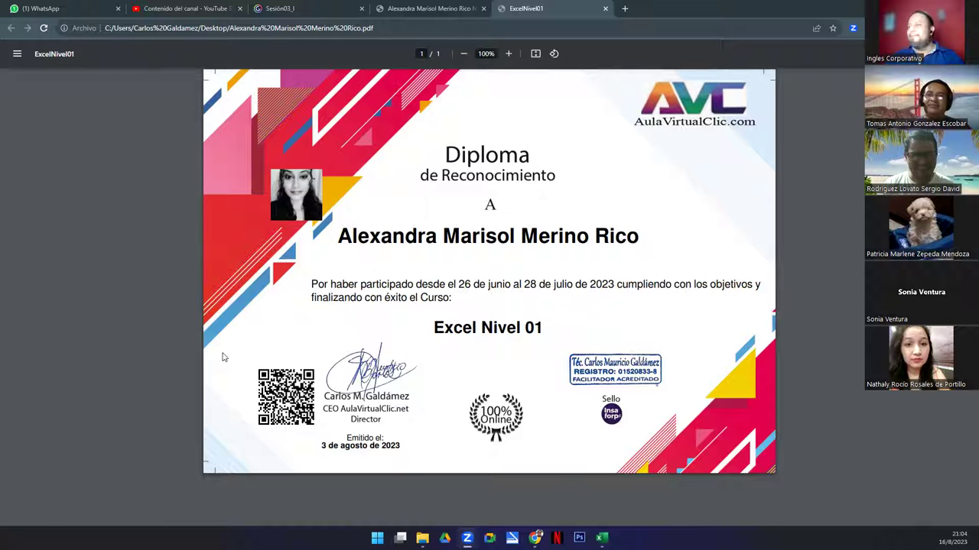
# Review the student's Excel Basico Nivel 01 grade report PDF showing the 9.2 final grade, then close it
pyautogui.click(422, 10)
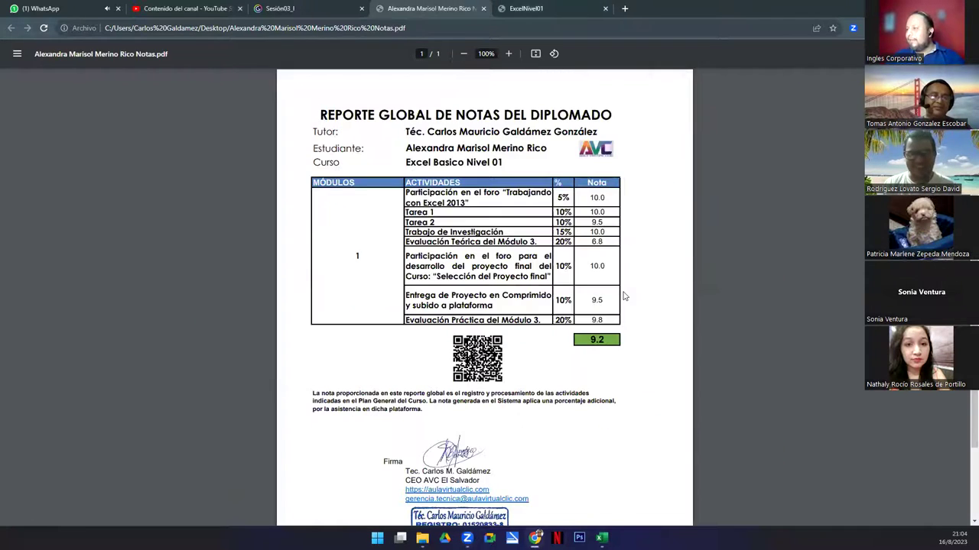
pyautogui.scroll(-2, 626, 296)
pyautogui.scroll(2, 599, 337)
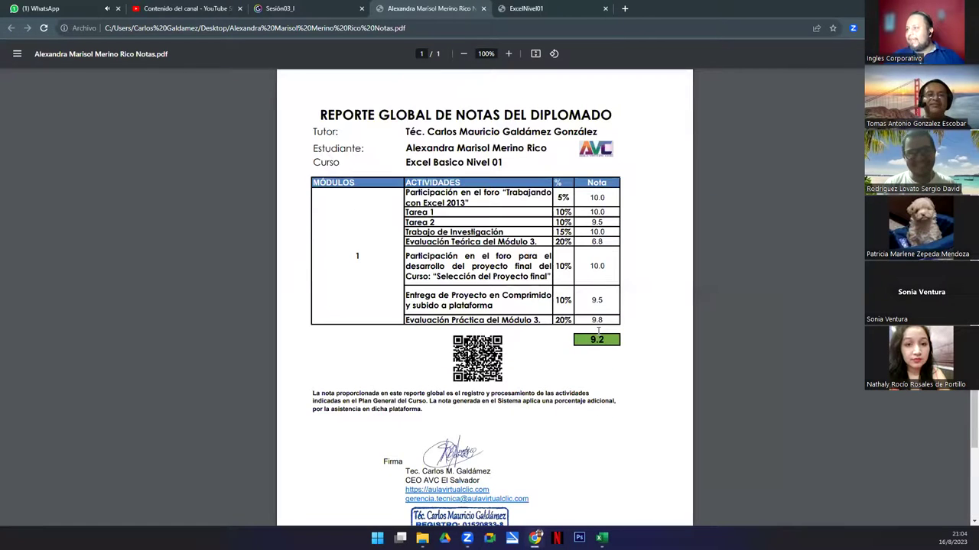
pyautogui.scroll(-2, 484, 298)
pyautogui.scroll(2, 484, 299)
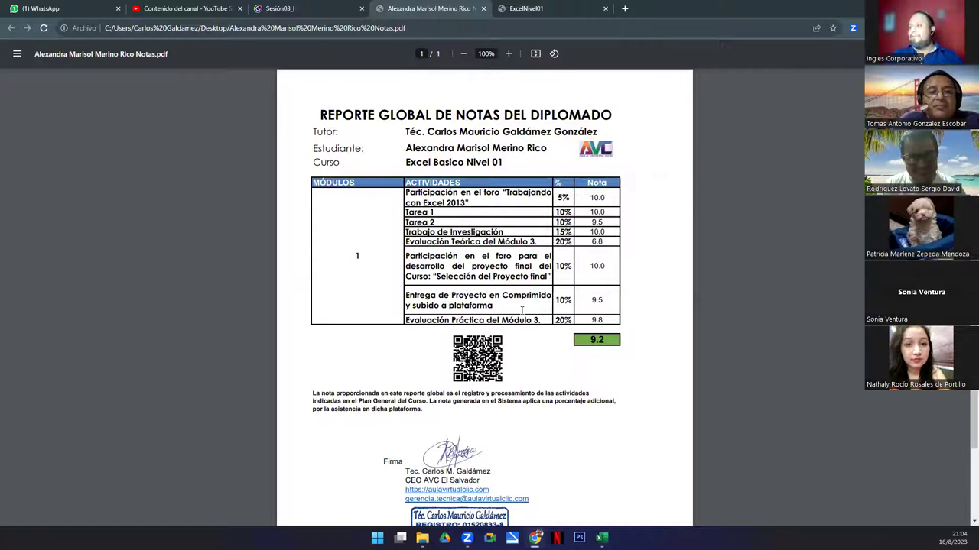
pyautogui.scroll(-2, 528, 329)
pyautogui.scroll(2, 537, 355)
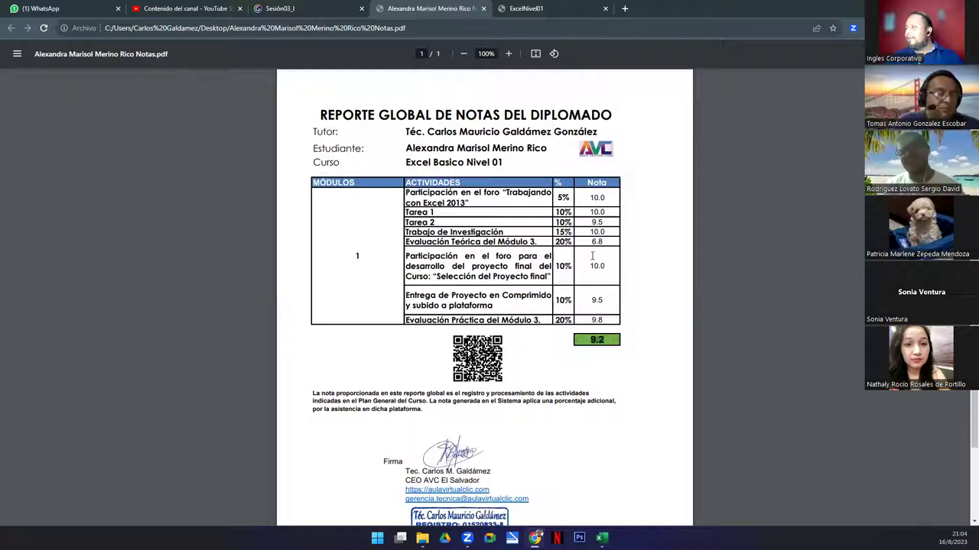
pyautogui.click(484, 8)
# Close the ExcelNivel01 tab and present the Excel Intermedio slides full screen
pyautogui.click(483, 9)
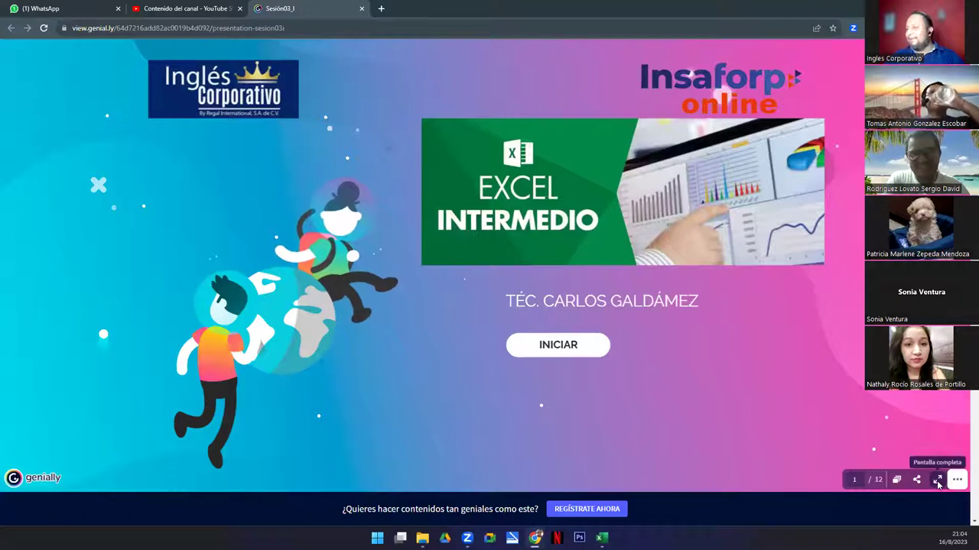
pyautogui.click(936, 482)
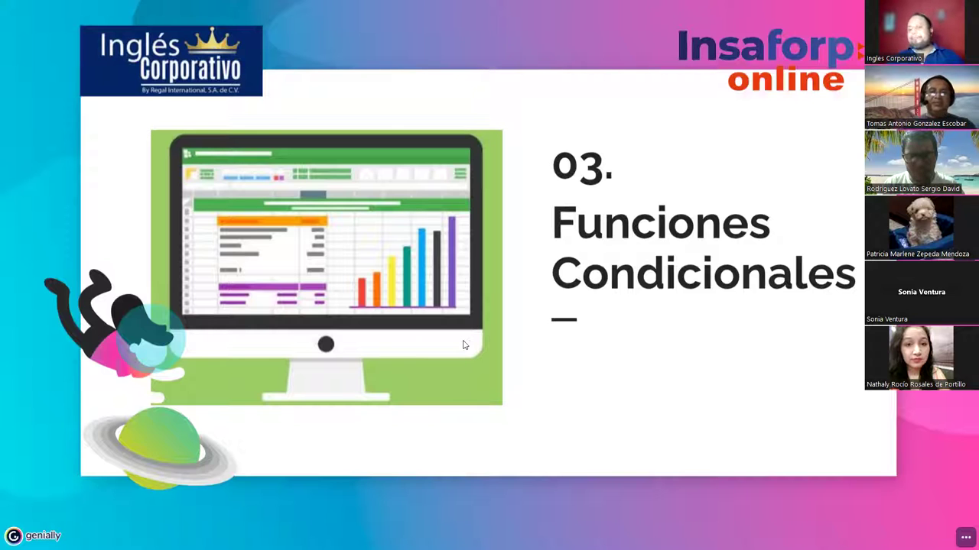
# Advance to the OBJETIVO slide about implementing conditional functions
pyautogui.press('Right')
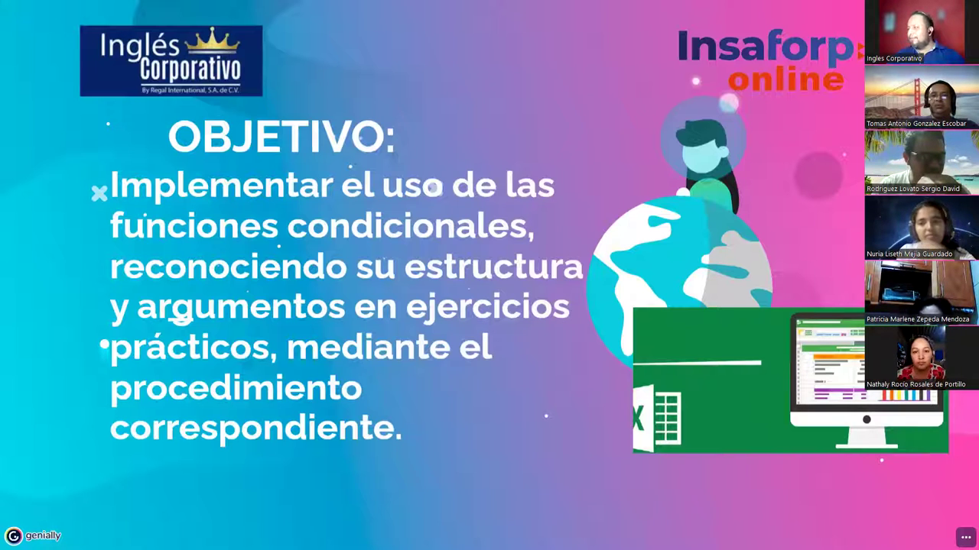
# Advance past the INTRODUCCIÓN slide toward the FUNCION SUMAR.SI example slide
pyautogui.press('Right')
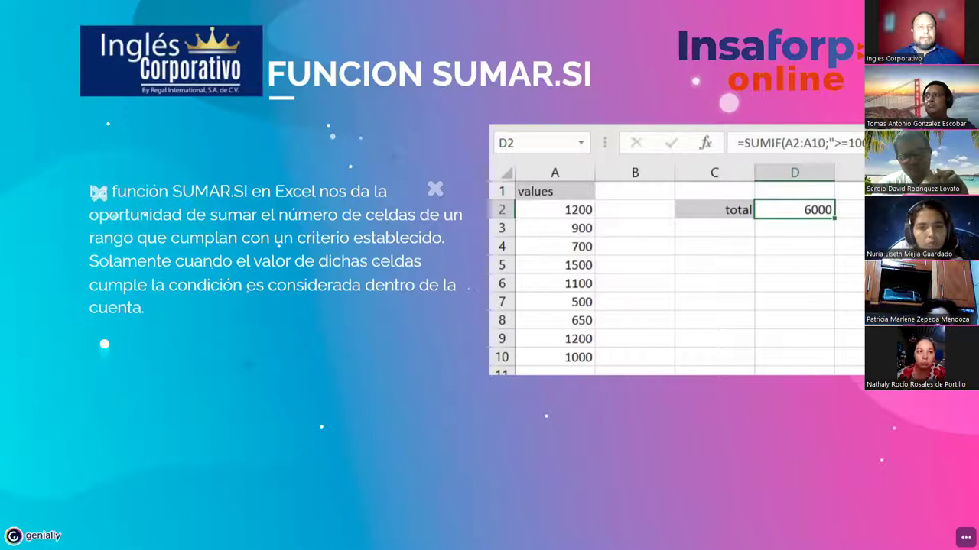
# Add a text note reading 8550 beside rows 5–6 of the SUMIF example values
pyautogui.click(698, 302)
pyautogui.write('50')
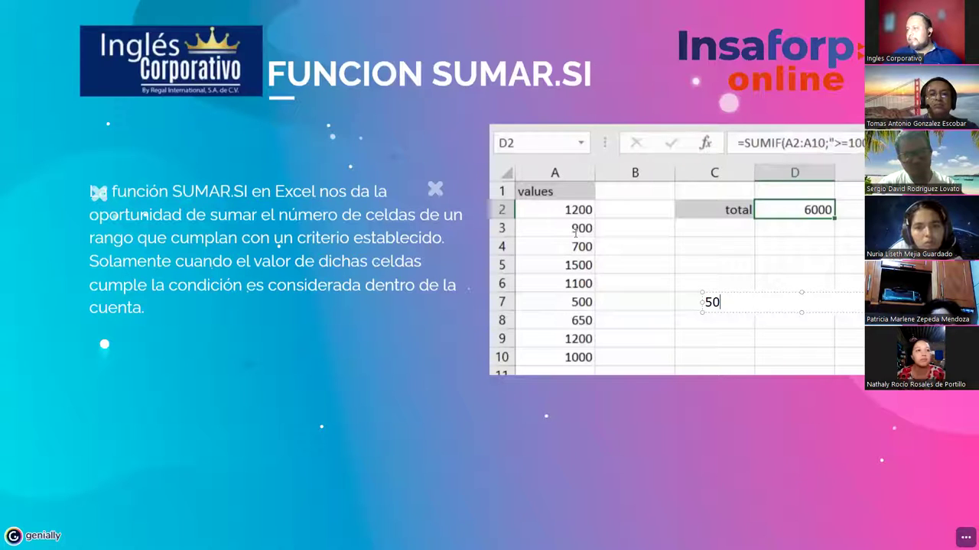
pyautogui.click(706, 302)
pyautogui.write('5')
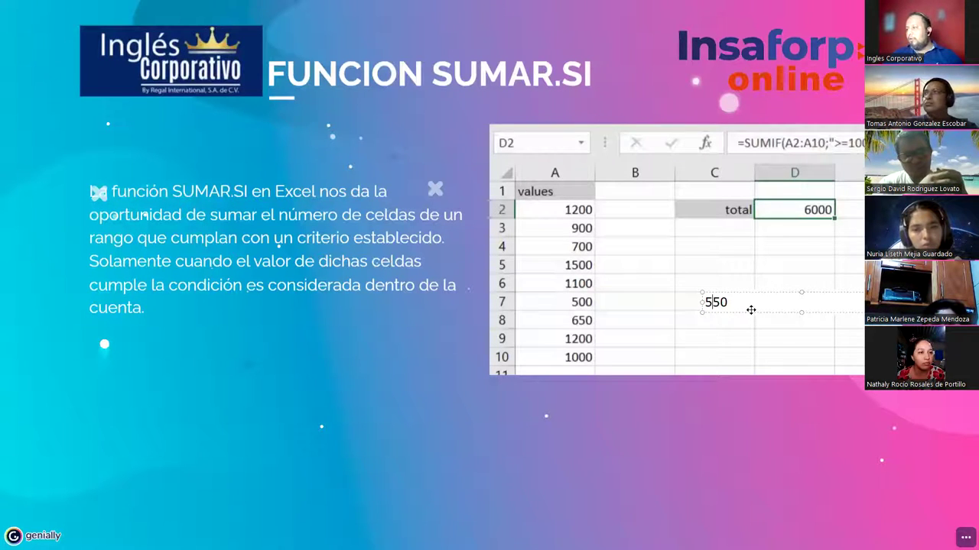
pyautogui.write('8')
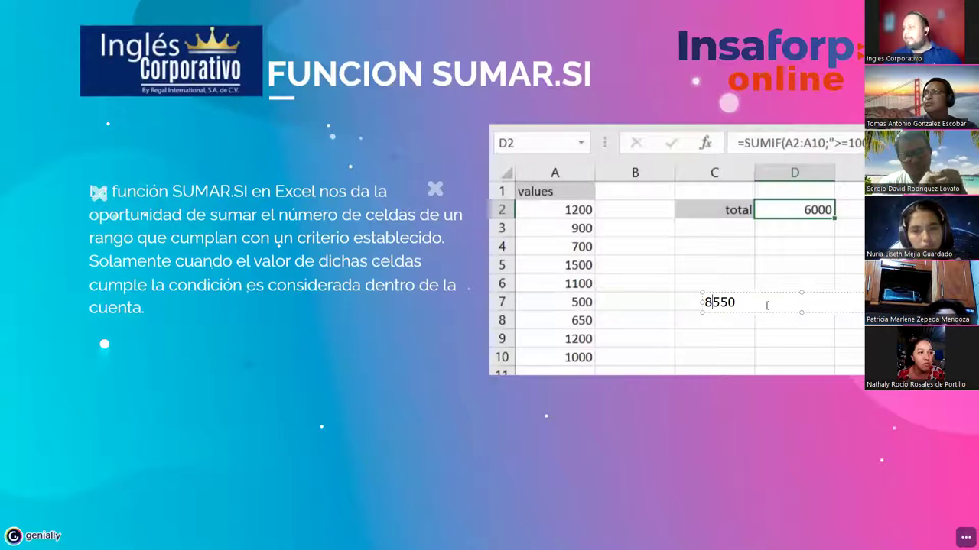
pyautogui.moveTo(683, 300); pyautogui.dragTo(690, 349)
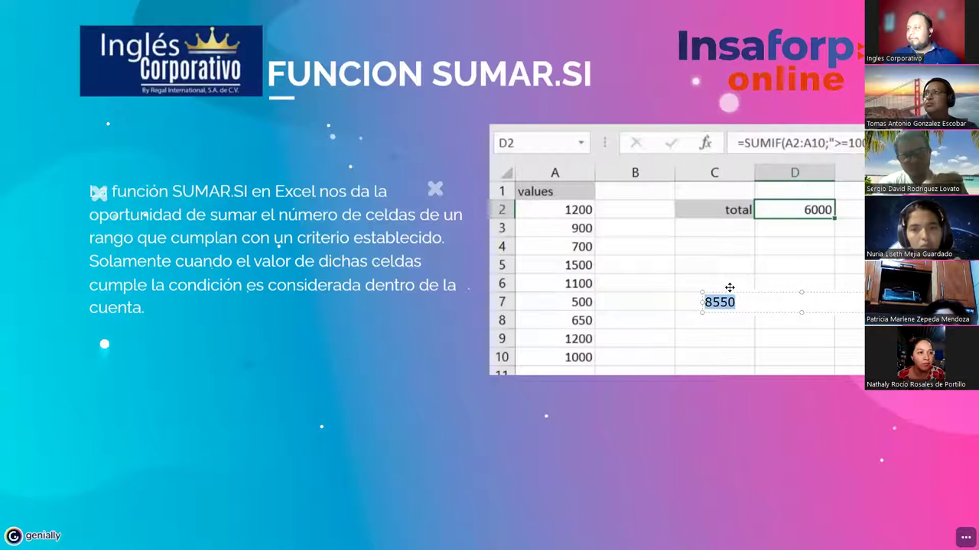
pyautogui.moveTo(737, 292); pyautogui.dragTo(682, 263)
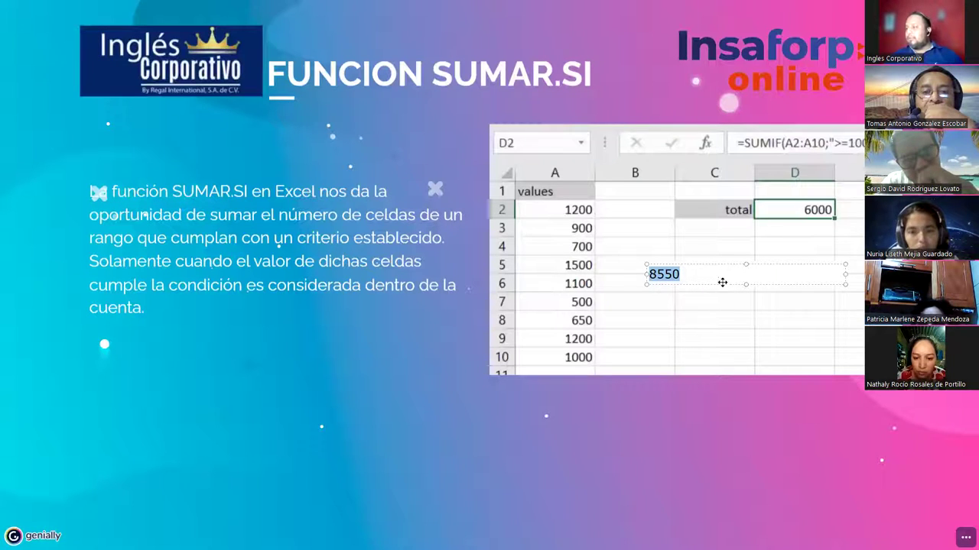
pyautogui.click(710, 308)
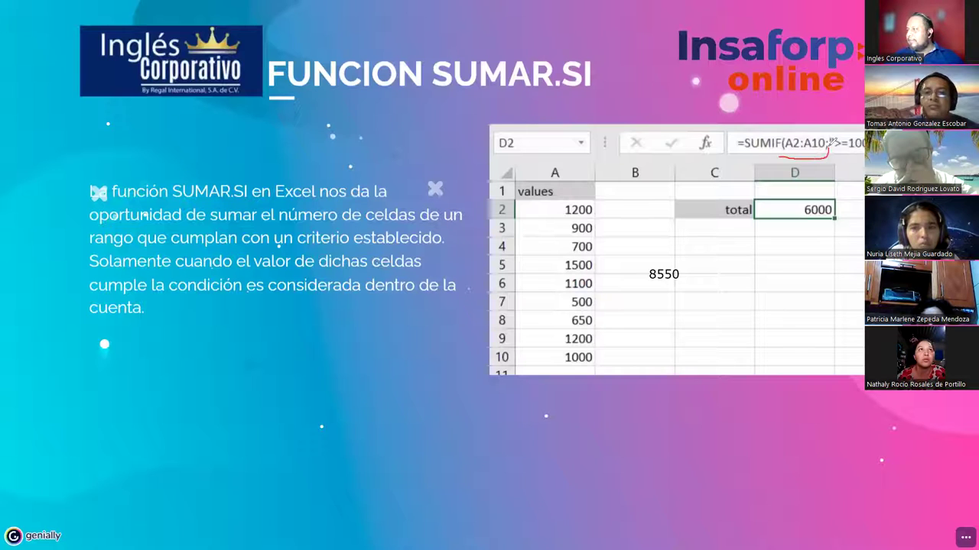
# Circle A2:A10 and the > criterion in red, with a line looping around the values column
pyautogui.moveTo(829, 128); pyautogui.dragTo(790, 127)
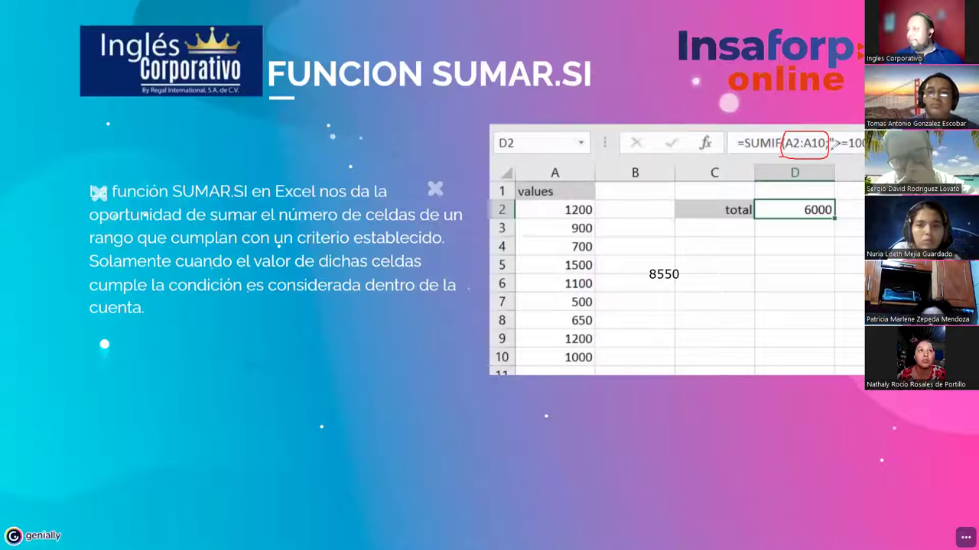
pyautogui.moveTo(831, 133)
pyautogui.mouseDown()
pyautogui.moveTo(864, 127)
pyautogui.moveTo(831, 145)
pyautogui.mouseUp()
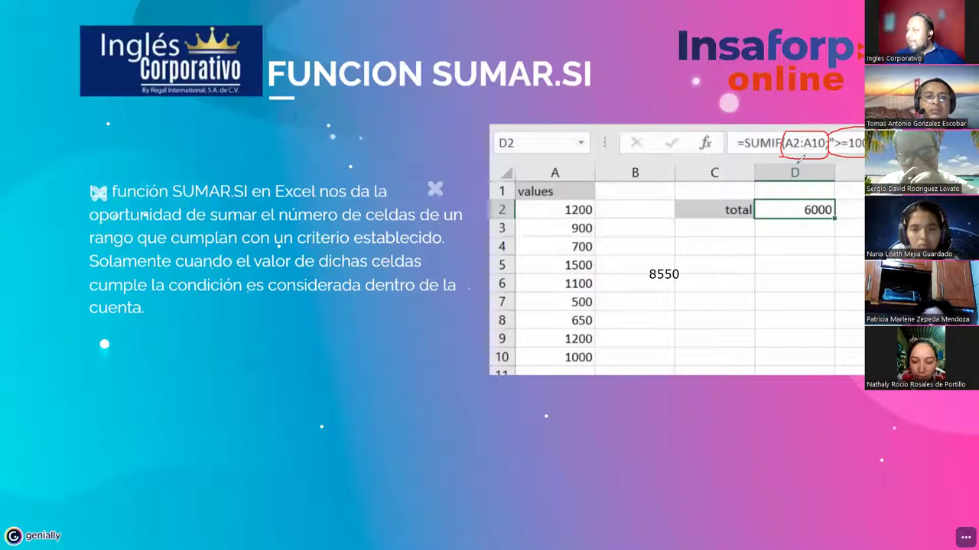
pyautogui.moveTo(796, 160); pyautogui.dragTo(694, 176)
pyautogui.moveTo(584, 190)
pyautogui.mouseDown()
pyautogui.moveTo(563, 200)
pyautogui.moveTo(527, 335)
pyautogui.moveTo(589, 360)
pyautogui.moveTo(619, 313)
pyautogui.mouseUp()
pyautogui.moveTo(625, 250); pyautogui.dragTo(590, 191)
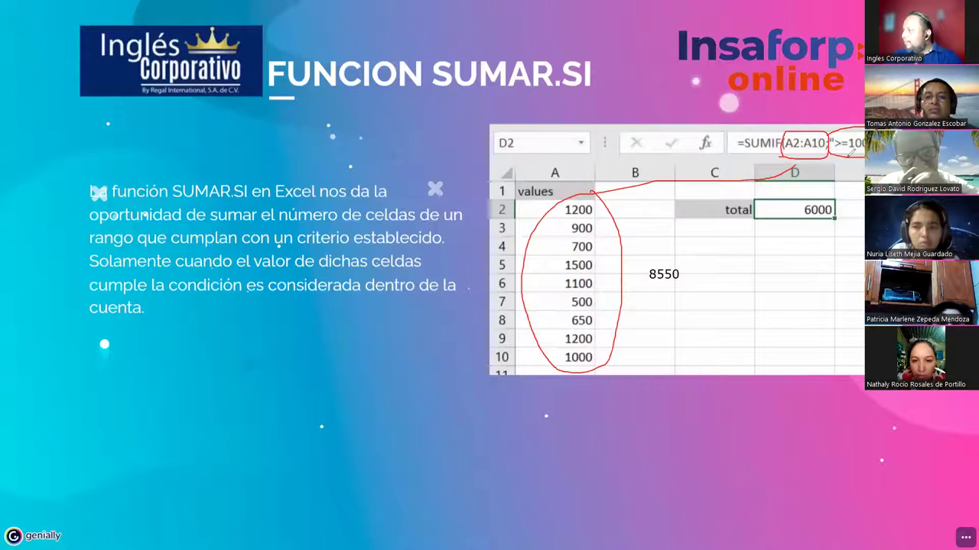
pyautogui.moveTo(841, 131)
pyautogui.mouseDown()
pyautogui.moveTo(832, 152)
pyautogui.moveTo(864, 154)
pyautogui.mouseUp()
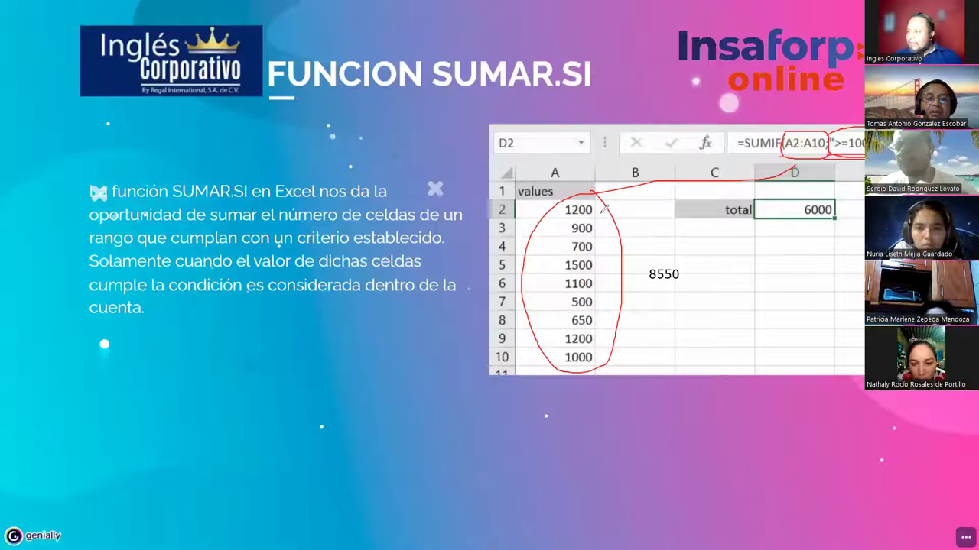
# Tick 1200 and 1000, cross out 900, 700 and 500, and link the >= criterion and 6000 total
pyautogui.moveTo(600, 210); pyautogui.dragTo(612, 204)
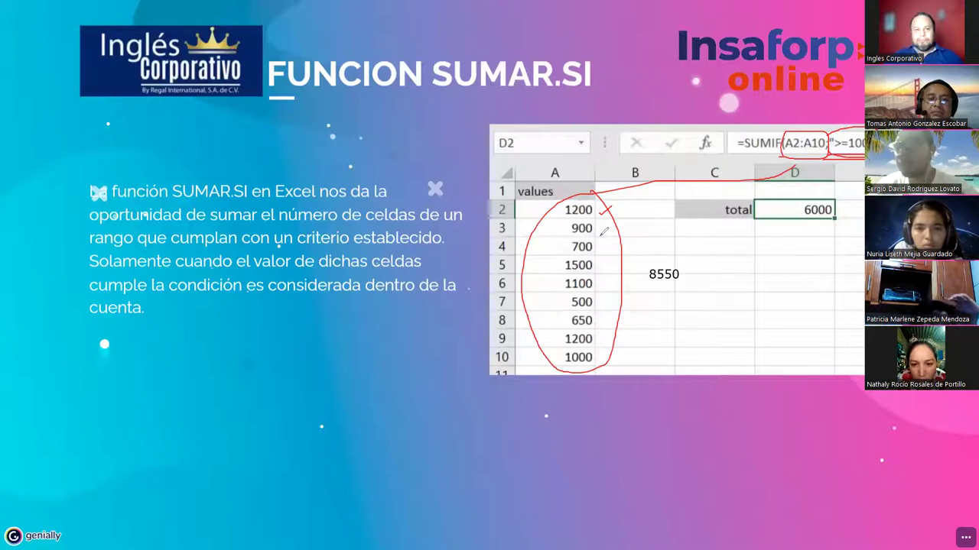
pyautogui.moveTo(601, 231); pyautogui.dragTo(611, 223)
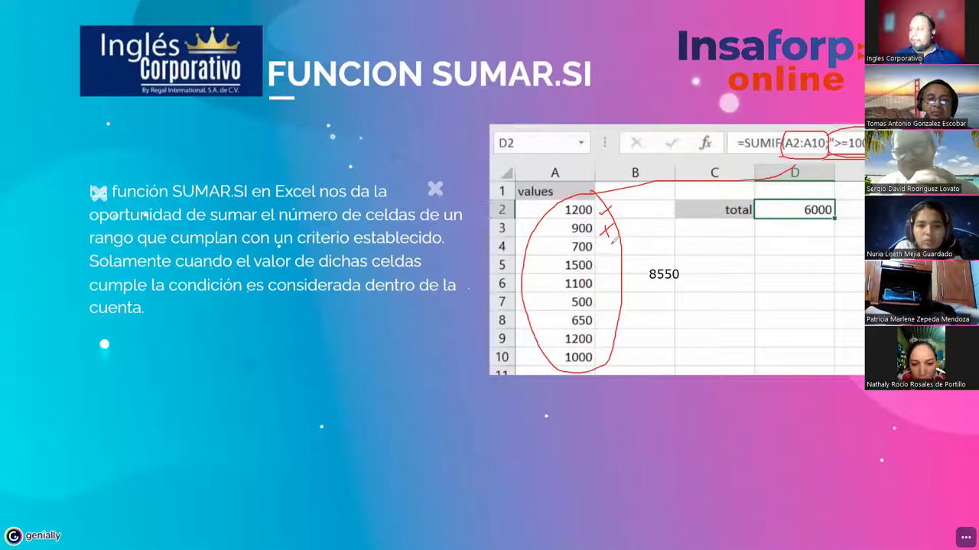
pyautogui.moveTo(601, 250)
pyautogui.mouseDown()
pyautogui.moveTo(610, 243)
pyautogui.moveTo(626, 275)
pyautogui.mouseUp()
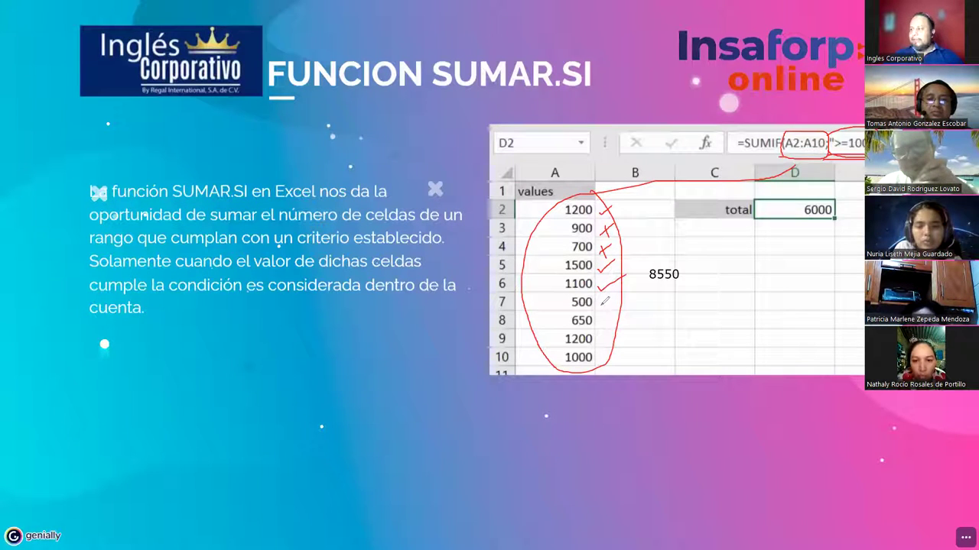
pyautogui.moveTo(601, 307)
pyautogui.mouseDown()
pyautogui.moveTo(617, 295)
pyautogui.moveTo(612, 310)
pyautogui.mouseUp()
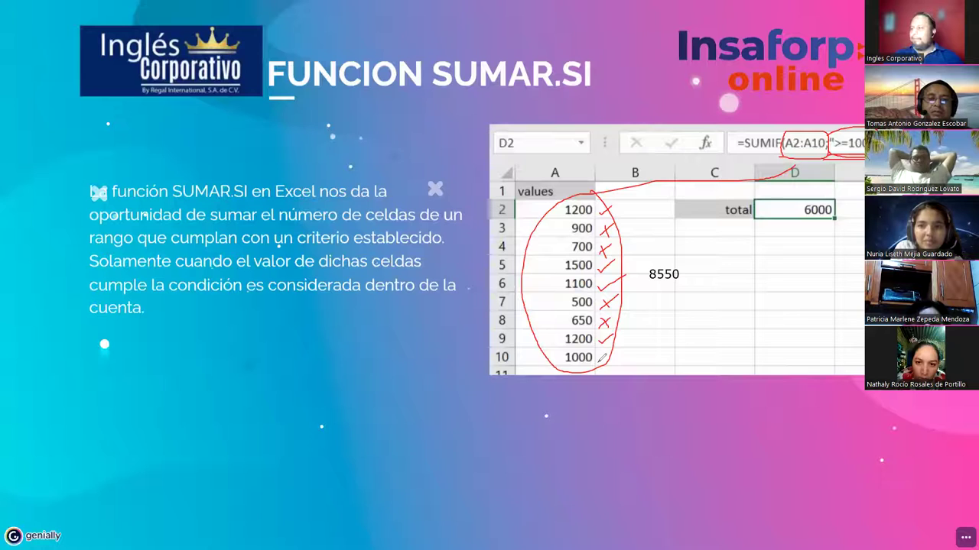
pyautogui.moveTo(597, 357); pyautogui.dragTo(609, 352)
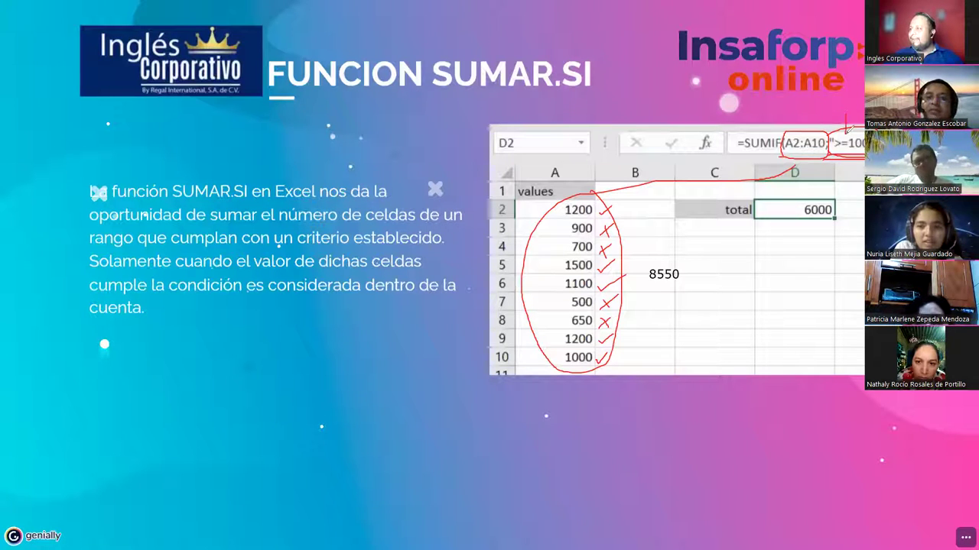
pyautogui.moveTo(847, 130); pyautogui.dragTo(842, 137)
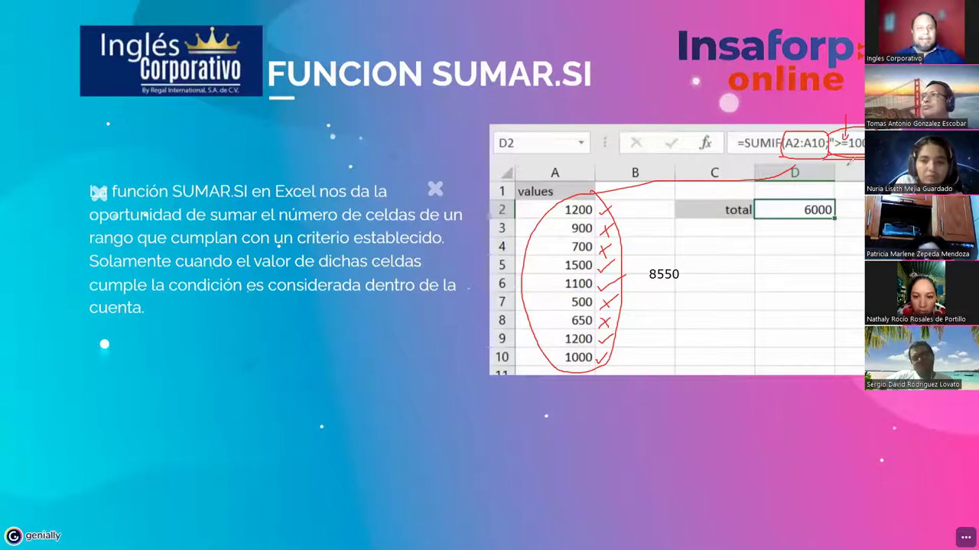
pyautogui.moveTo(597, 359); pyautogui.dragTo(609, 351)
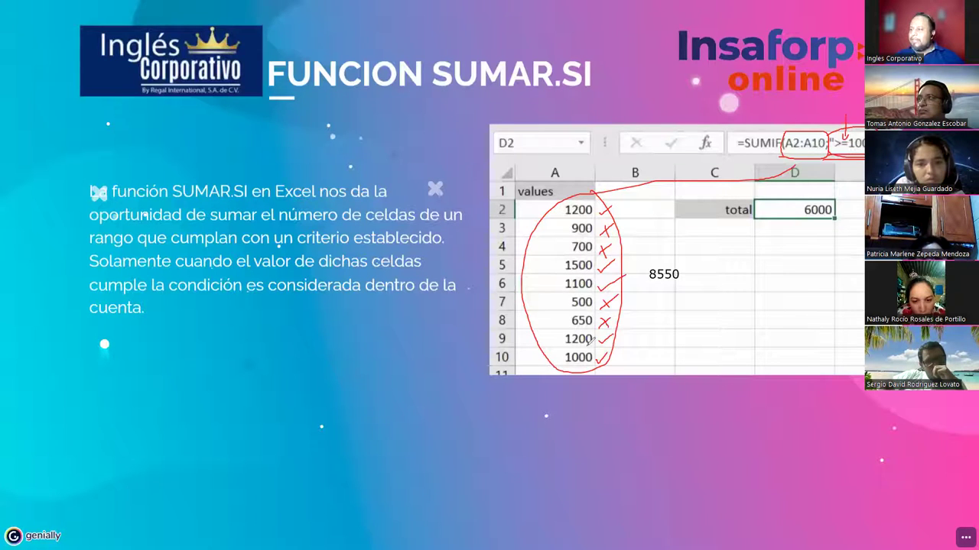
pyautogui.moveTo(776, 221); pyautogui.dragTo(809, 415)
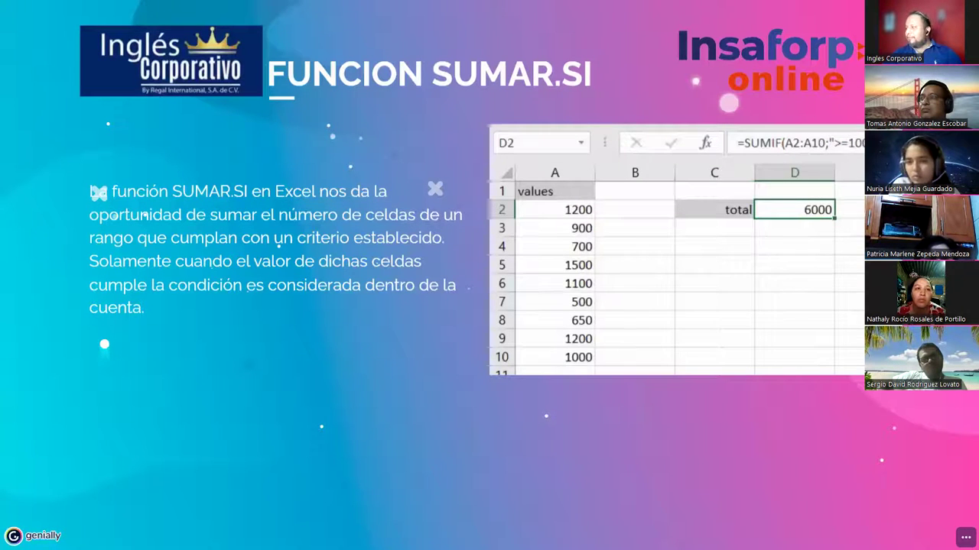
# Go to the SINTAXIS SUMAR.SI slide and underline the Rango and Criterio bullet descriptions
pyautogui.press('Right')
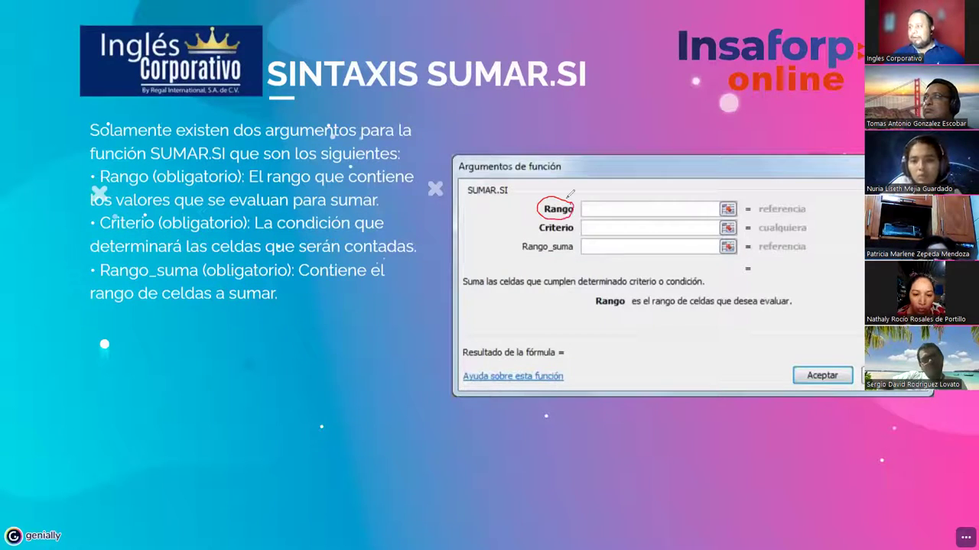
pyautogui.moveTo(107, 189); pyautogui.dragTo(242, 186)
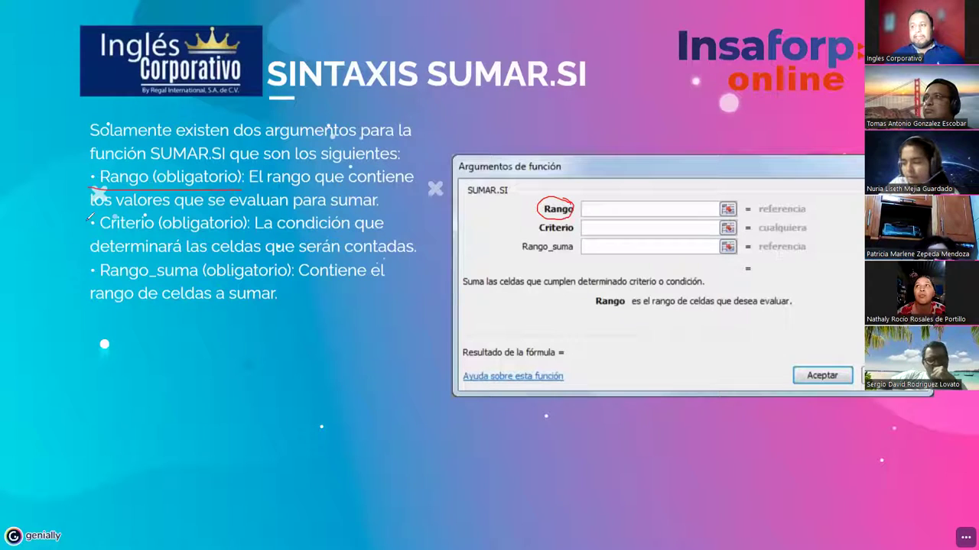
pyautogui.moveTo(233, 213); pyautogui.dragTo(389, 206)
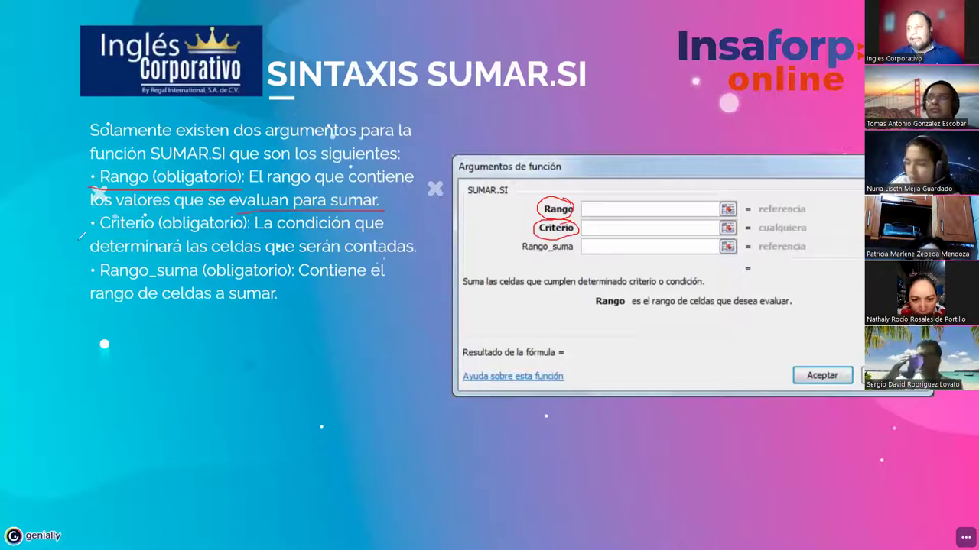
pyautogui.moveTo(71, 238); pyautogui.dragTo(385, 228)
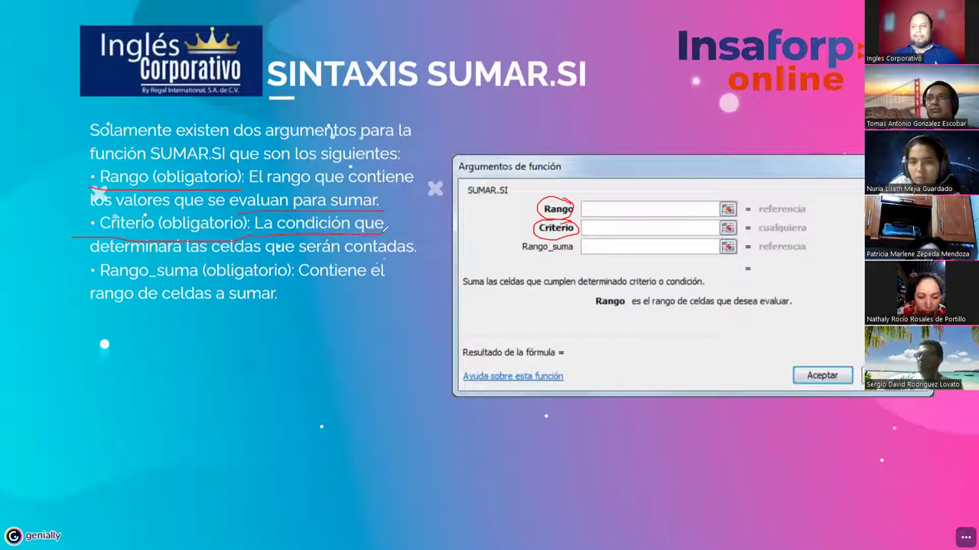
# Circle Rango_suma in the dialog and underline its description, 'Contiene el rango de celdas a sumar'
pyautogui.moveTo(526, 239); pyautogui.dragTo(575, 238)
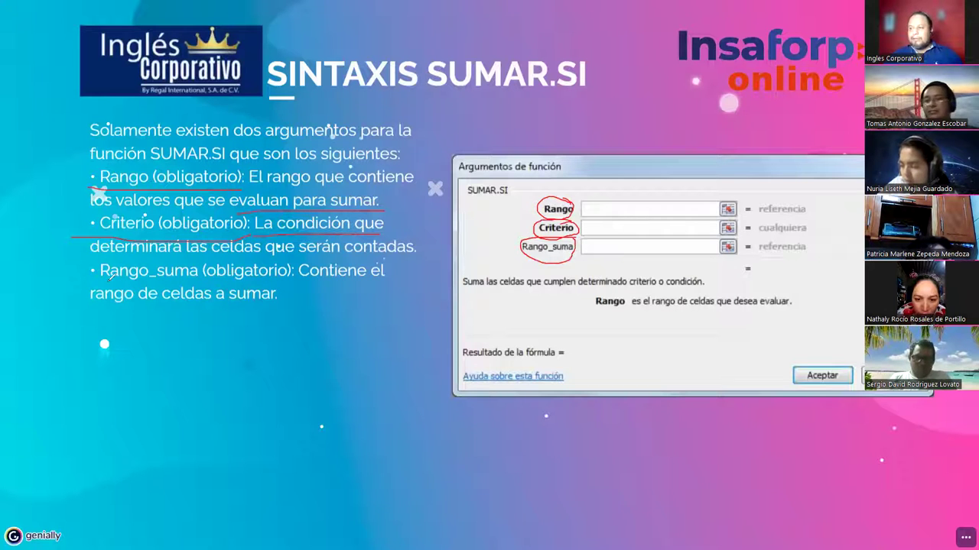
pyautogui.moveTo(100, 281); pyautogui.dragTo(295, 279)
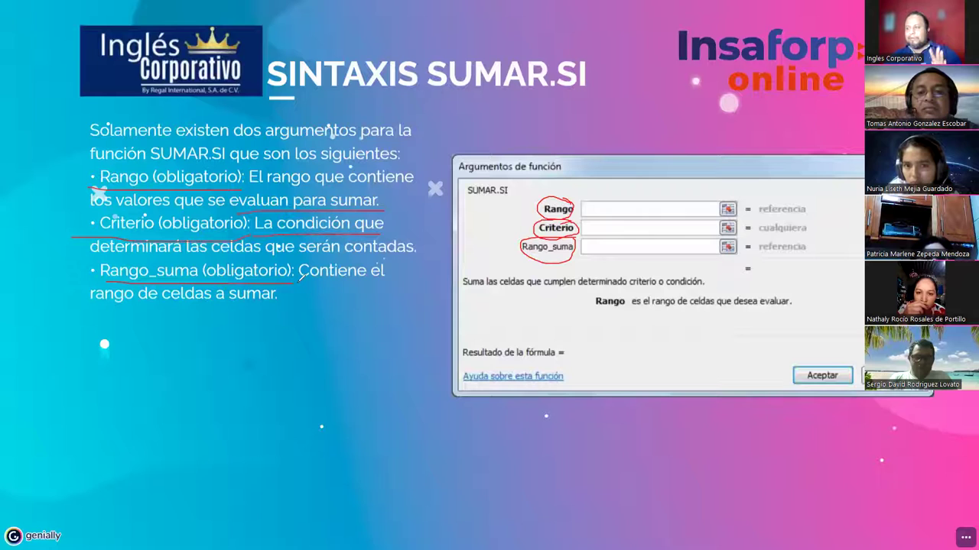
pyautogui.moveTo(305, 280); pyautogui.dragTo(394, 280)
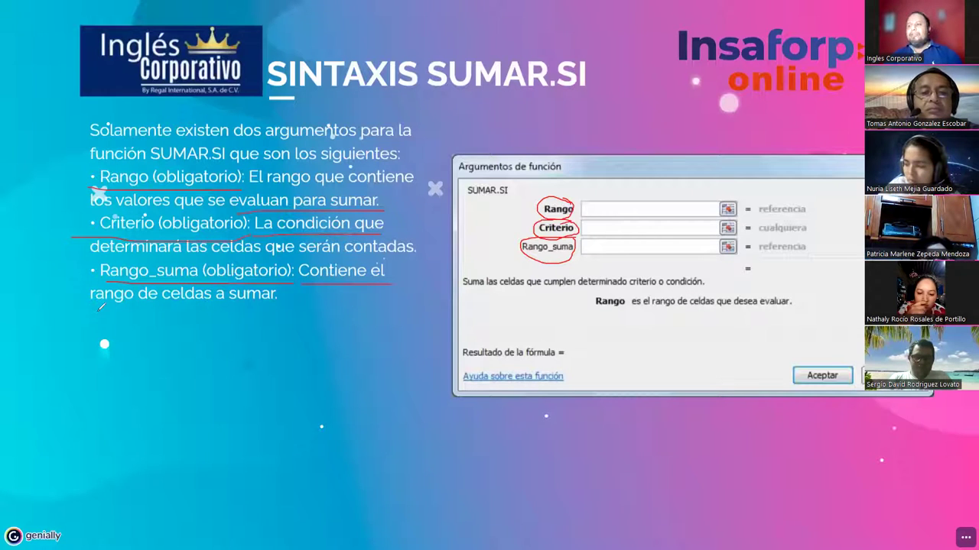
pyautogui.moveTo(91, 307); pyautogui.dragTo(220, 310)
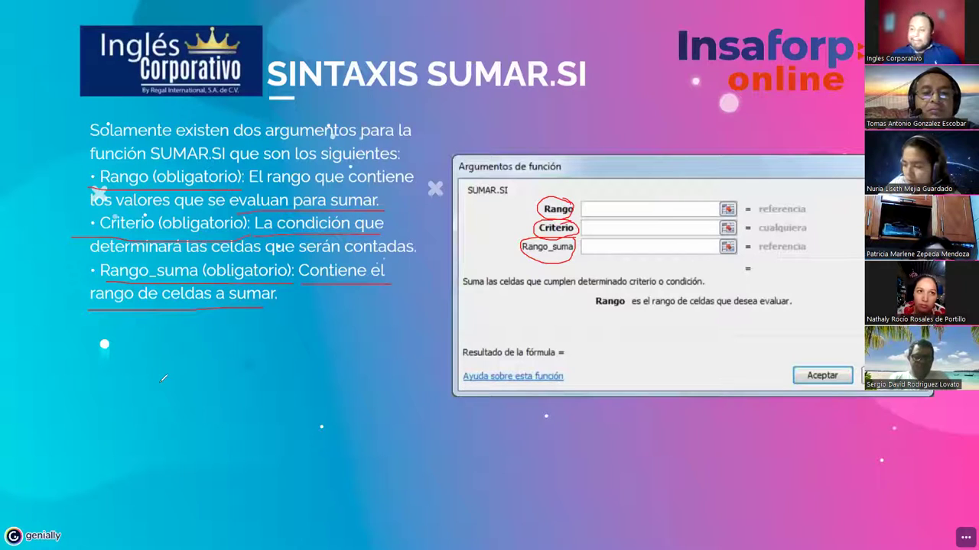
# Sketch a divided red box below the bullets and connect it to the Rango circle
pyautogui.moveTo(159, 355); pyautogui.dragTo(158, 453)
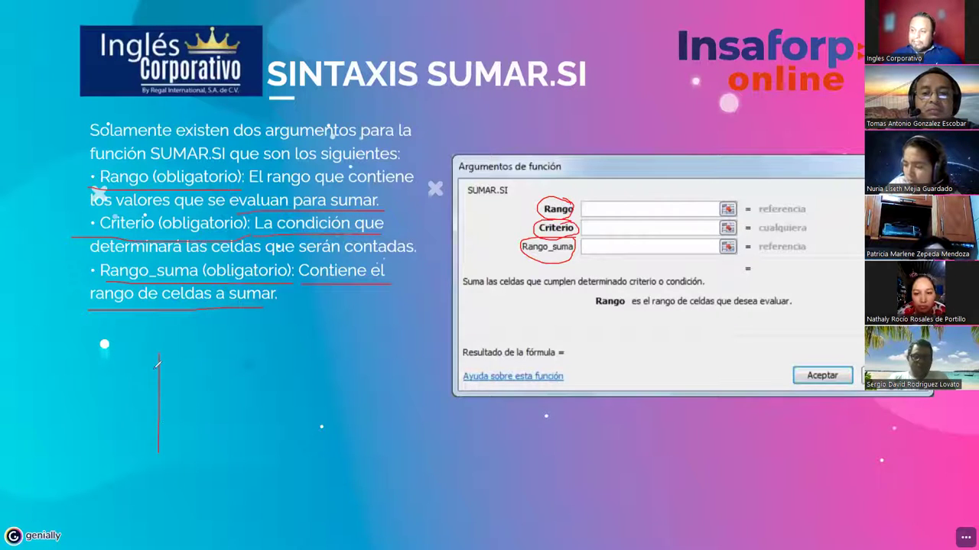
pyautogui.moveTo(164, 354)
pyautogui.mouseDown()
pyautogui.moveTo(328, 356)
pyautogui.moveTo(339, 440)
pyautogui.moveTo(170, 445)
pyautogui.mouseUp()
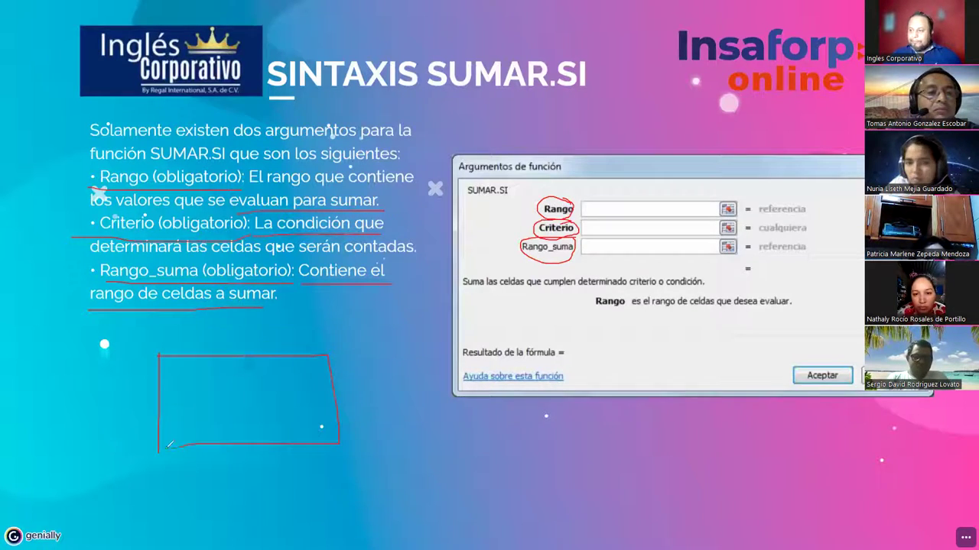
pyautogui.moveTo(260, 360); pyautogui.dragTo(273, 442)
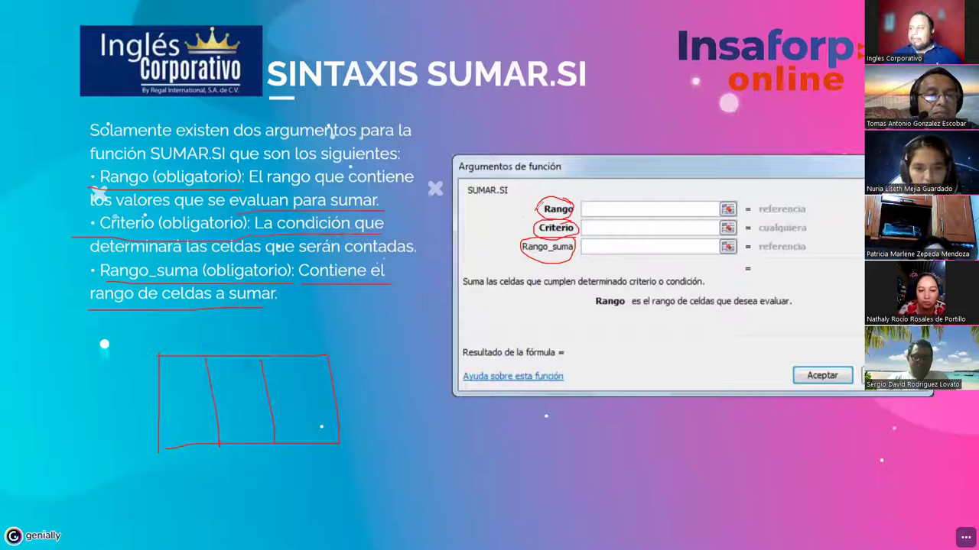
pyautogui.moveTo(537, 208); pyautogui.dragTo(214, 338)
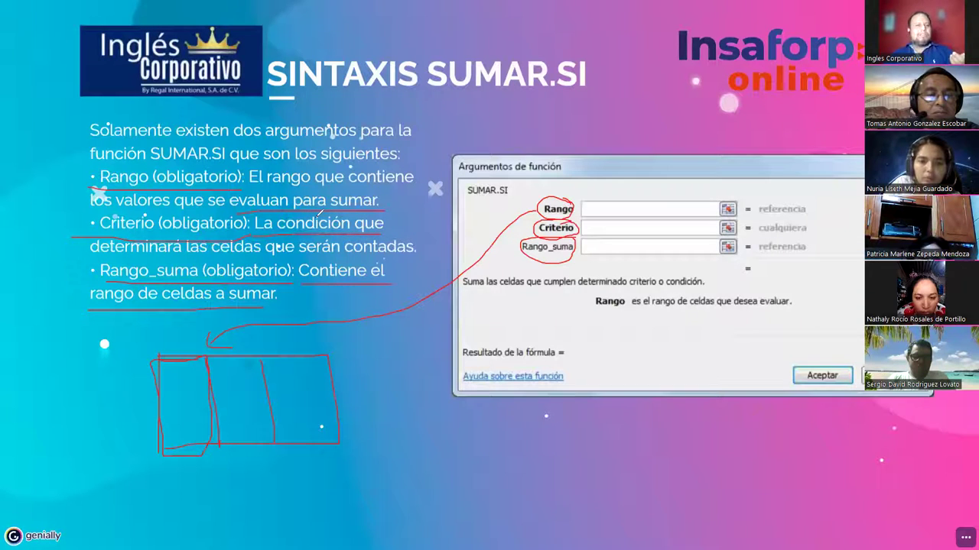
# Draw red arrows from the sketched box to the Criterio and Rango_suma fields
pyautogui.moveTo(587, 231); pyautogui.dragTo(655, 181)
pyautogui.moveTo(593, 220); pyautogui.dragTo(604, 237)
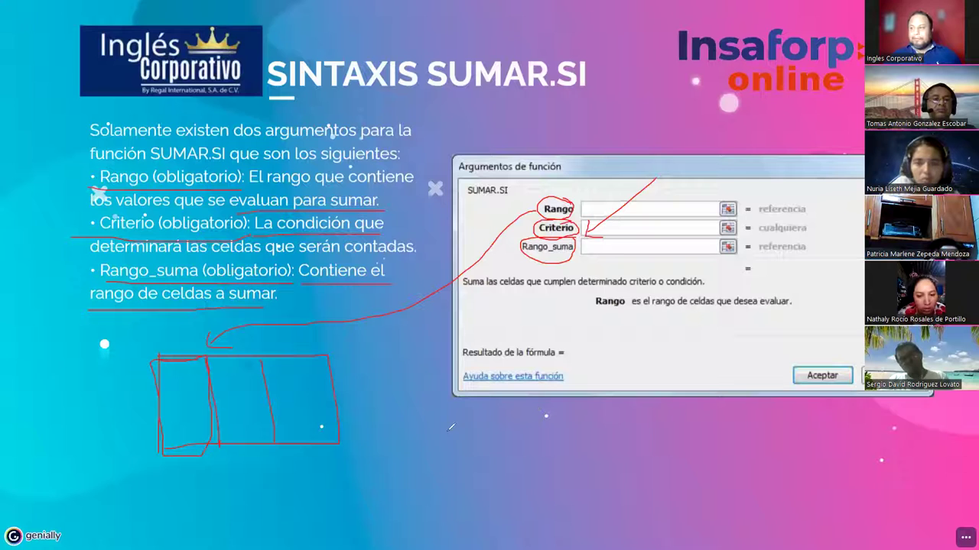
pyautogui.moveTo(157, 358)
pyautogui.mouseDown()
pyautogui.moveTo(208, 354)
pyautogui.moveTo(157, 356)
pyautogui.mouseUp()
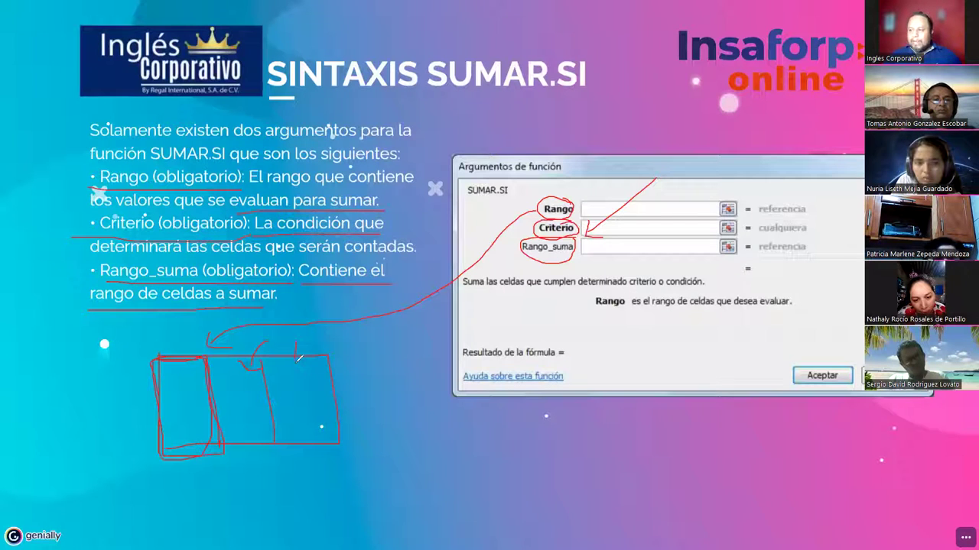
pyautogui.moveTo(280, 337)
pyautogui.mouseDown()
pyautogui.moveTo(375, 344)
pyautogui.moveTo(535, 279)
pyautogui.moveTo(538, 265)
pyautogui.moveTo(550, 272)
pyautogui.mouseUp()
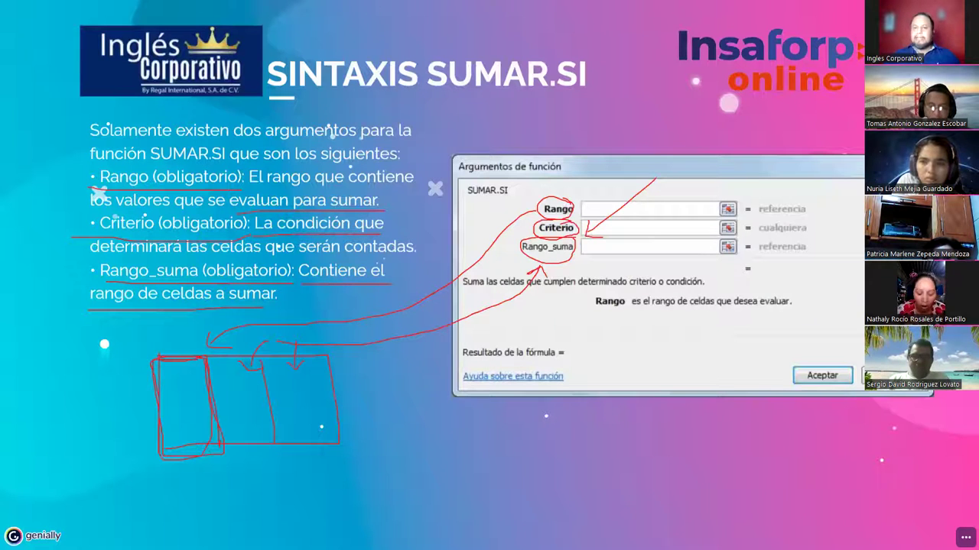
# Erase the old ink, then underline Rango, strike through Rango_suma and arc across the argument fields
pyautogui.press('e')
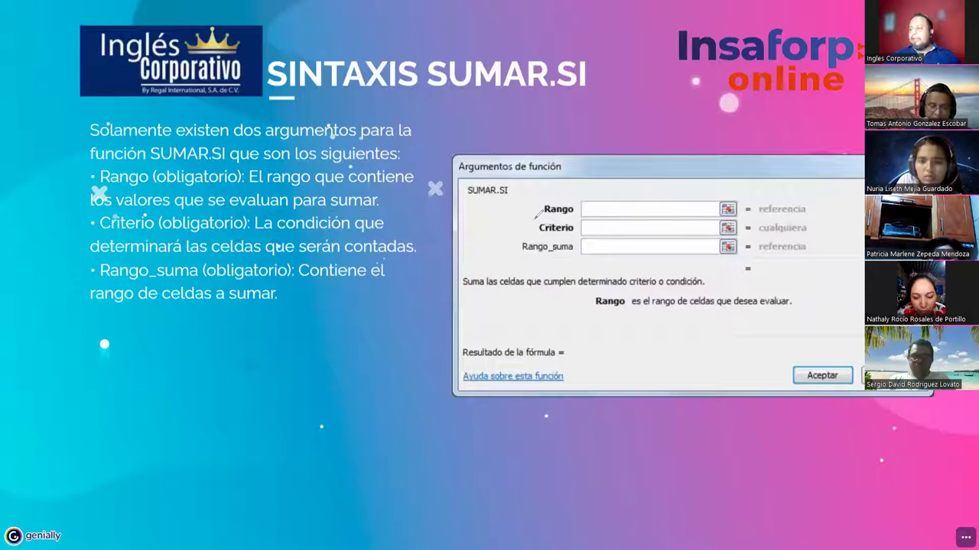
pyautogui.moveTo(579, 219); pyautogui.dragTo(534, 220)
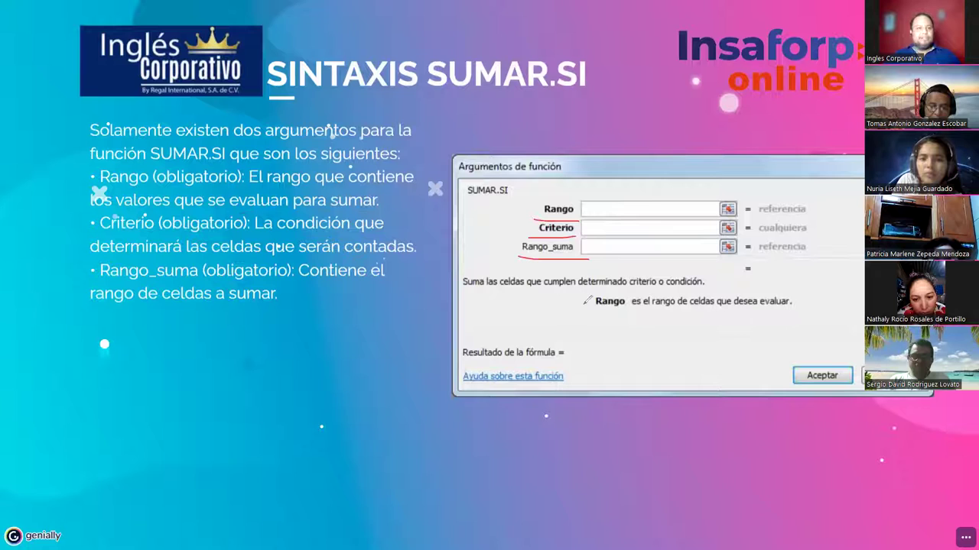
pyautogui.moveTo(556, 250); pyautogui.dragTo(493, 281)
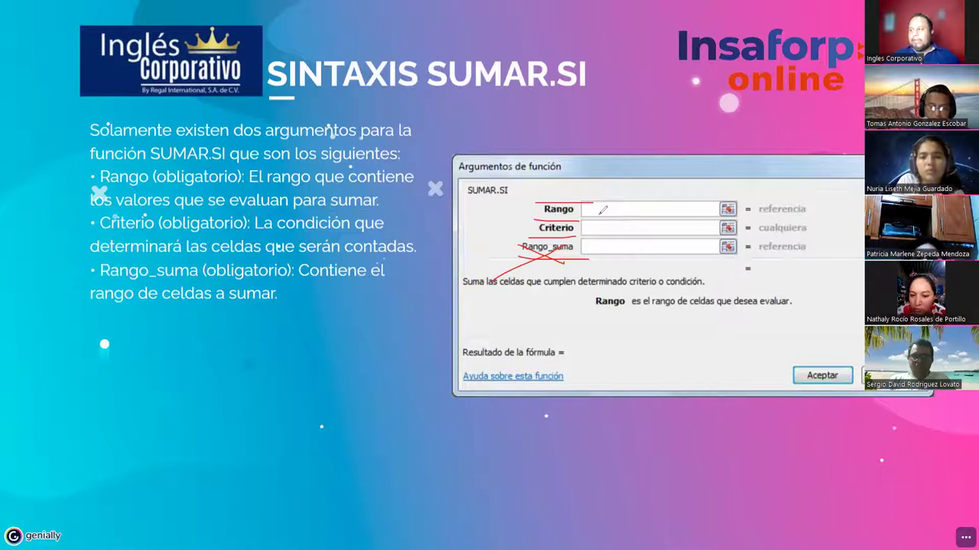
pyautogui.moveTo(621, 208)
pyautogui.mouseDown()
pyautogui.moveTo(610, 258)
pyautogui.moveTo(593, 269)
pyautogui.mouseUp()
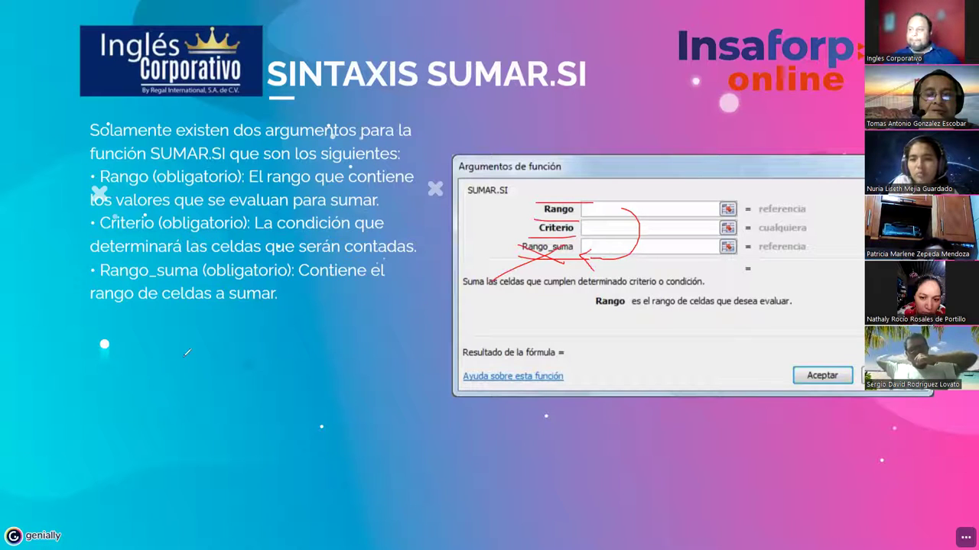
# Sketch a small three-column table below the text with Vend and Venta headings
pyautogui.moveTo(145, 330); pyautogui.dragTo(146, 375)
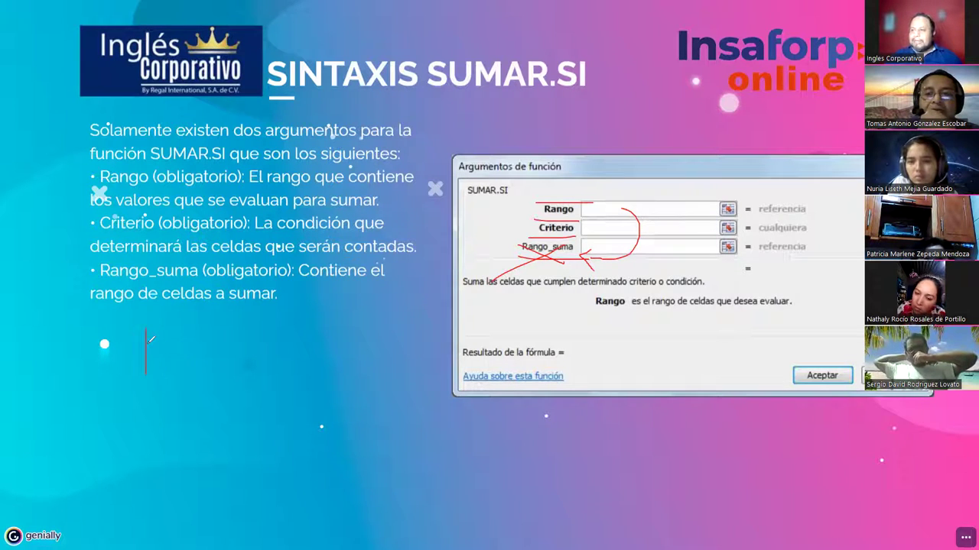
pyautogui.moveTo(145, 330)
pyautogui.mouseDown()
pyautogui.moveTo(207, 331)
pyautogui.moveTo(258, 367)
pyautogui.moveTo(198, 386)
pyautogui.moveTo(143, 385)
pyautogui.mouseUp()
pyautogui.moveTo(187, 331); pyautogui.dragTo(189, 393)
pyautogui.moveTo(220, 333); pyautogui.dragTo(228, 386)
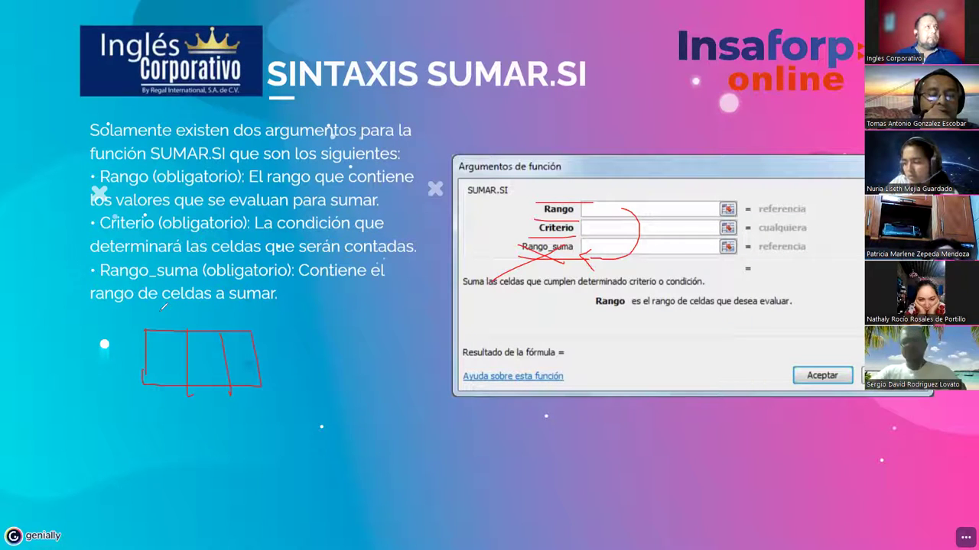
pyautogui.moveTo(152, 317); pyautogui.dragTo(176, 324)
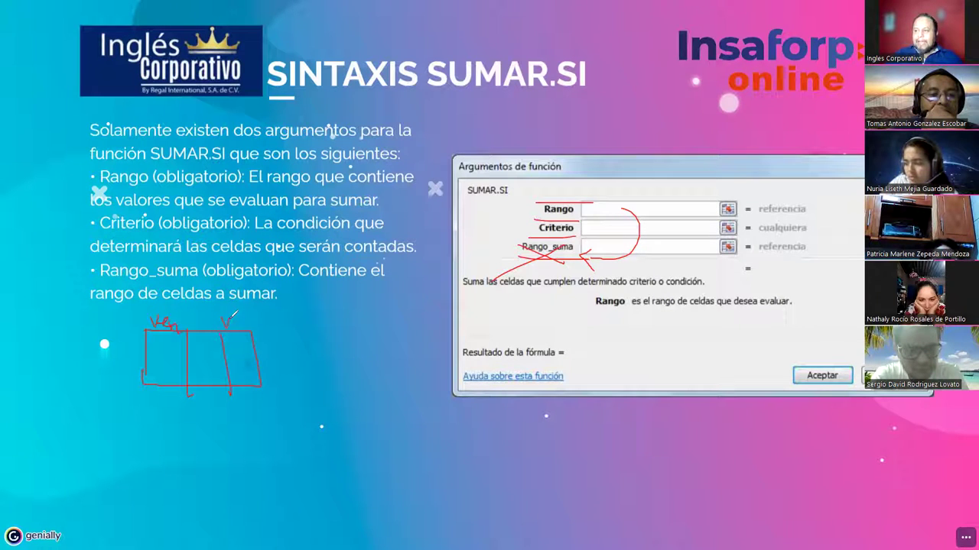
pyautogui.moveTo(236, 322); pyautogui.dragTo(250, 306)
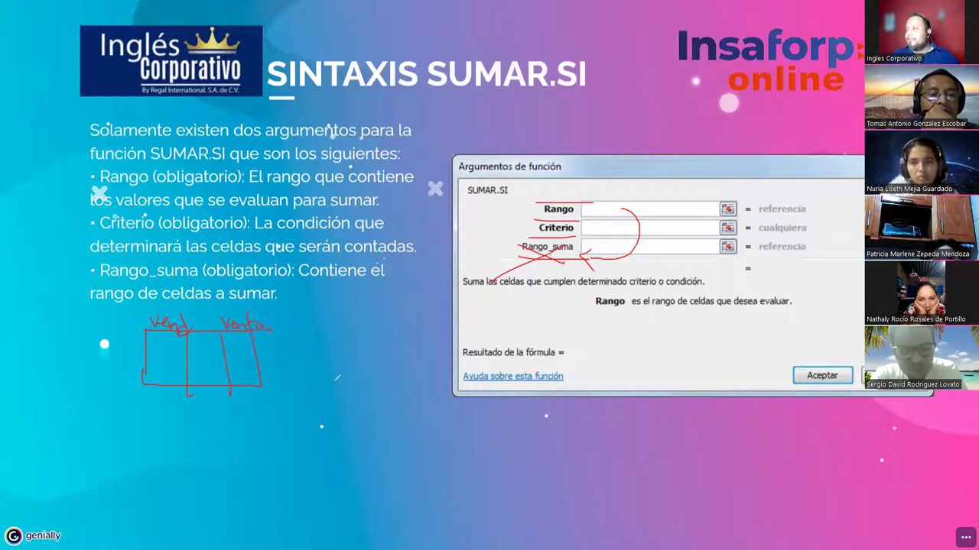
# Label the table columns A and B, circle Rango in the dialog, and retrace the table lines
pyautogui.moveTo(122, 314); pyautogui.dragTo(142, 324)
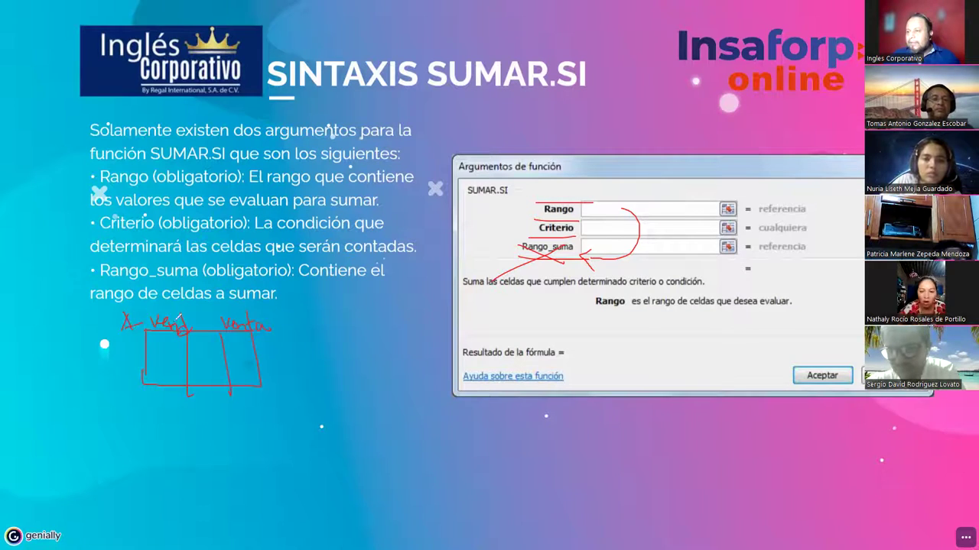
pyautogui.moveTo(198, 310)
pyautogui.mouseDown()
pyautogui.moveTo(201, 325)
pyautogui.moveTo(284, 313)
pyautogui.mouseUp()
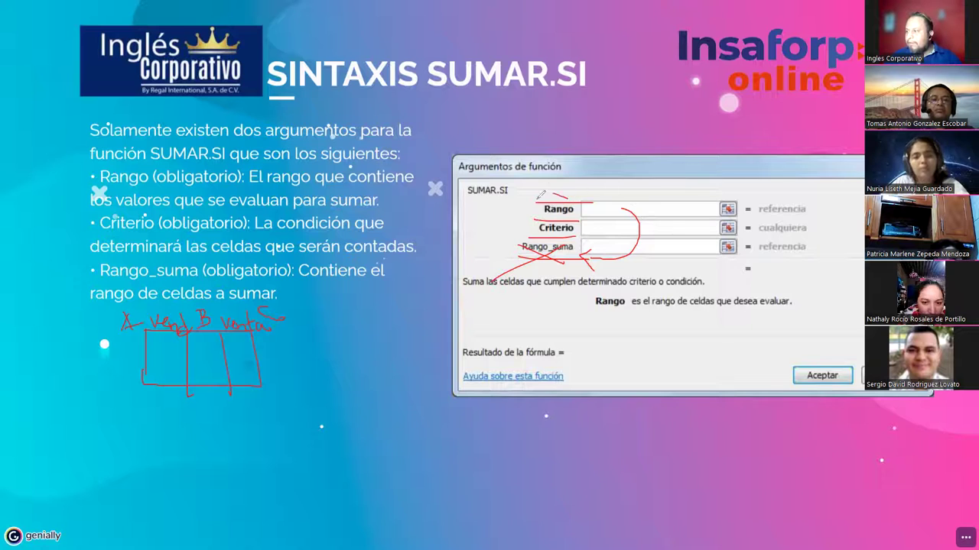
pyautogui.moveTo(540, 195); pyautogui.dragTo(581, 198)
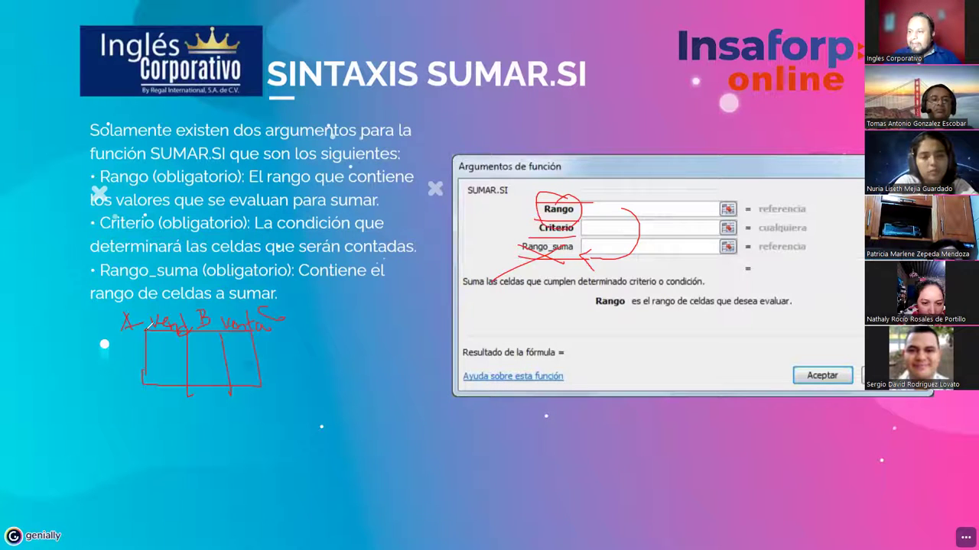
pyautogui.moveTo(143, 373)
pyautogui.mouseDown()
pyautogui.moveTo(181, 388)
pyautogui.moveTo(190, 332)
pyautogui.mouseUp()
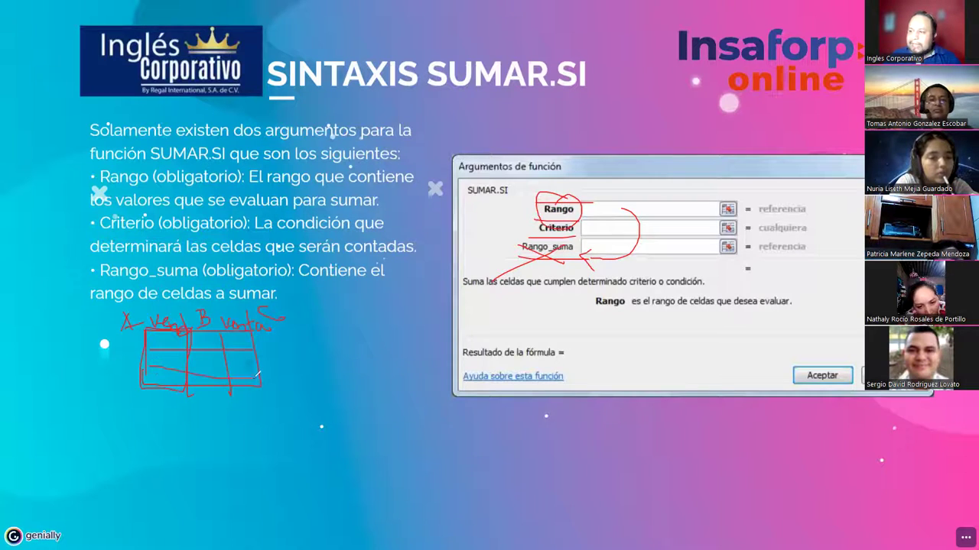
# Sketch row lines and edge strokes on the table drawing, plus a connector to the dialog description
pyautogui.moveTo(145, 364)
pyautogui.mouseDown()
pyautogui.moveTo(255, 360)
pyautogui.moveTo(229, 345)
pyautogui.mouseUp()
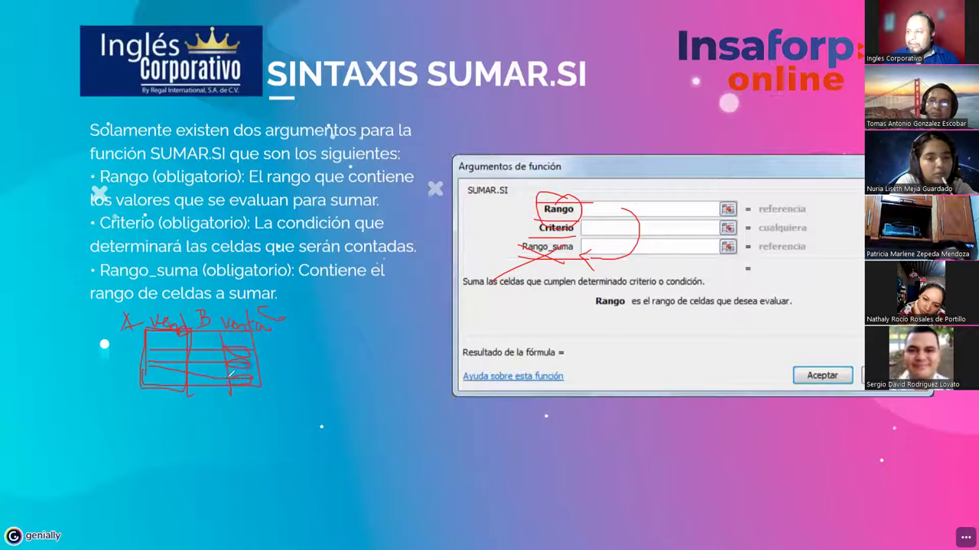
pyautogui.moveTo(260, 357); pyautogui.dragTo(264, 392)
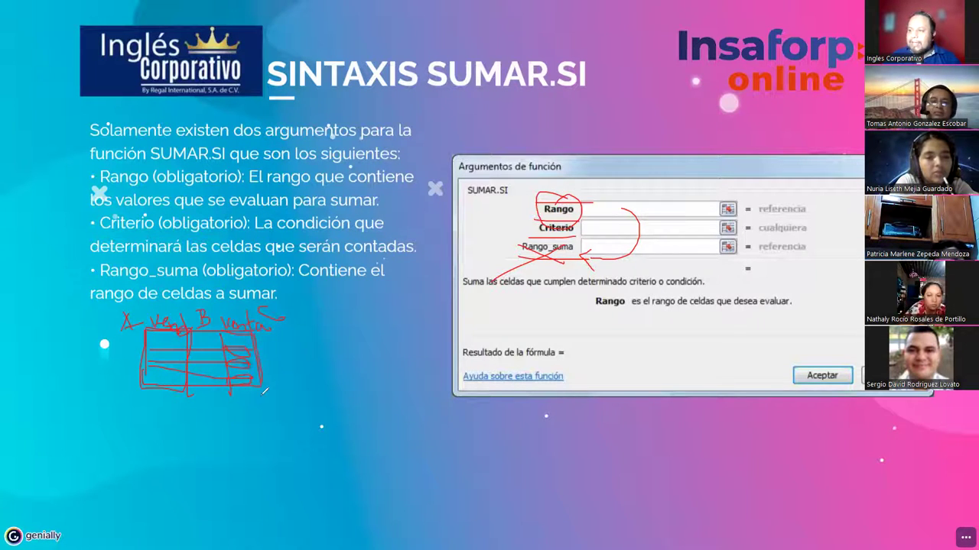
pyautogui.moveTo(222, 358); pyautogui.dragTo(224, 333)
pyautogui.moveTo(262, 365); pyautogui.dragTo(501, 263)
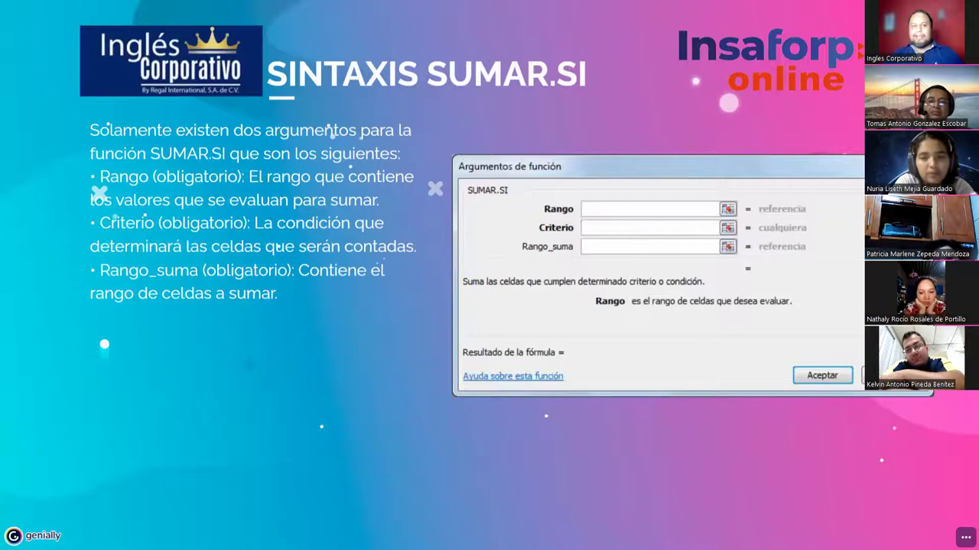
pyautogui.press('Right')
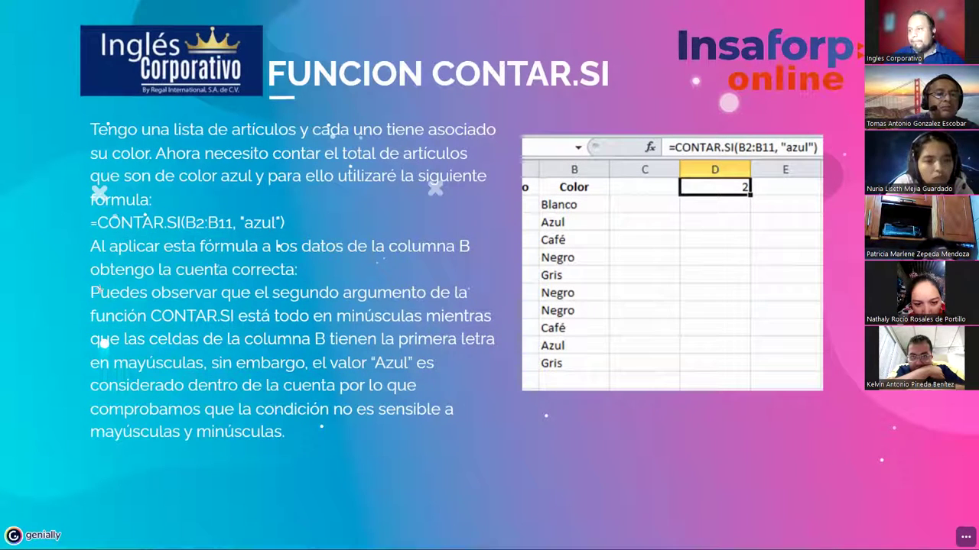
# Box the 'Puedes observar' case-insensitivity paragraph in red, then advance to the DEMOSTRACIÓN slide
pyautogui.moveTo(89, 287); pyautogui.dragTo(496, 450)
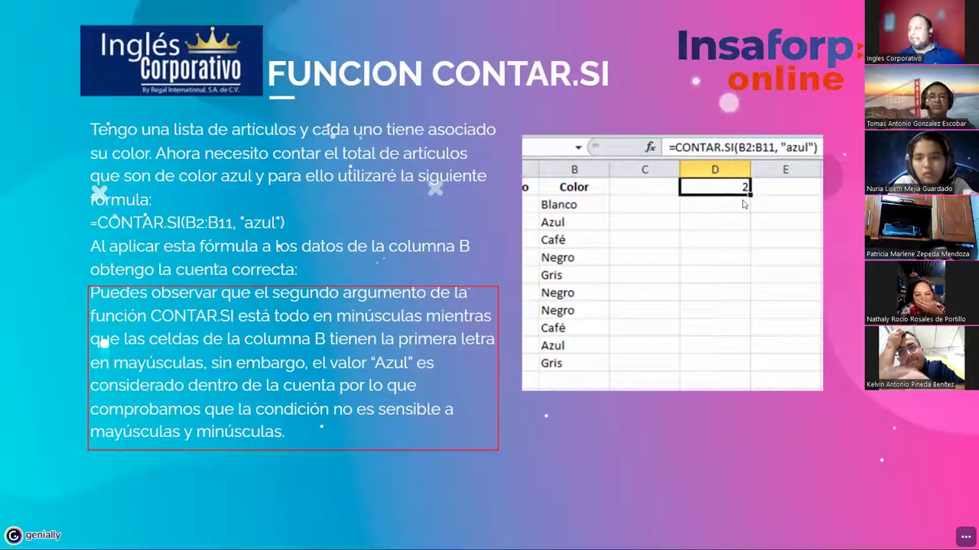
pyautogui.press('Right')
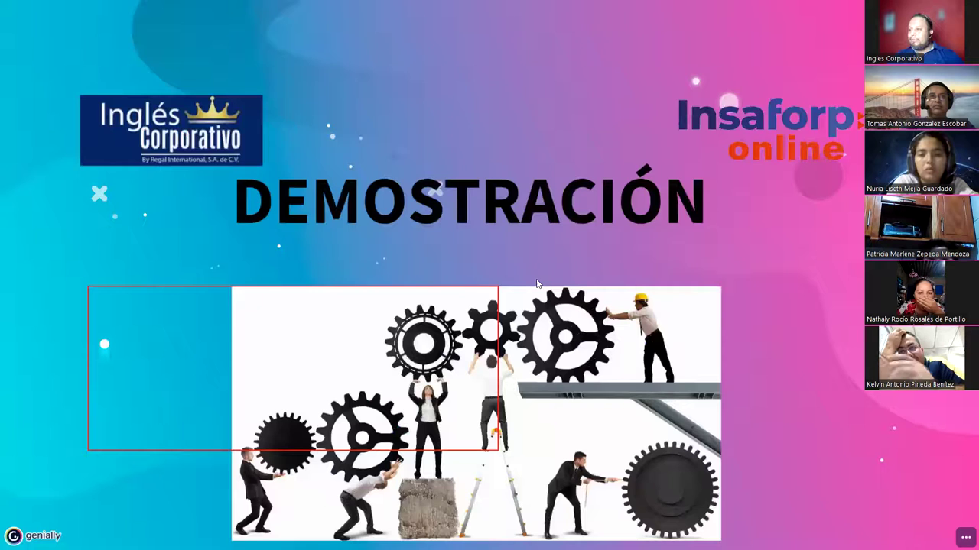
# Return to the FUNCION CONTAR.SI slide showing the =CONTAR.SI(B2:B11, "azul") example
pyautogui.press('Right')
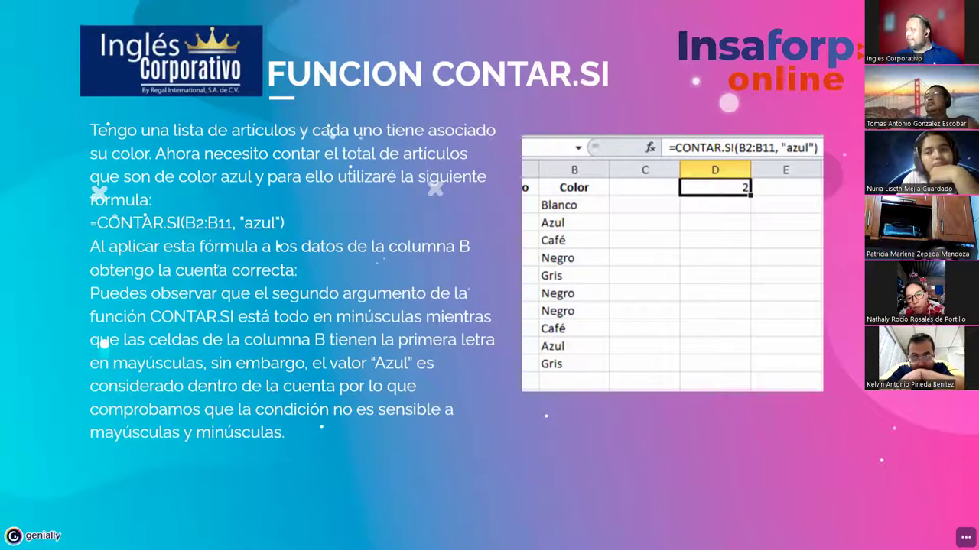
# Advance to the DEMOSTRACIÓN slide
pyautogui.press('Right')
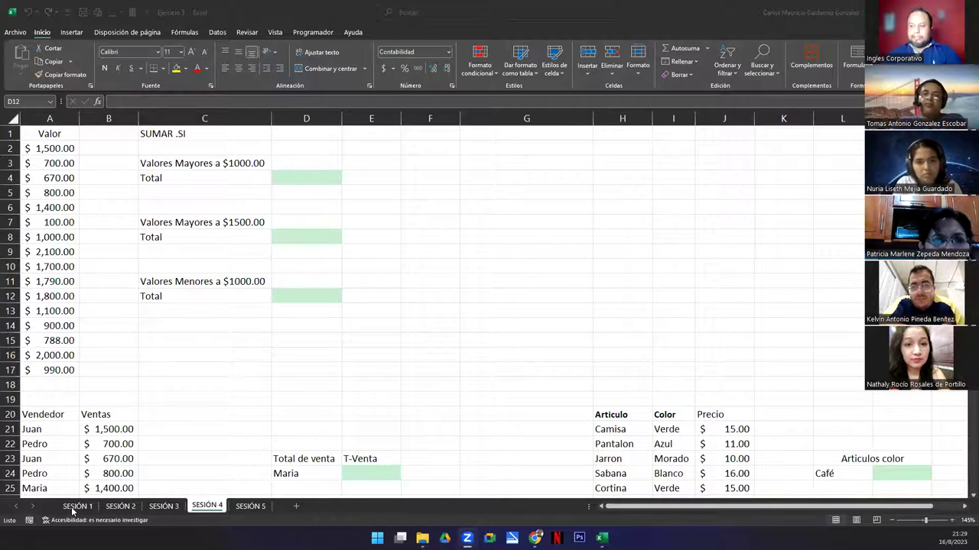
pyautogui.click(120, 506)
pyautogui.click(164, 506)
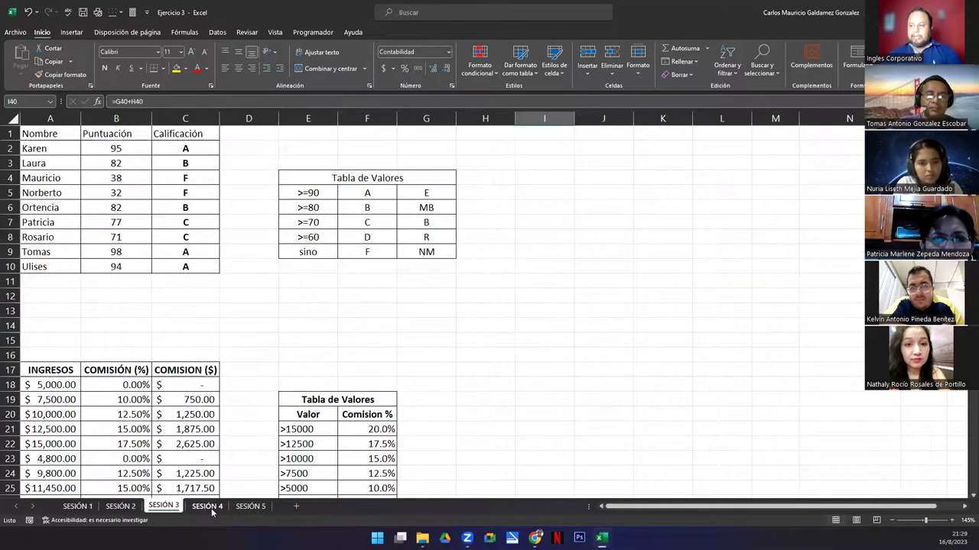
pyautogui.click(207, 506)
pyautogui.click(256, 506)
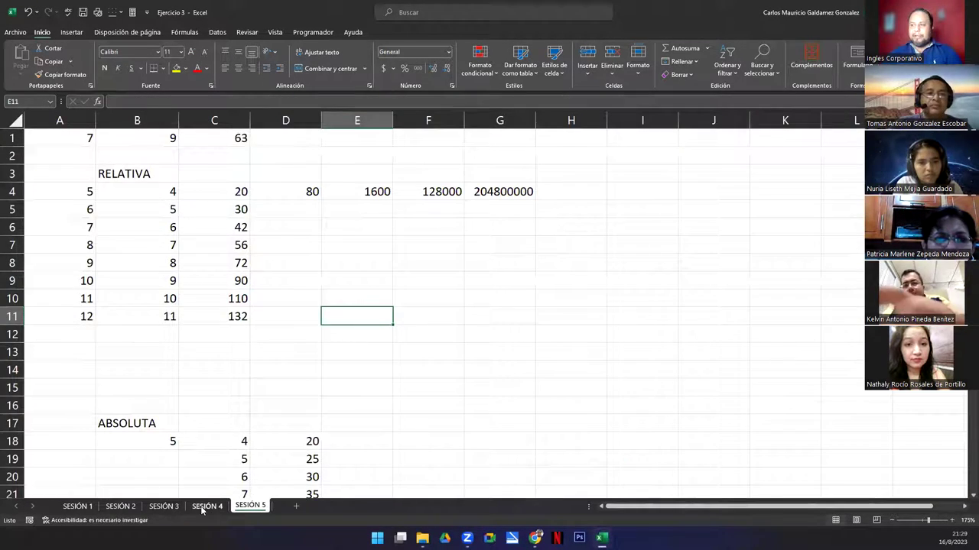
pyautogui.click(204, 507)
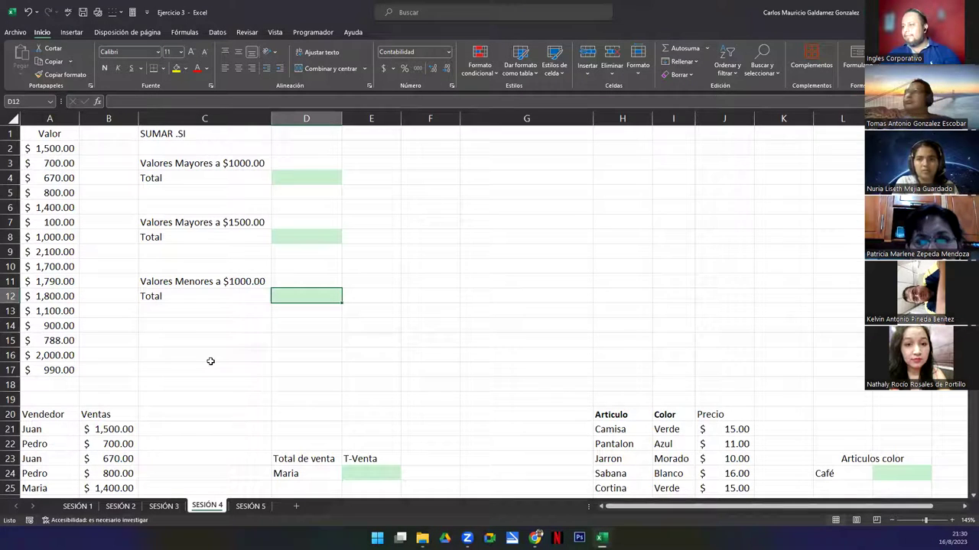
pyautogui.scroll(-4, 210, 361)
pyautogui.scroll(-4, 210, 361)
pyautogui.scroll(8, 210, 359)
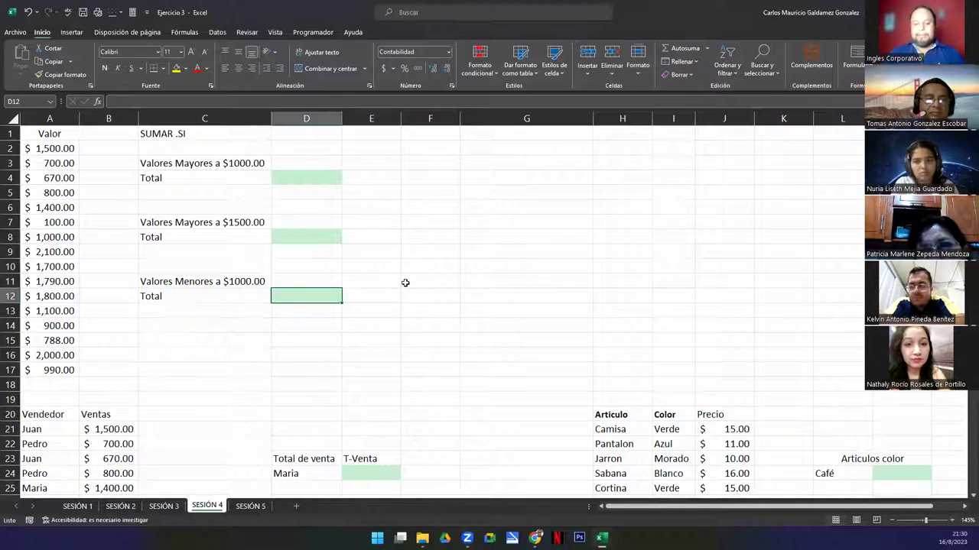
# Create a new blank workbook, rename its first sheet 'Sesión 1' and add two more sheets
pyautogui.hotkey('ctrl', 'n')
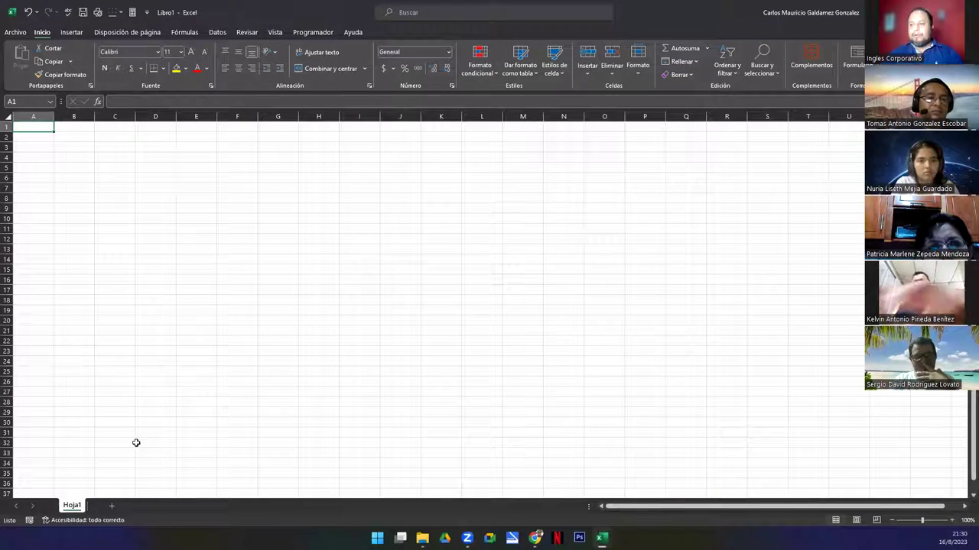
pyautogui.doubleClick(71, 506)
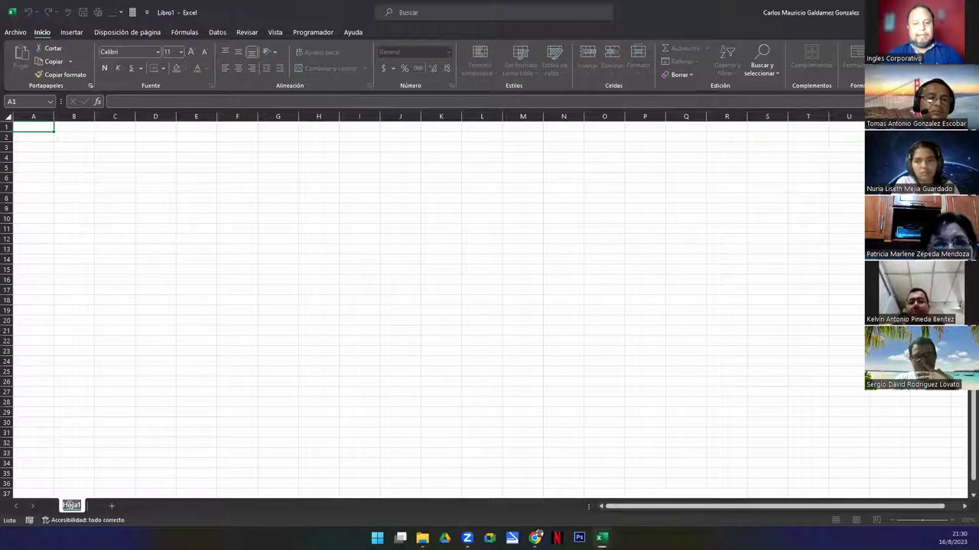
pyautogui.write('S')
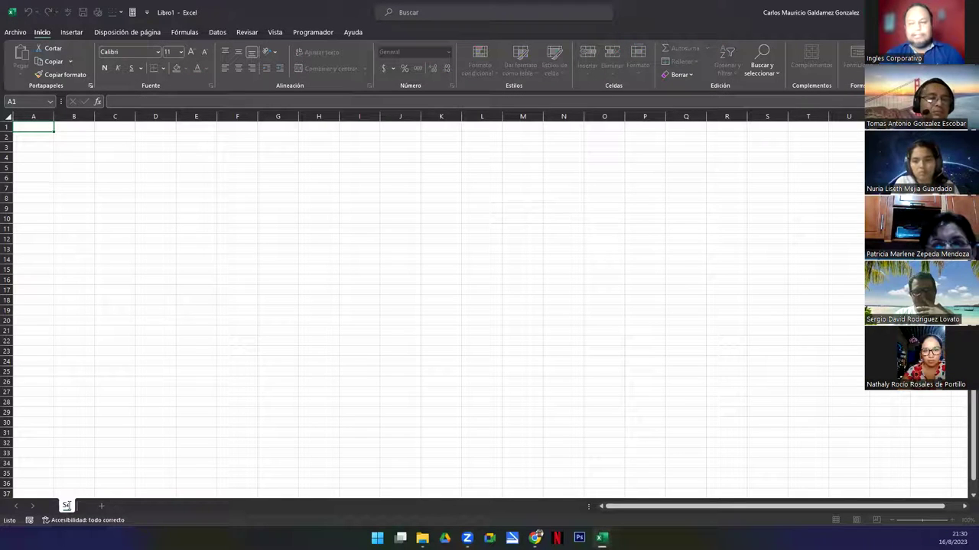
pyautogui.write('esión 1')
pyautogui.press('Return')
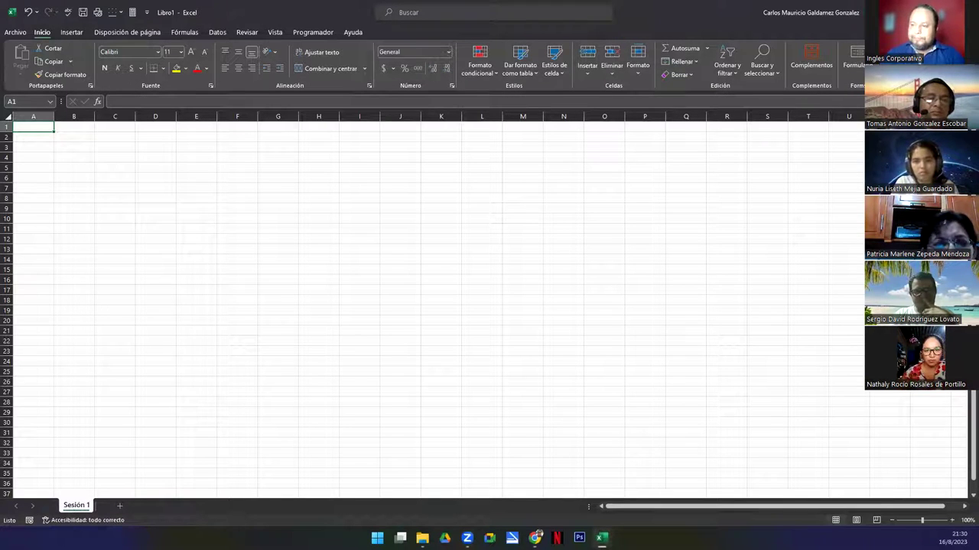
pyautogui.click(117, 507)
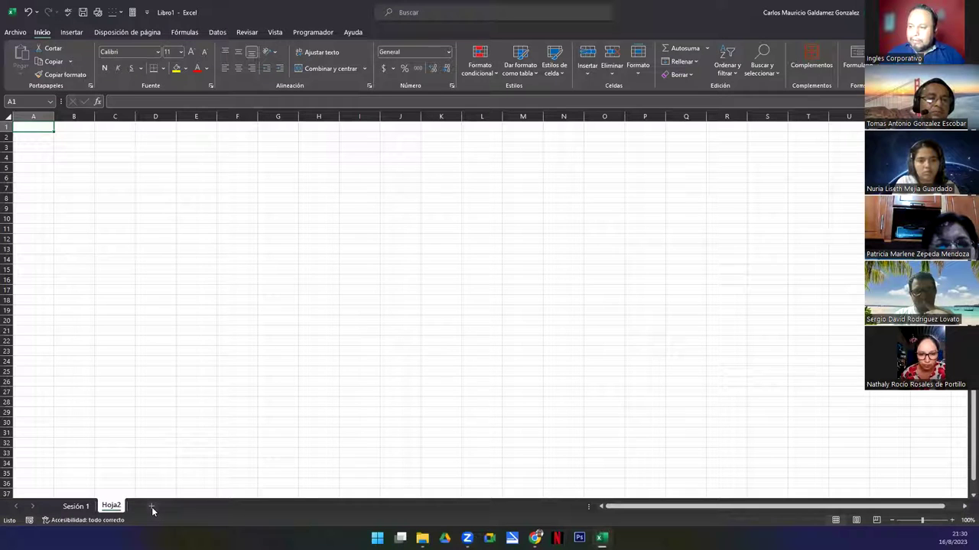
pyautogui.click(153, 507)
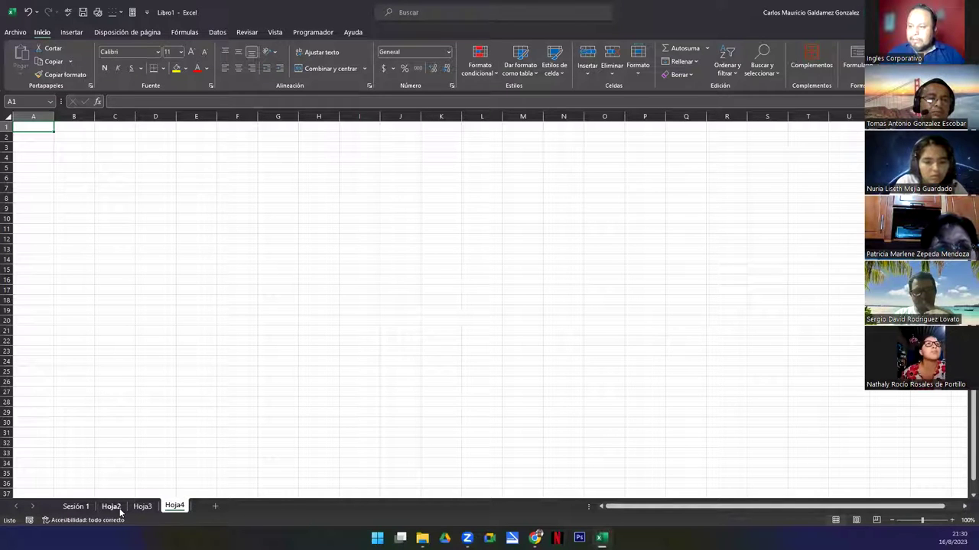
# Rename the other sheets 'Sesión 2', 'Sesión 3' and 'Sesión 4', then minimize Libro1 on Sesión 3
pyautogui.doubleClick(120, 511)
pyautogui.write('Sesión 2')
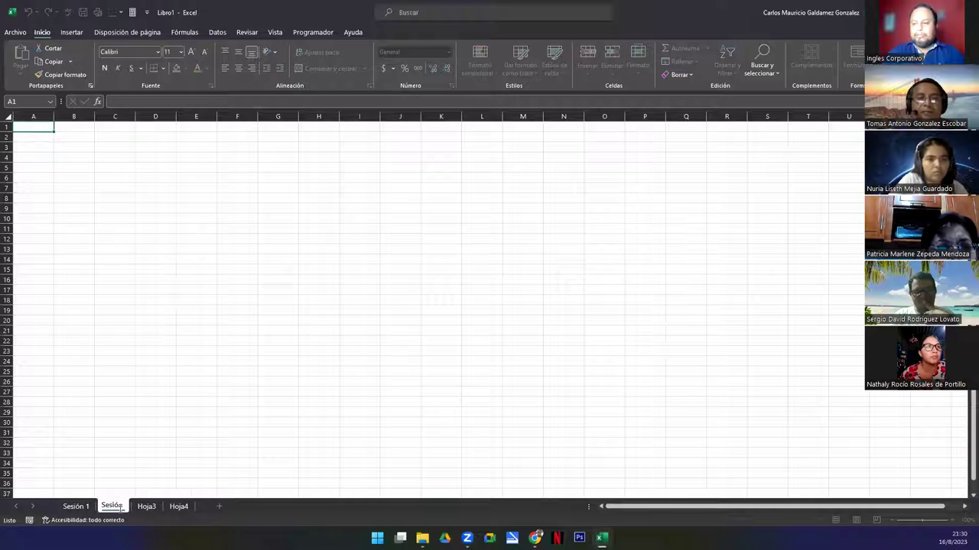
pyautogui.press('Return')
pyautogui.doubleClick(148, 507)
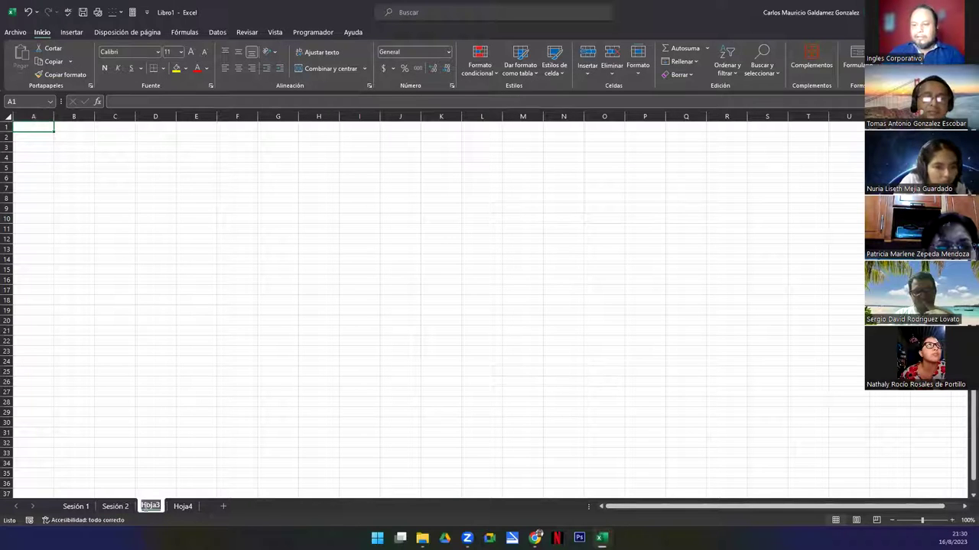
pyautogui.write('Sesión 3')
pyautogui.press('Return')
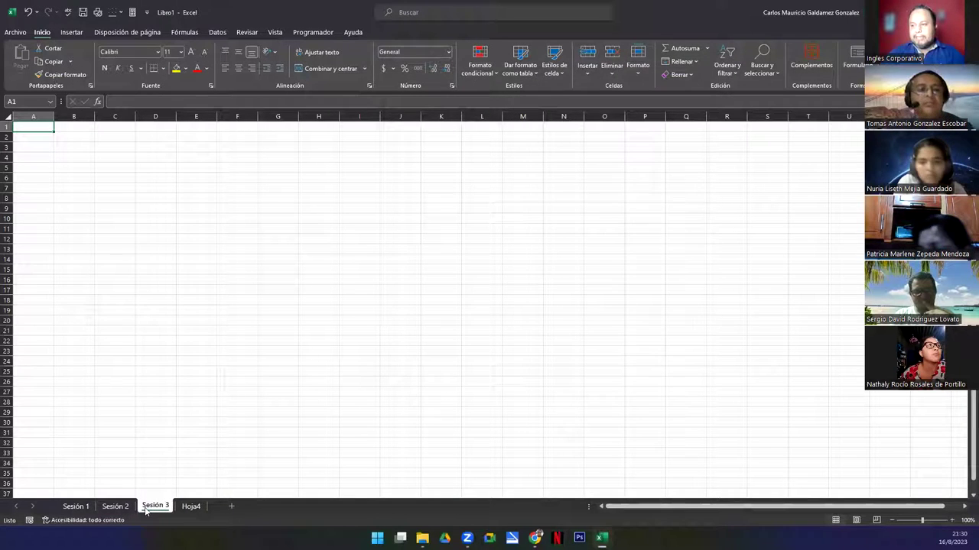
pyautogui.doubleClick(189, 506)
pyautogui.write('Sesión 4')
pyautogui.press('Return')
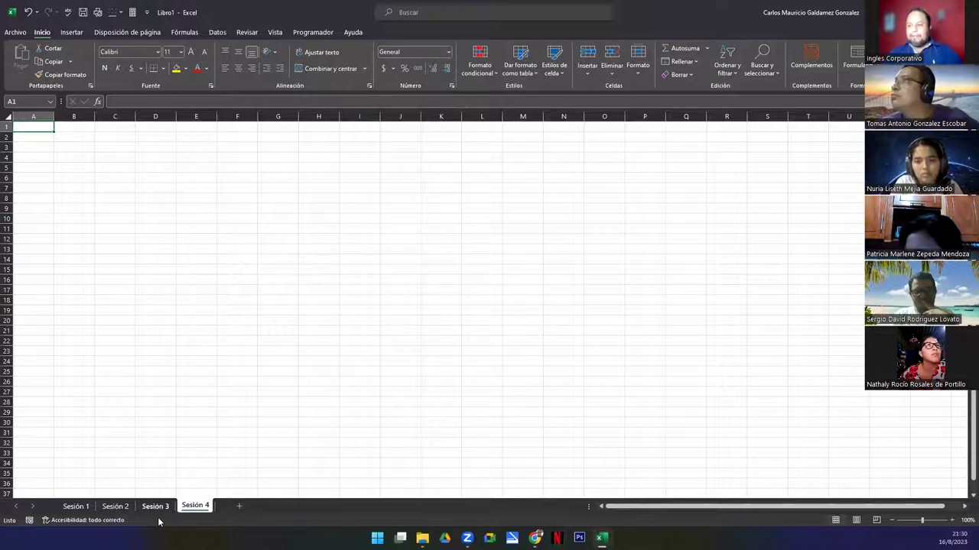
pyautogui.click(154, 507)
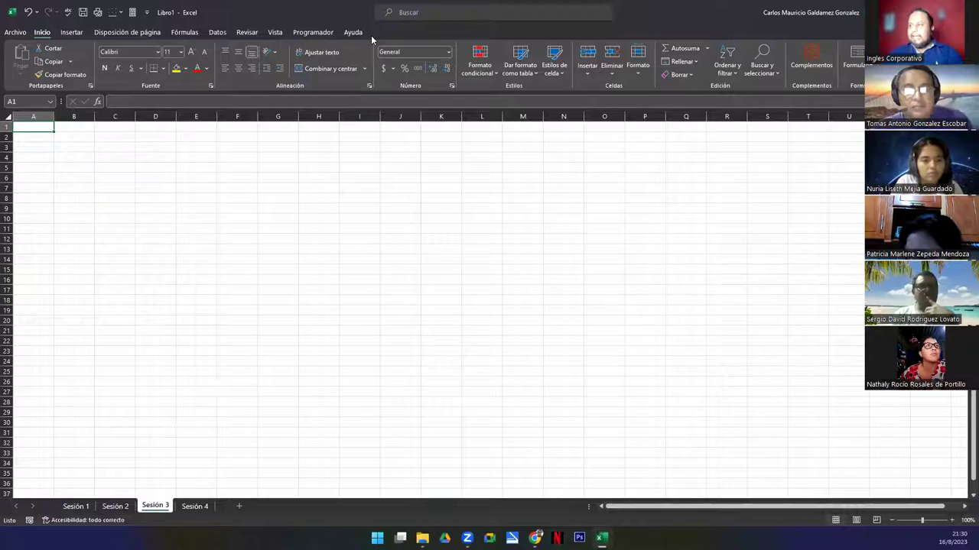
pyautogui.press('super+Down')
pyautogui.press('super+Down')
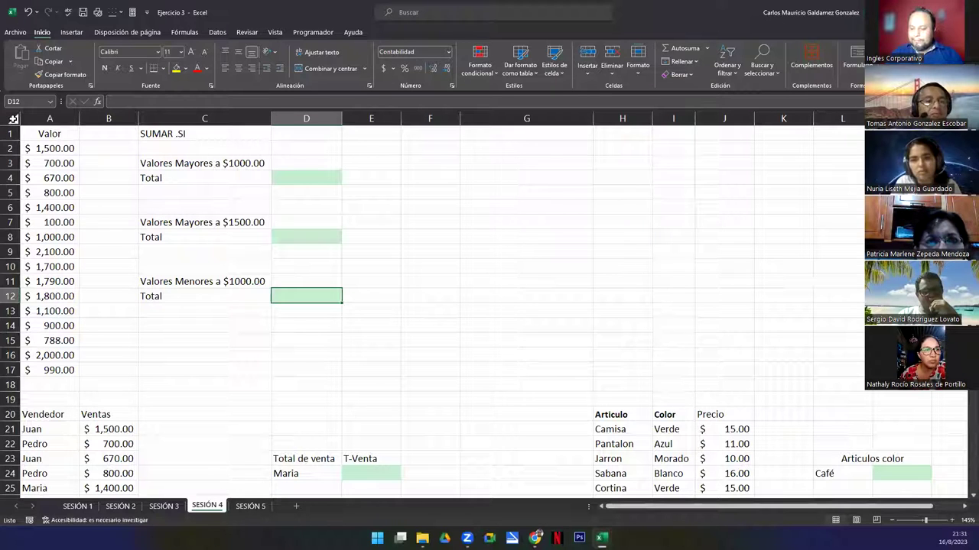
# Copy the entire SESIÓN 4 practice sheet of Ejercicio 3 and switch over to Libro1
pyautogui.click(13, 119)
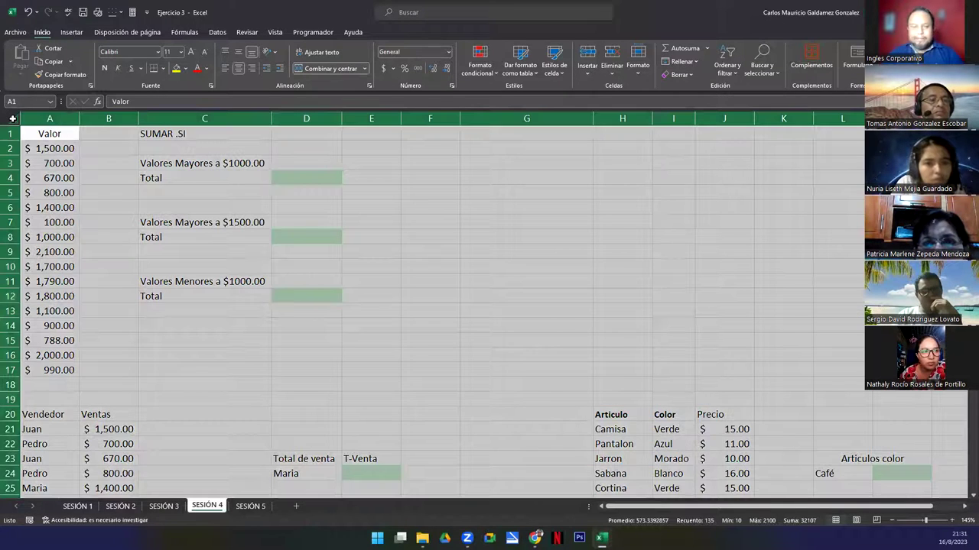
pyautogui.click(53, 60)
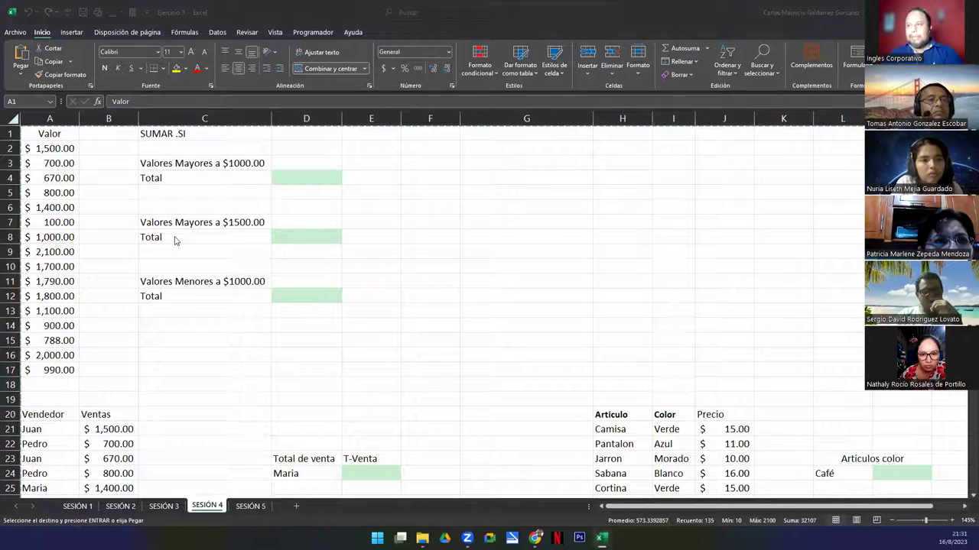
pyautogui.hotkey('ctrl', 'n')
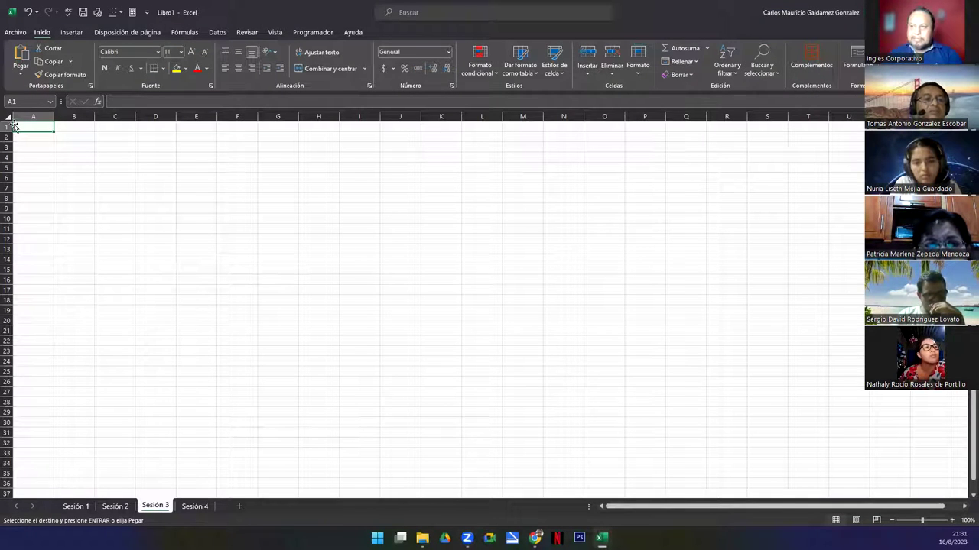
# Paste the copied value, seller, item and people tables into the whole Sesión 3 sheet
pyautogui.click(8, 115)
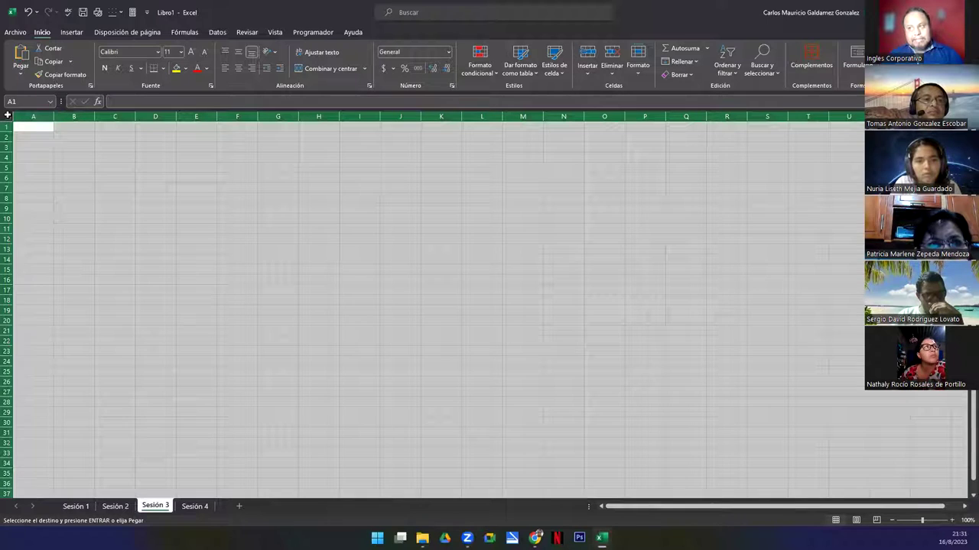
pyautogui.click(19, 58)
pyautogui.click(181, 247)
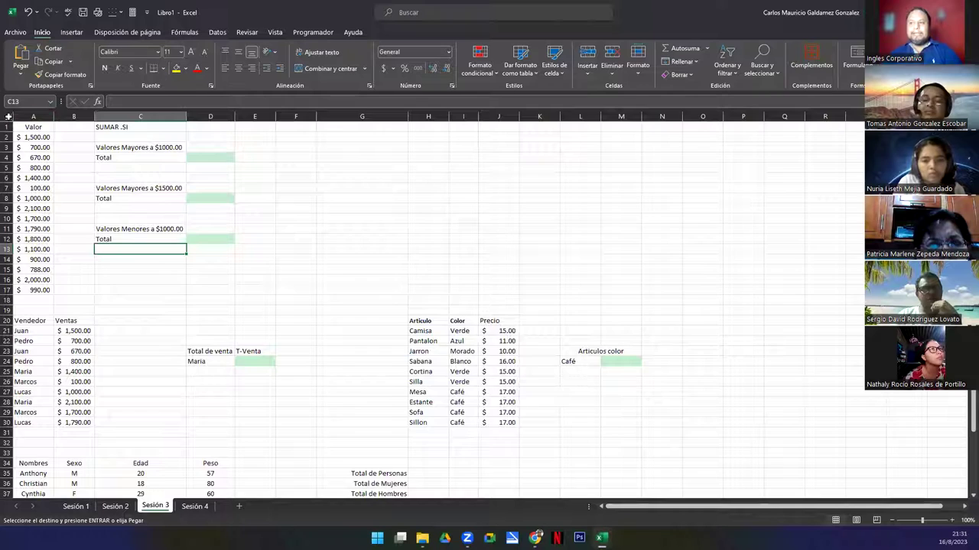
pyautogui.click(7, 116)
pyautogui.click(125, 260)
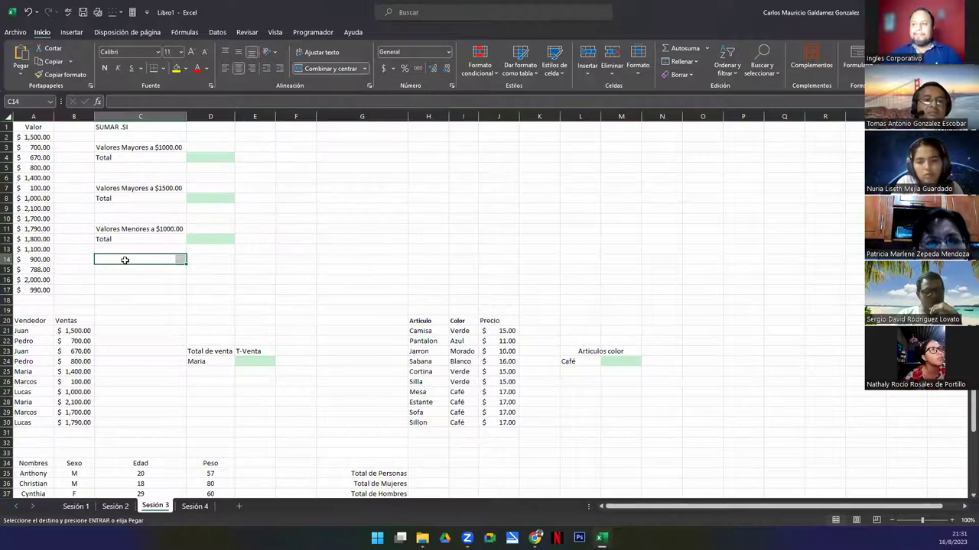
pyautogui.click(7, 117)
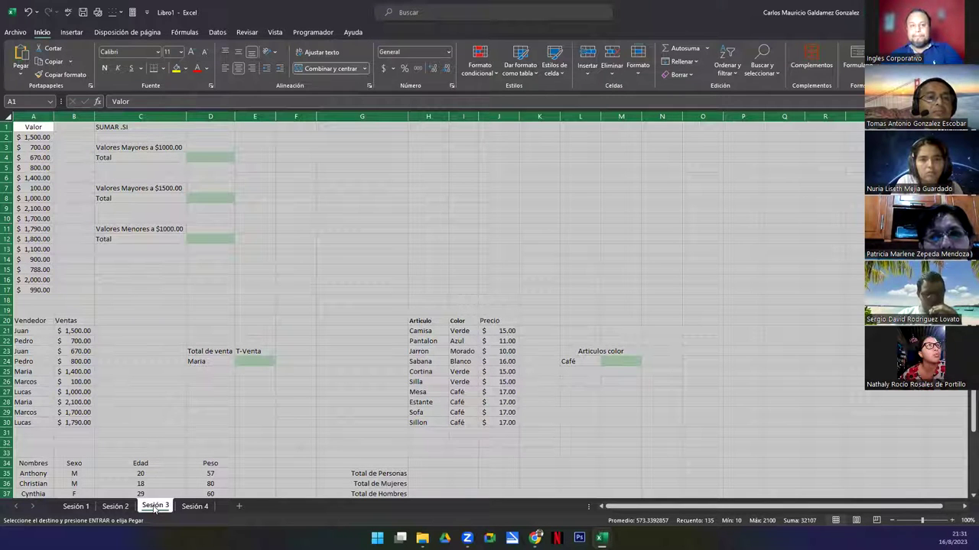
# Close Libro1, answering its save-changes prompt, and return to Ejercicio 3's SESIÓN 4 sheet
pyautogui.click(178, 322)
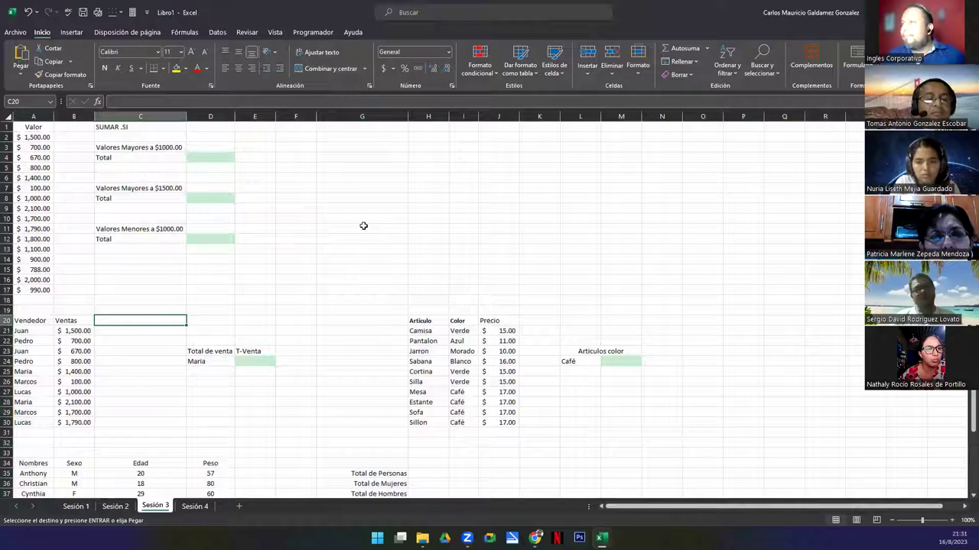
pyautogui.hotkey('ctrl', 'w')
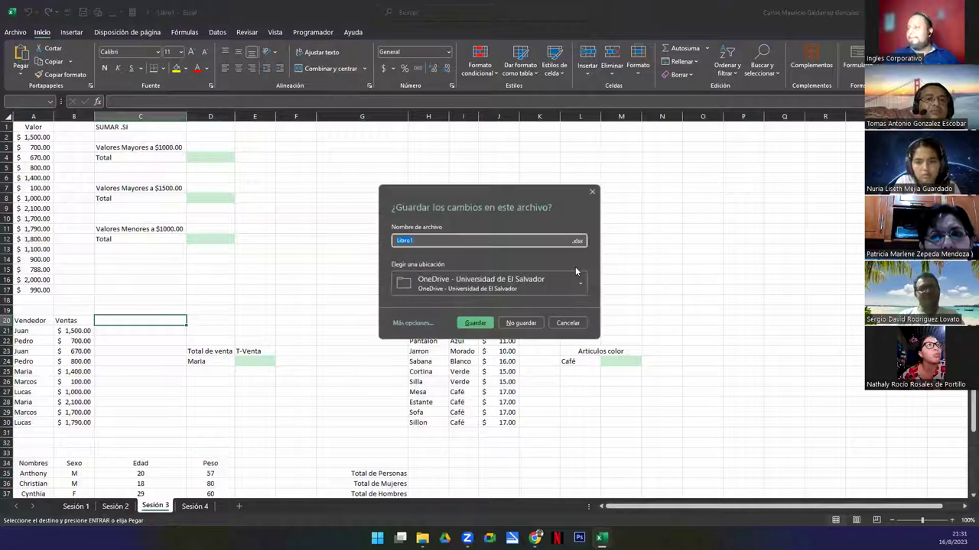
pyautogui.click(517, 323)
pyautogui.click(237, 237)
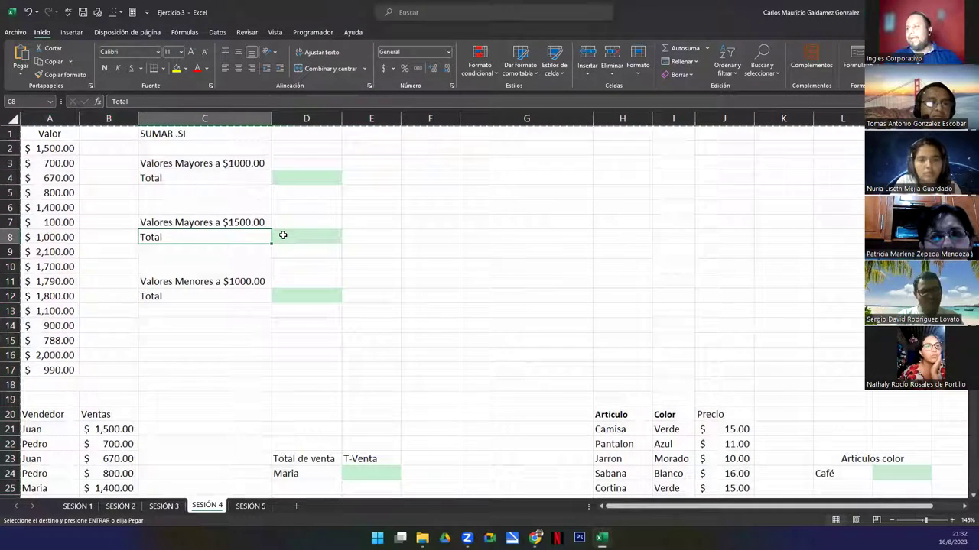
# Cancel the pending copy and zoom the SESIÓN 4 sheet in to about 190%
pyautogui.click(283, 236)
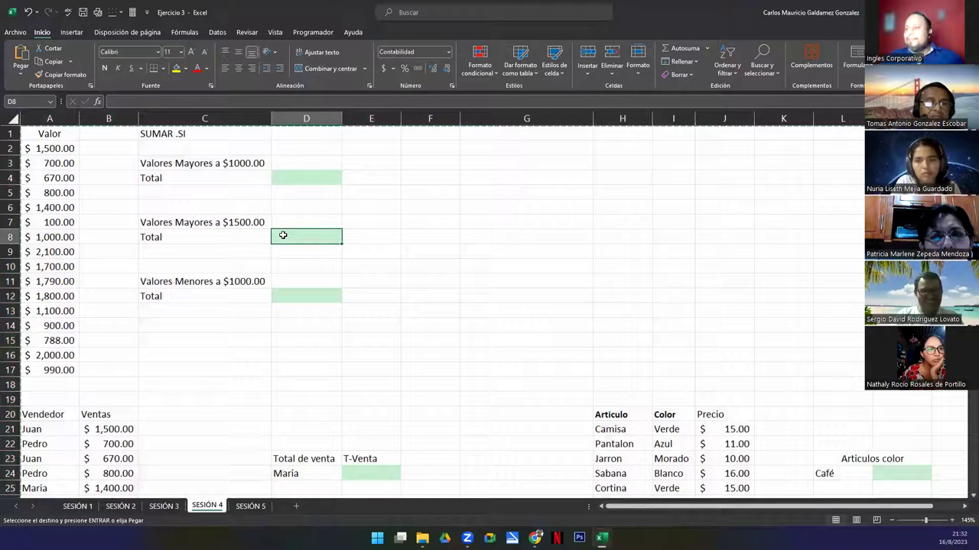
pyautogui.press('Escape')
pyautogui.click(283, 178)
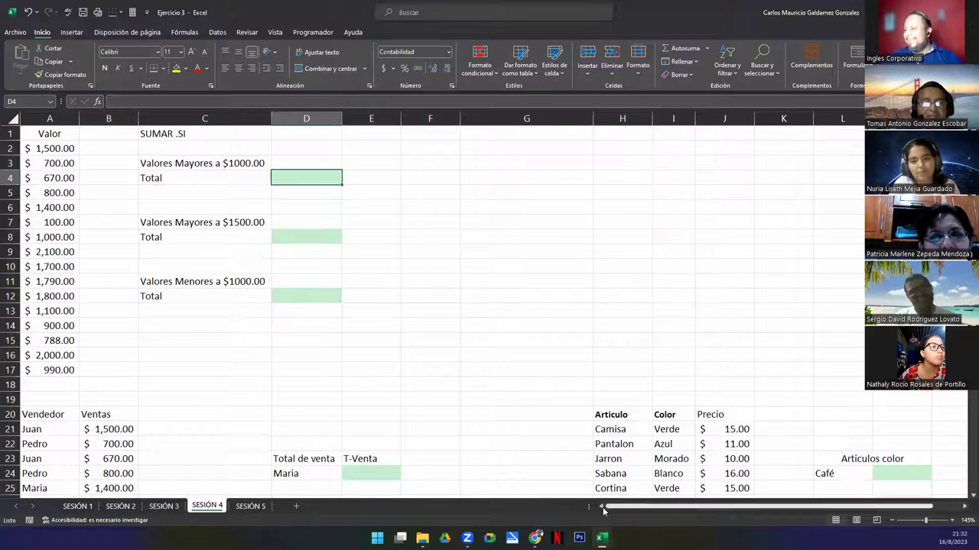
pyautogui.keyDown('ctrl'); pyautogui.scroll(2, 22, 291); pyautogui.keyUp('ctrl')
pyautogui.keyDown('ctrl'); pyautogui.scroll(1, 22, 291); pyautogui.keyUp('ctrl')
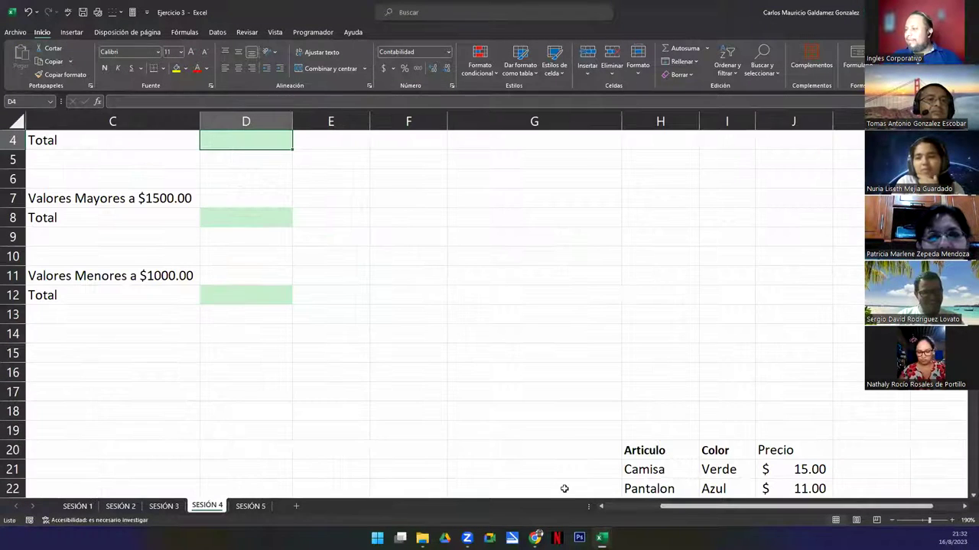
pyautogui.moveTo(615, 507); pyautogui.dragTo(612, 509)
pyautogui.scroll(1, 67, 310)
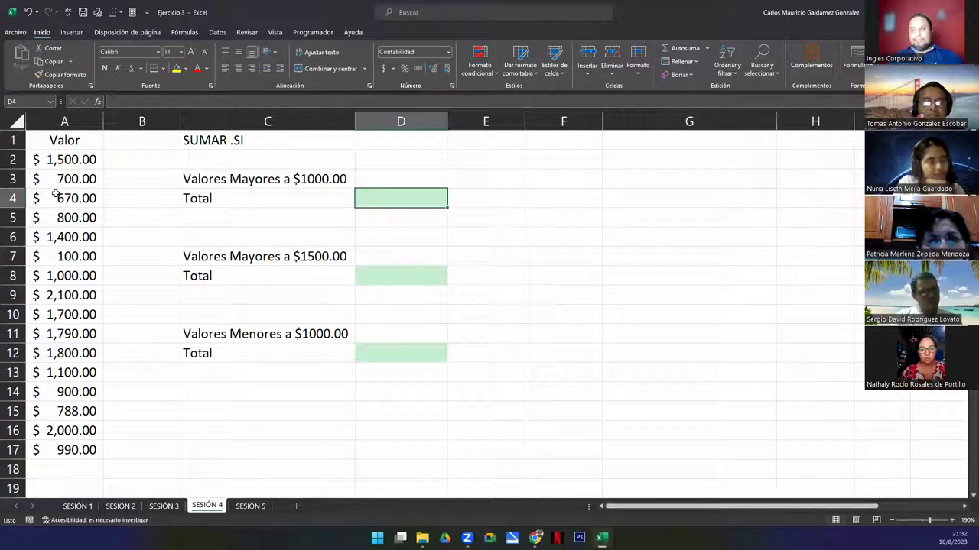
# Delete the stray space in C1 so the heading reads 'SUMAR.SI'
pyautogui.click(218, 141)
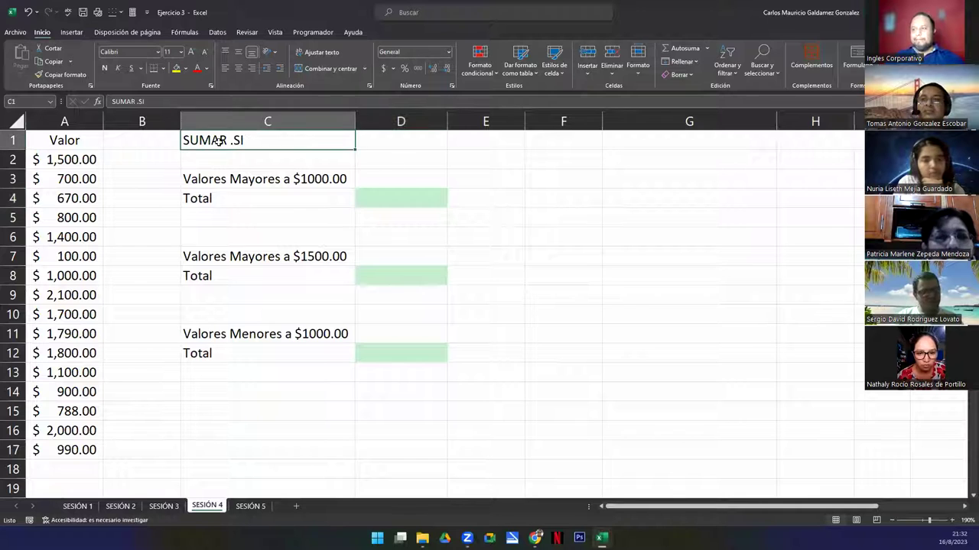
pyautogui.doubleClick(232, 140)
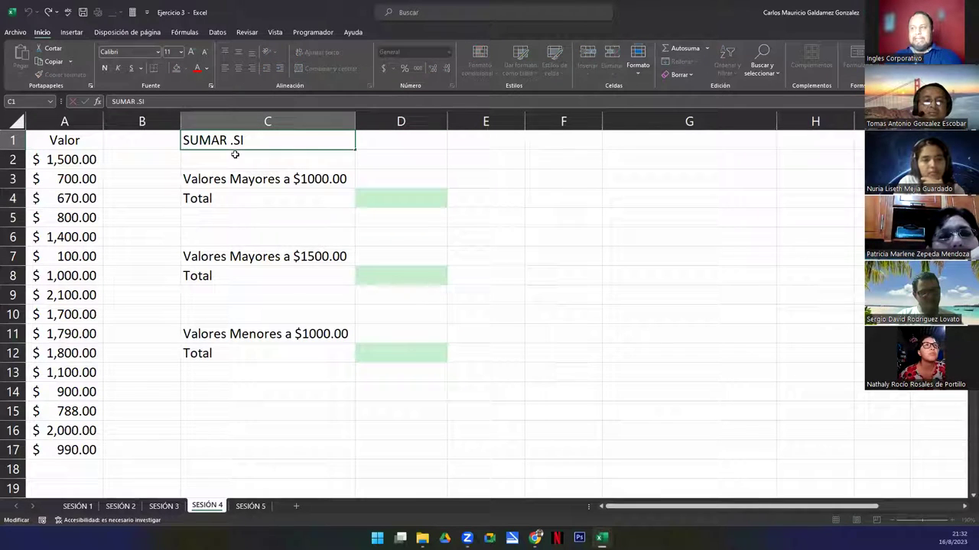
pyautogui.press('BackSpace')
pyautogui.press('Return')
pyautogui.click(271, 205)
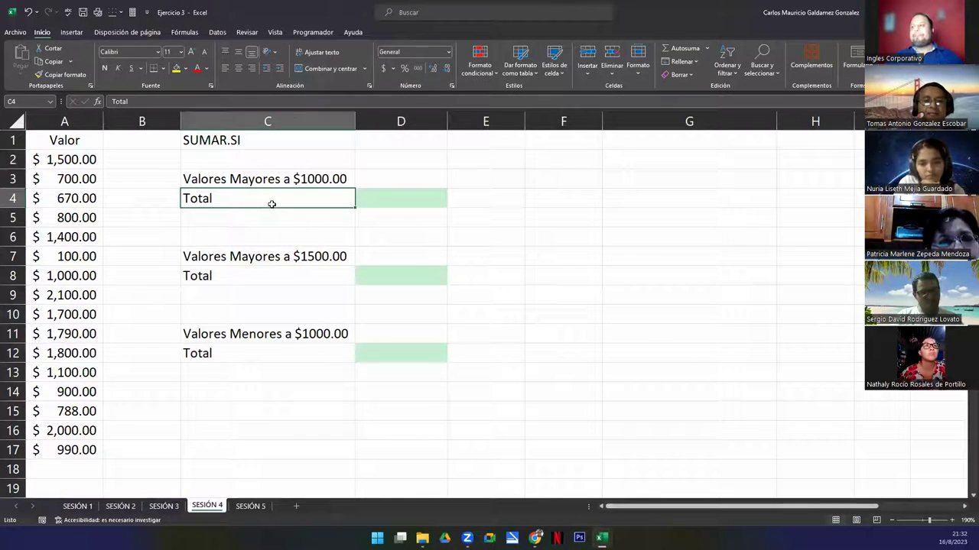
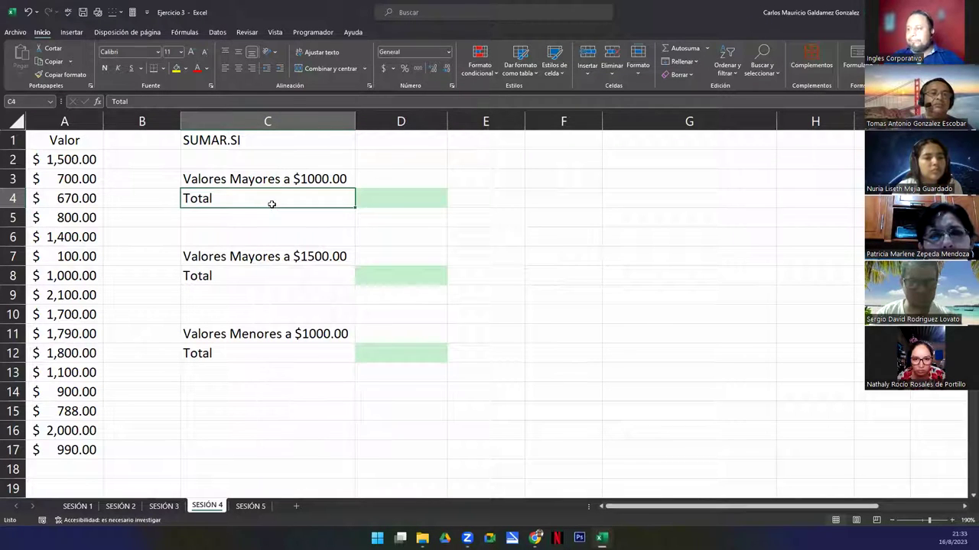
# Start a =SUMAR.SI( formula in D4 and open the SUMAR.SI help article
pyautogui.press('Right')
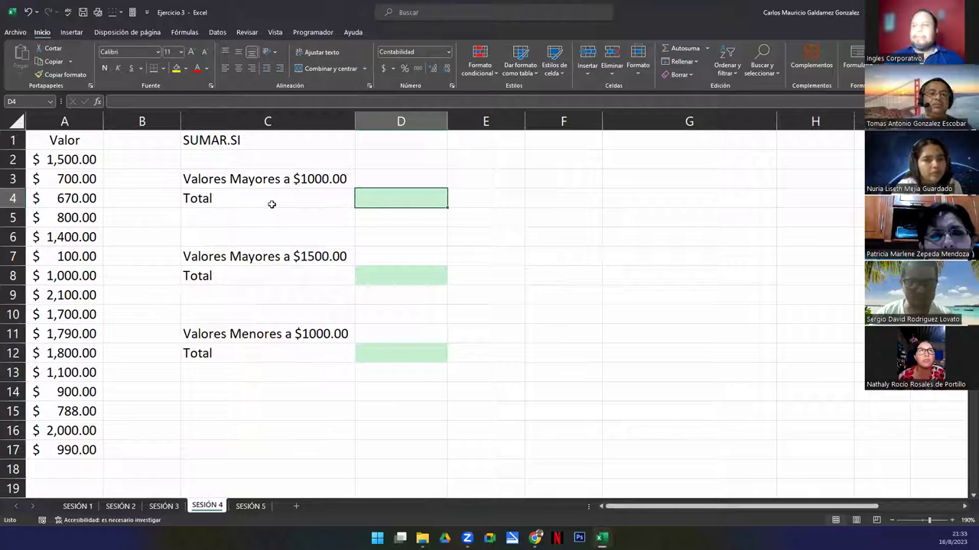
pyautogui.write('=')
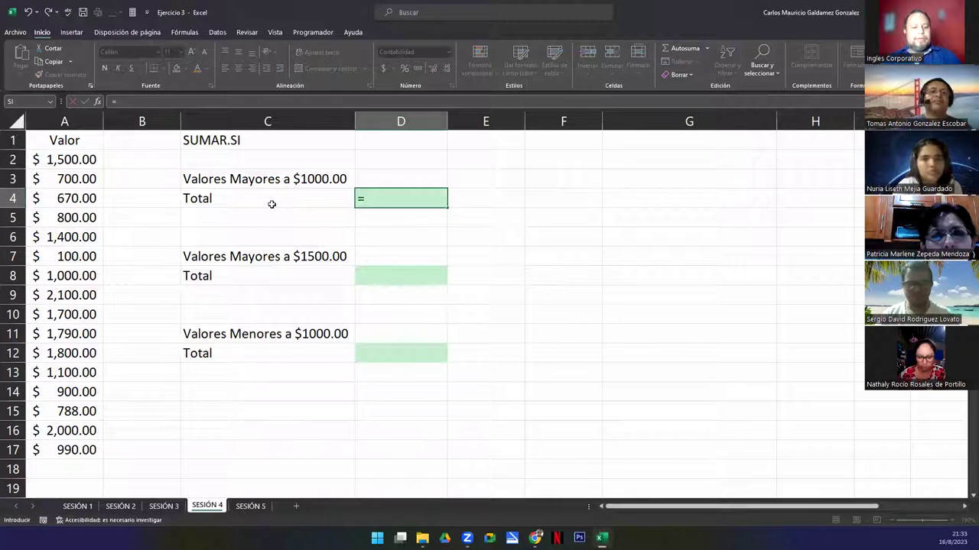
pyautogui.write('sumar.')
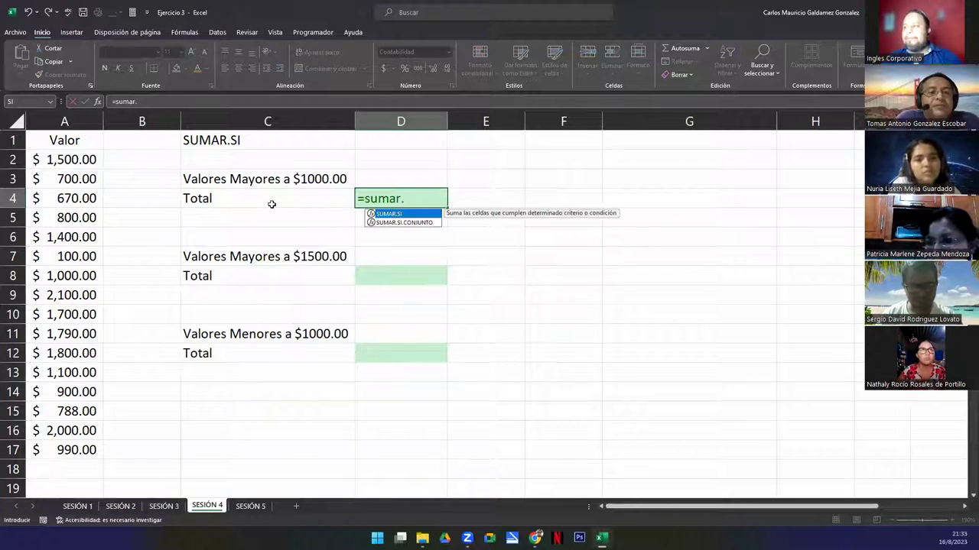
pyautogui.press('Tab')
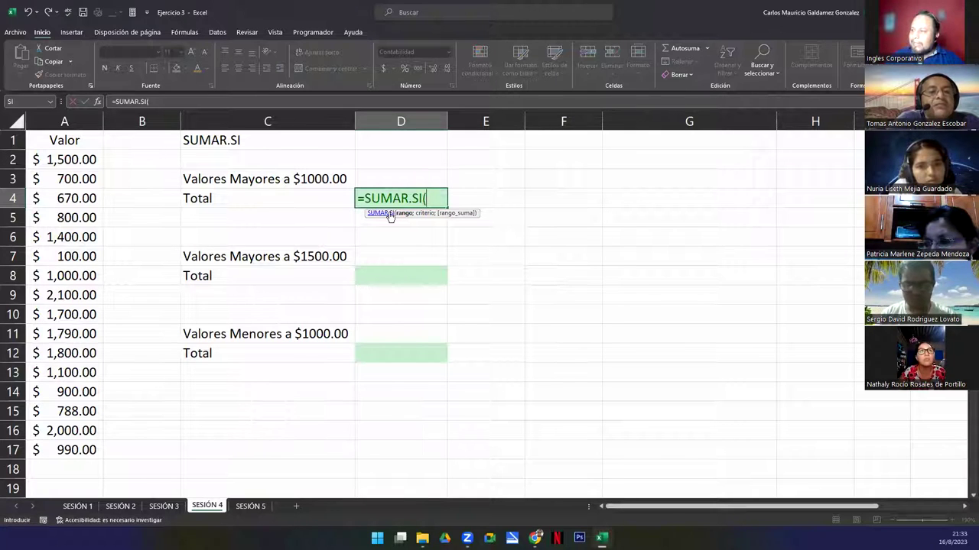
pyautogui.click(380, 214)
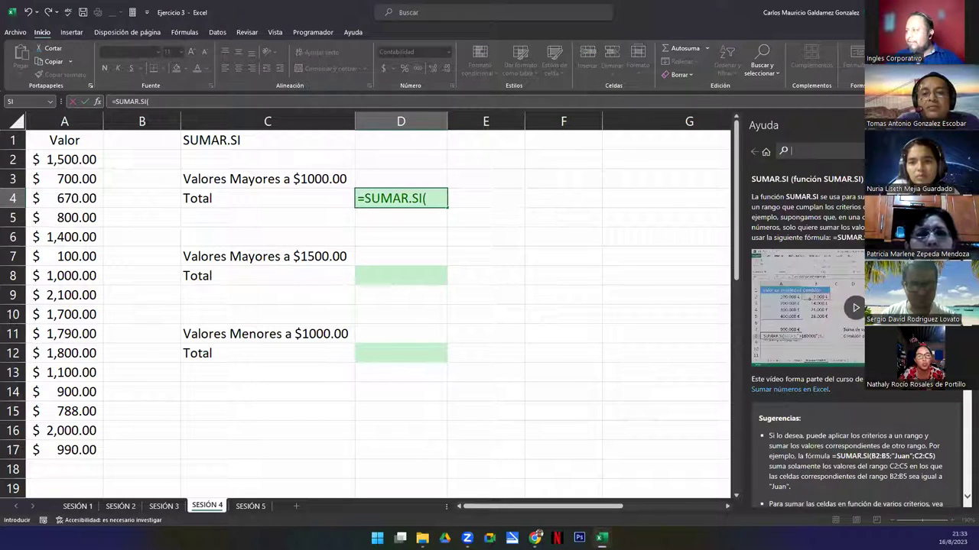
pyautogui.scroll(-5, 811, 321)
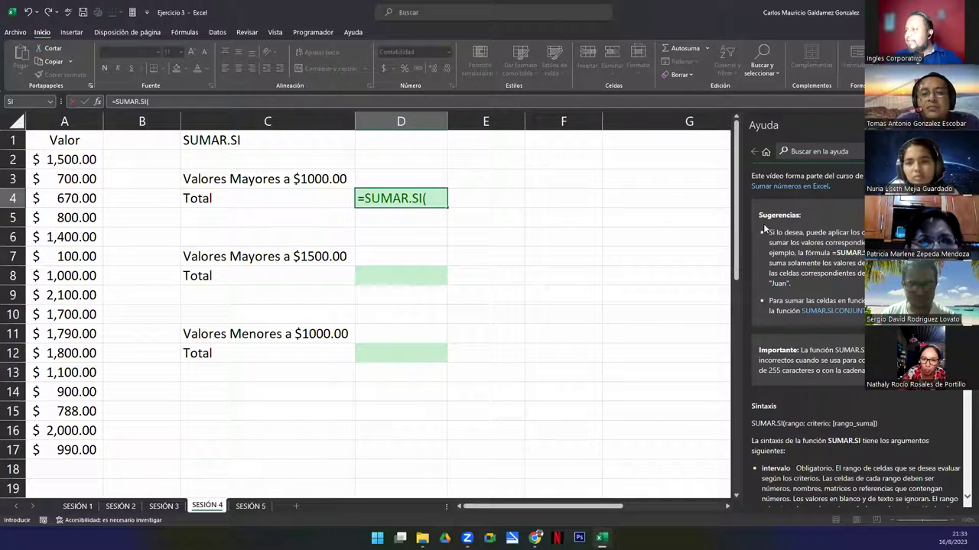
pyautogui.scroll(-5, 811, 321)
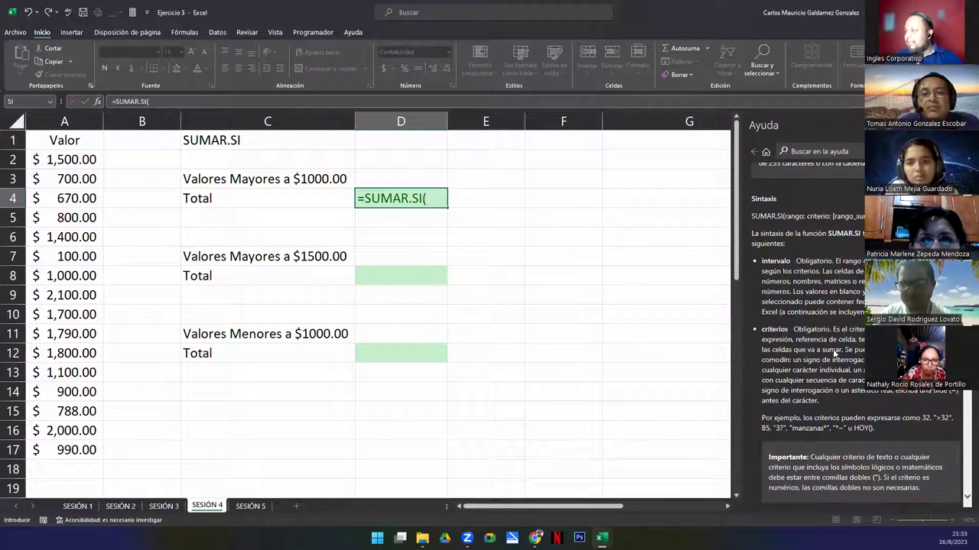
pyautogui.scroll(-6, 842, 361)
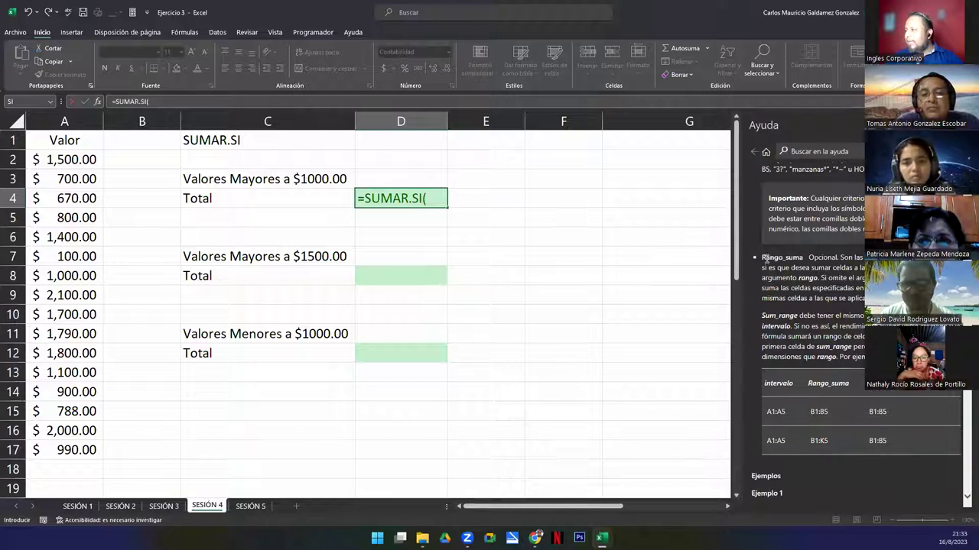
pyautogui.moveTo(763, 260); pyautogui.dragTo(864, 358)
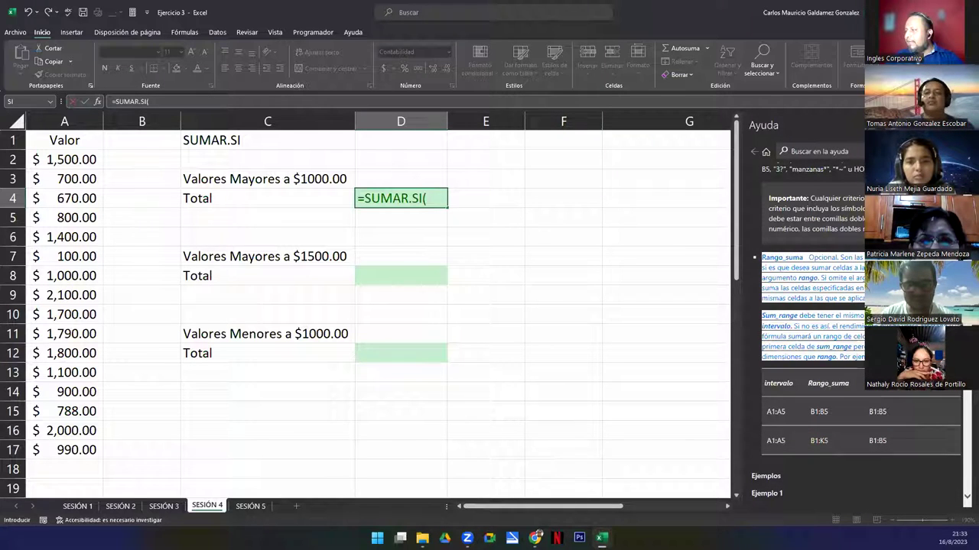
pyautogui.scroll(-6, 784, 298)
pyautogui.scroll(-6, 849, 402)
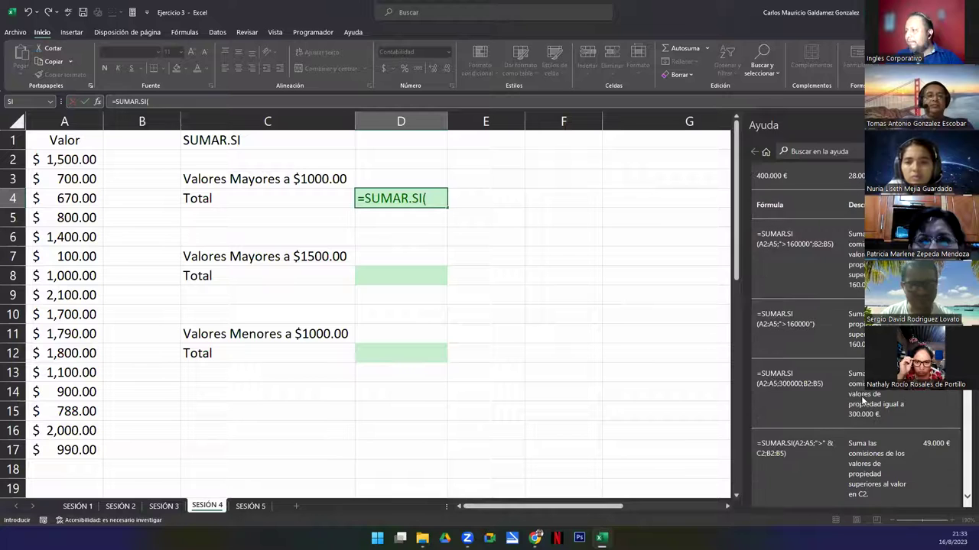
pyautogui.scroll(-5, 861, 396)
pyautogui.scroll(-5, 862, 396)
pyautogui.scroll(-5, 878, 409)
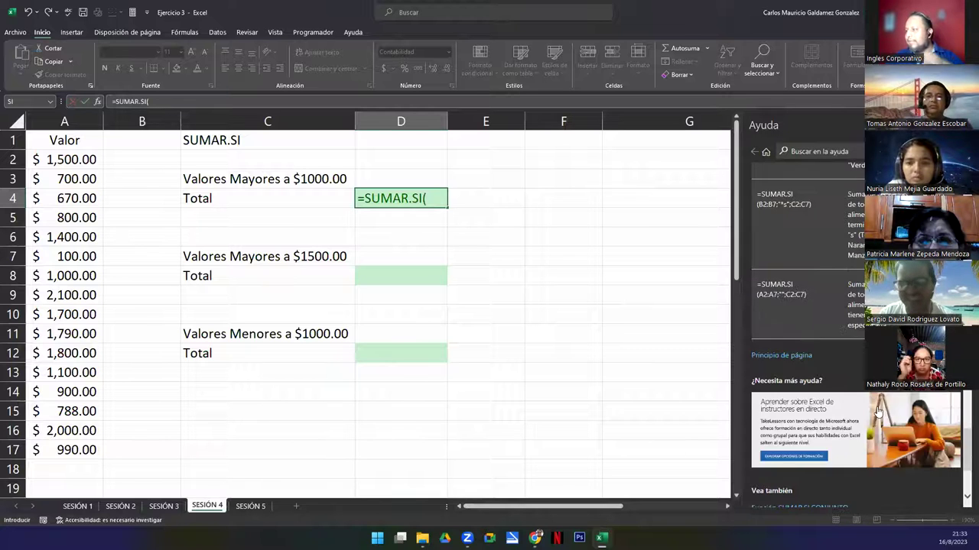
pyautogui.scroll(-5, 878, 411)
pyautogui.scroll(20, 878, 411)
pyautogui.scroll(15, 875, 403)
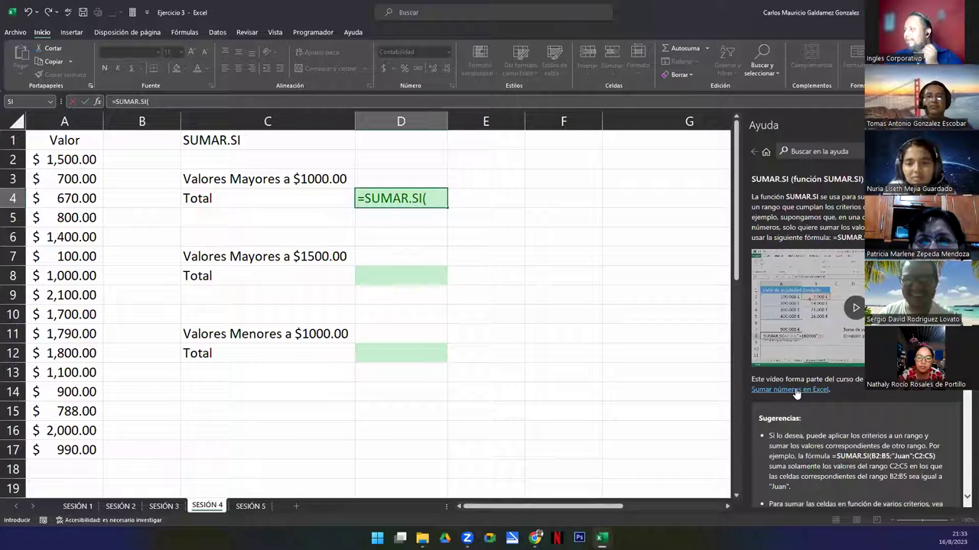
pyautogui.click(440, 199)
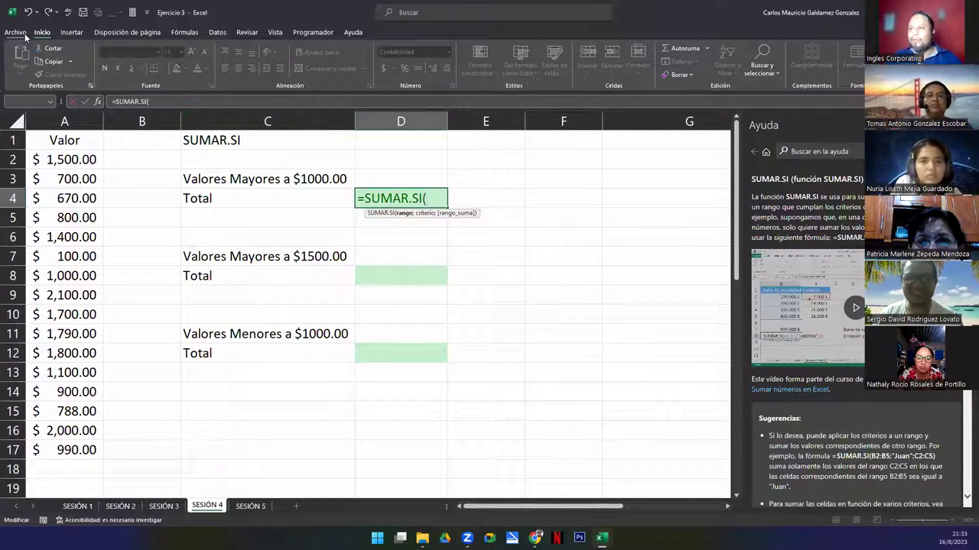
pyautogui.press('Return')
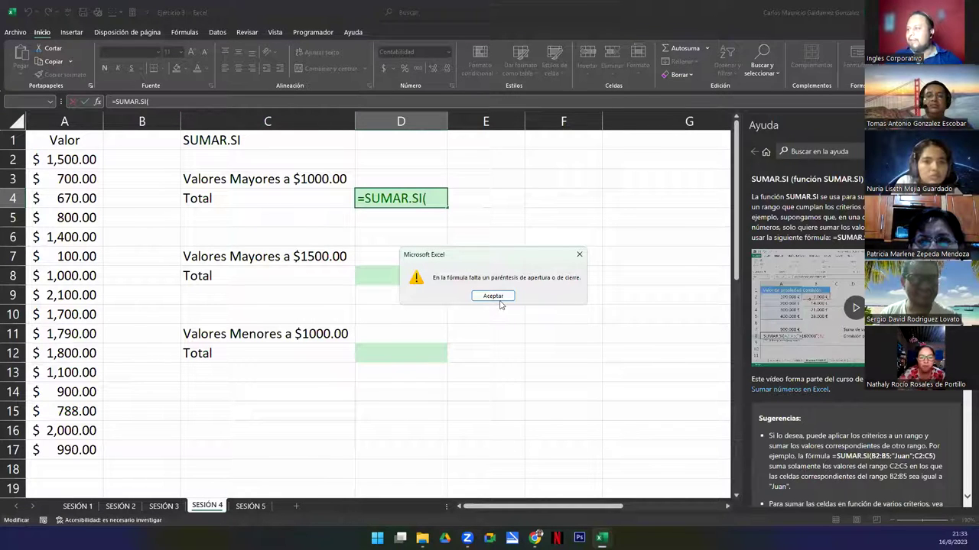
# Dismiss the missing-parenthesis warning and discard the unfinished D4 formula
pyautogui.click(493, 297)
pyautogui.click(14, 33)
pyautogui.press('Escape')
pyautogui.press('Escape')
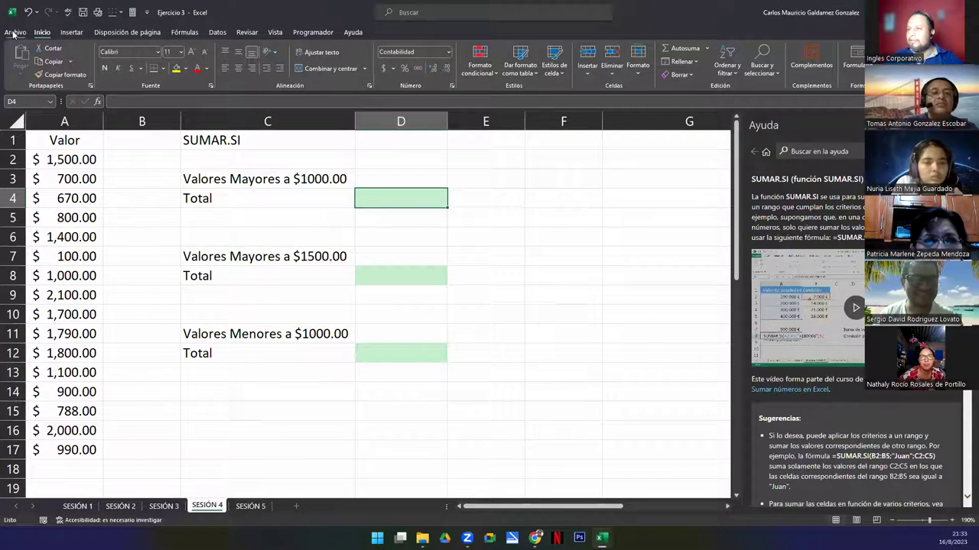
# View the File > Cuenta account page, then return to the SESIÓN 4 sheet
pyautogui.click(15, 32)
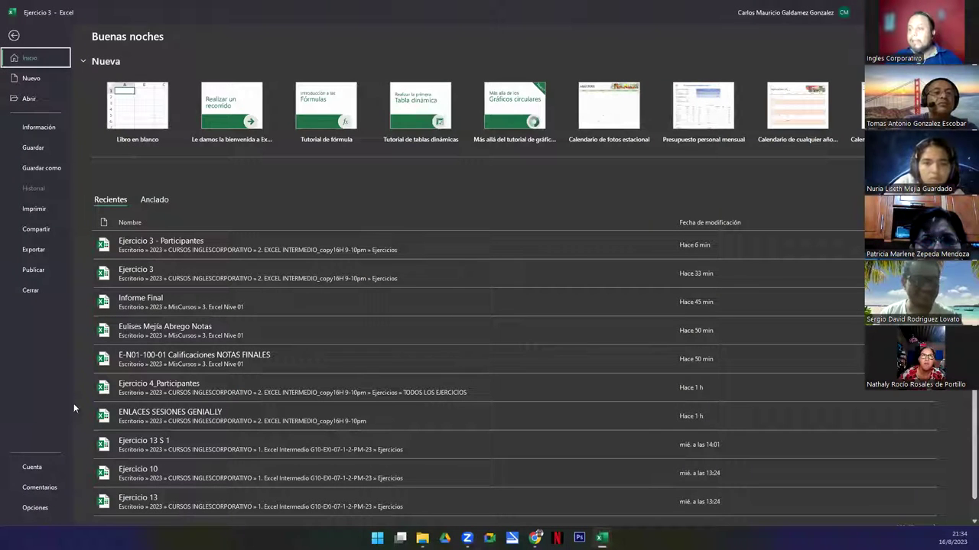
pyautogui.click(34, 467)
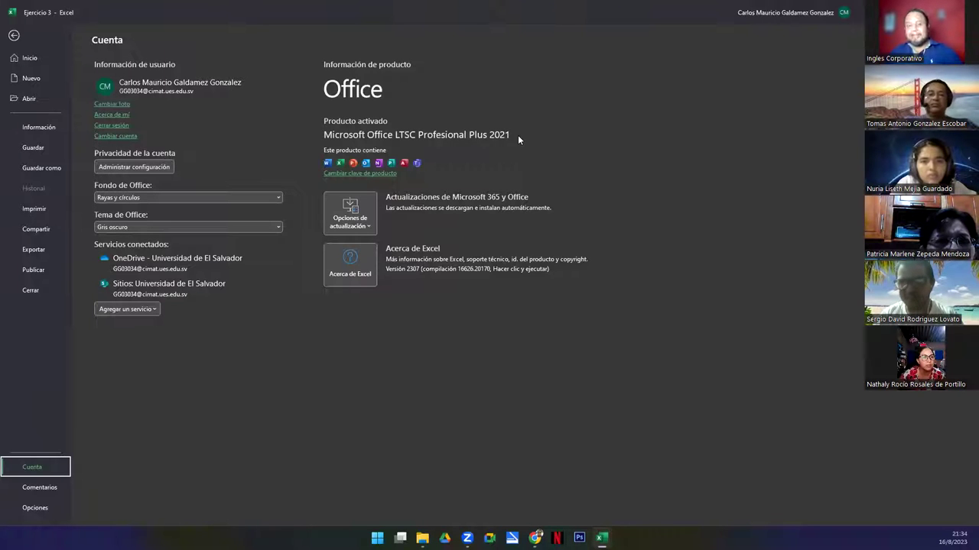
pyautogui.press('Escape')
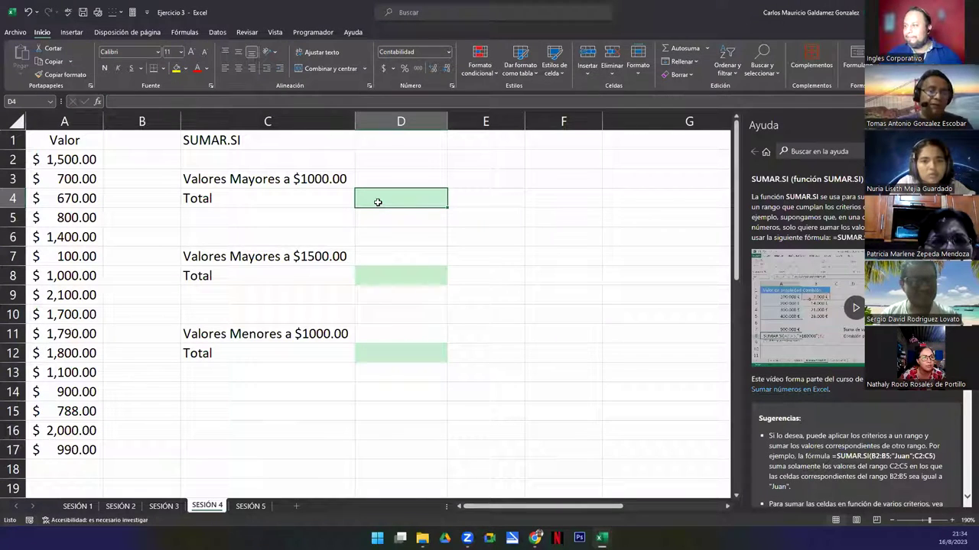
pyautogui.doubleClick(377, 201)
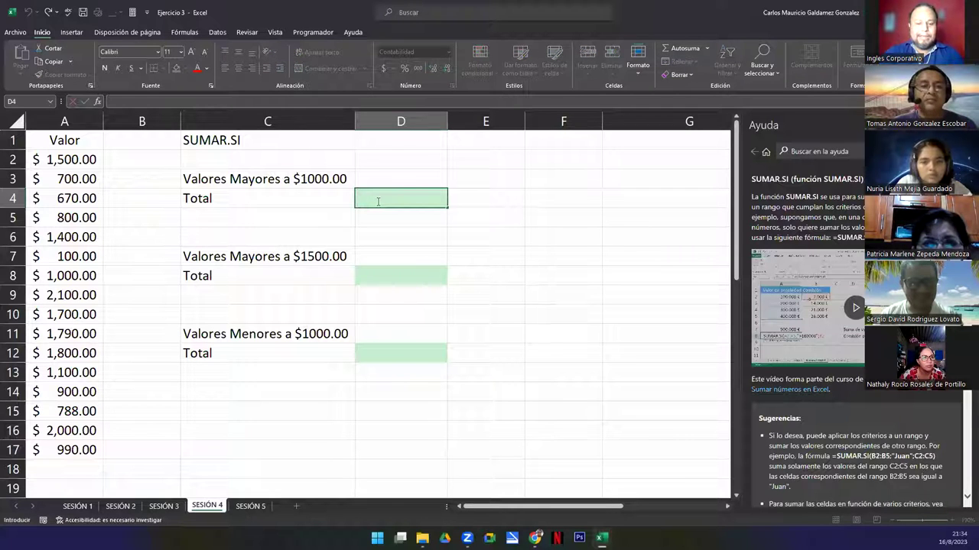
pyautogui.write('=sumar.s')
pyautogui.press('Tab')
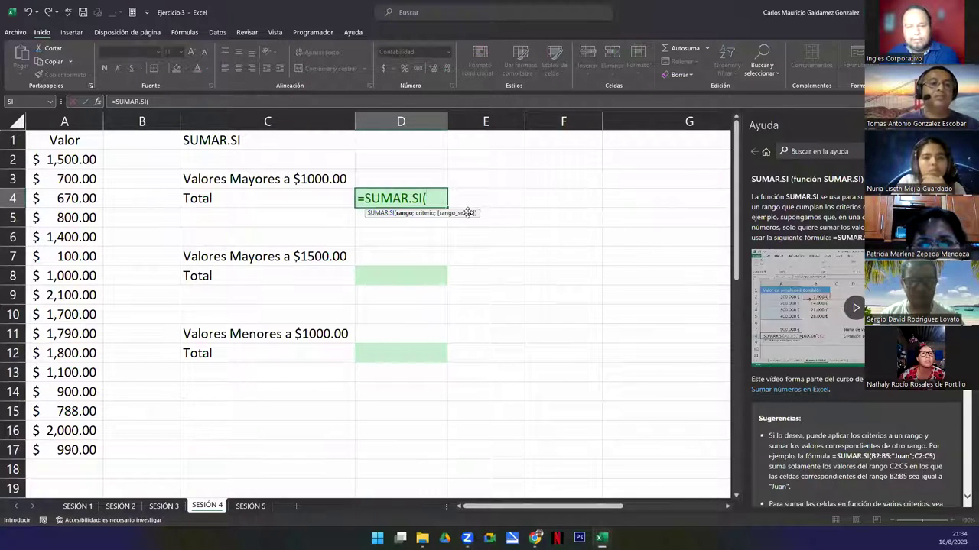
pyautogui.click(429, 200)
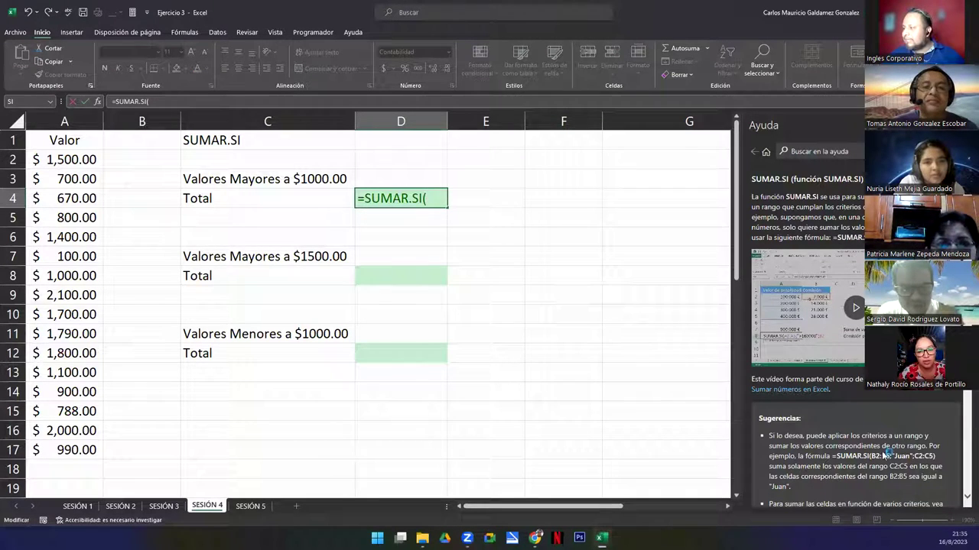
pyautogui.click(806, 306)
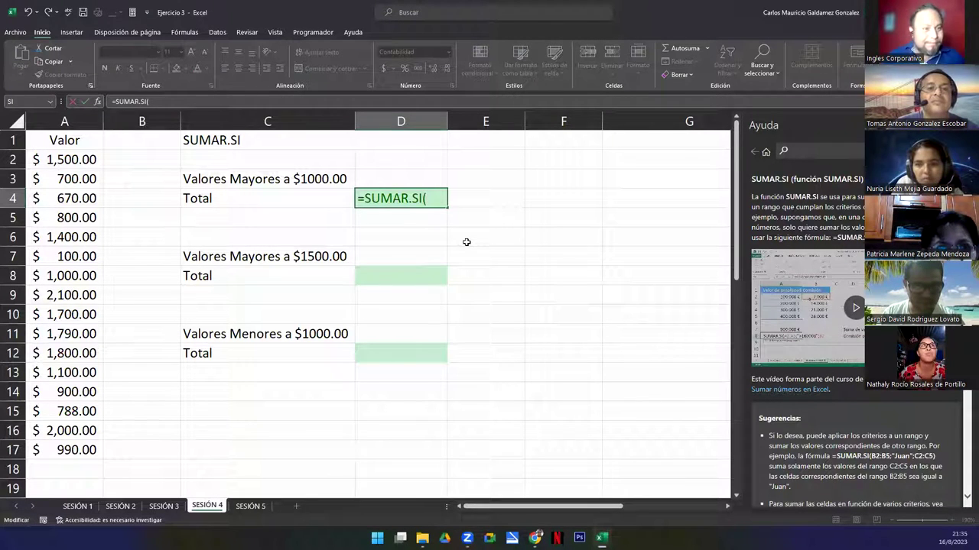
pyautogui.click(433, 200)
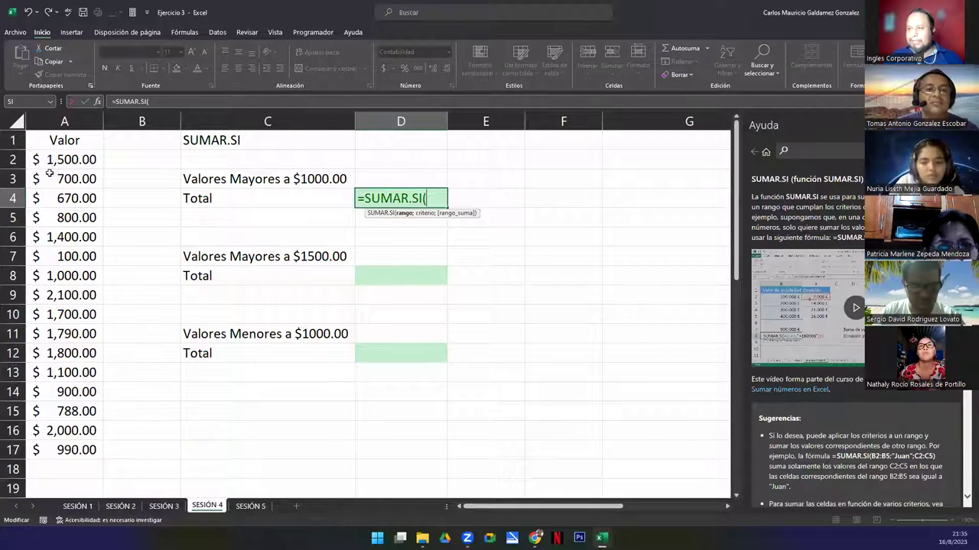
pyautogui.moveTo(49, 162); pyautogui.dragTo(64, 451)
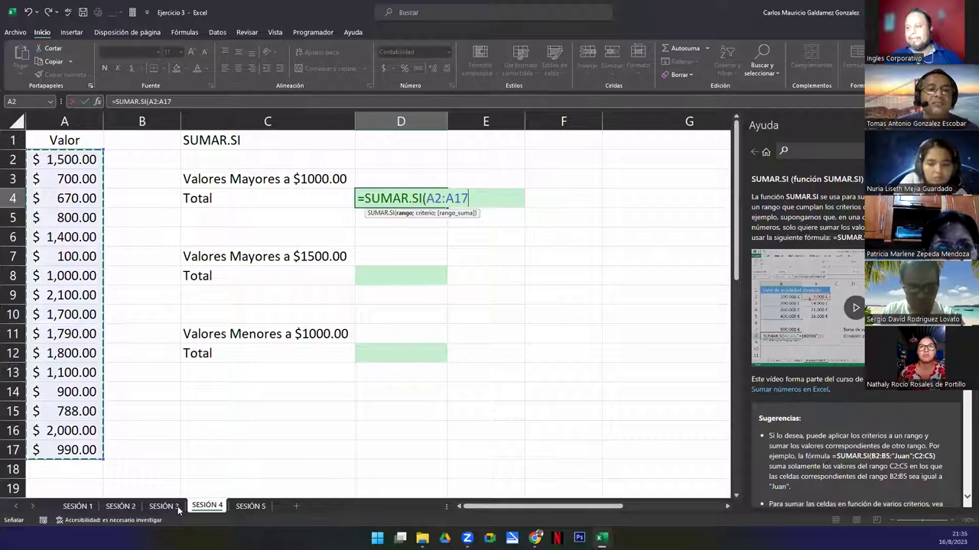
pyautogui.doubleClick(465, 196)
pyautogui.press('Escape')
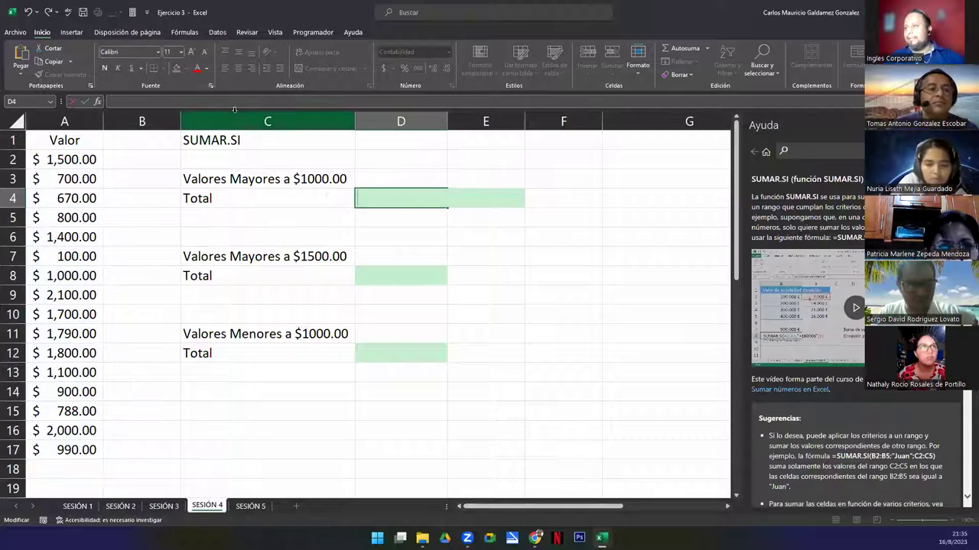
# Insert a greater-than sign into D4 from the Insertar > Símbolo dialog
pyautogui.click(67, 33)
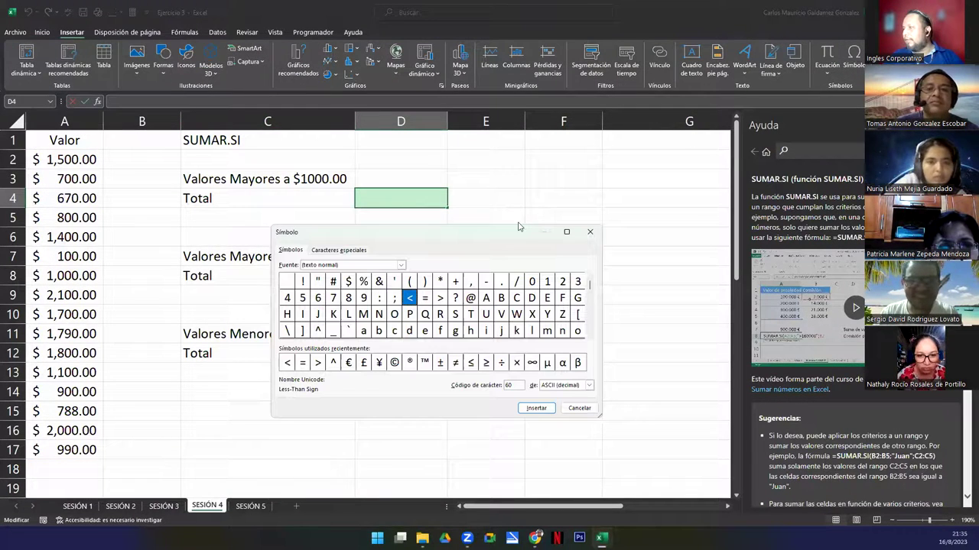
pyautogui.click(440, 301)
pyautogui.click(536, 408)
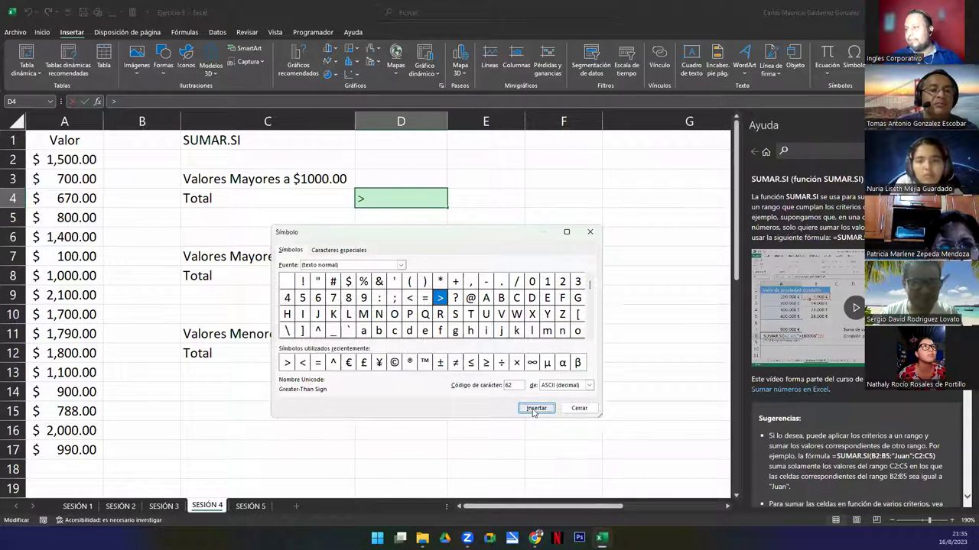
pyautogui.click(569, 409)
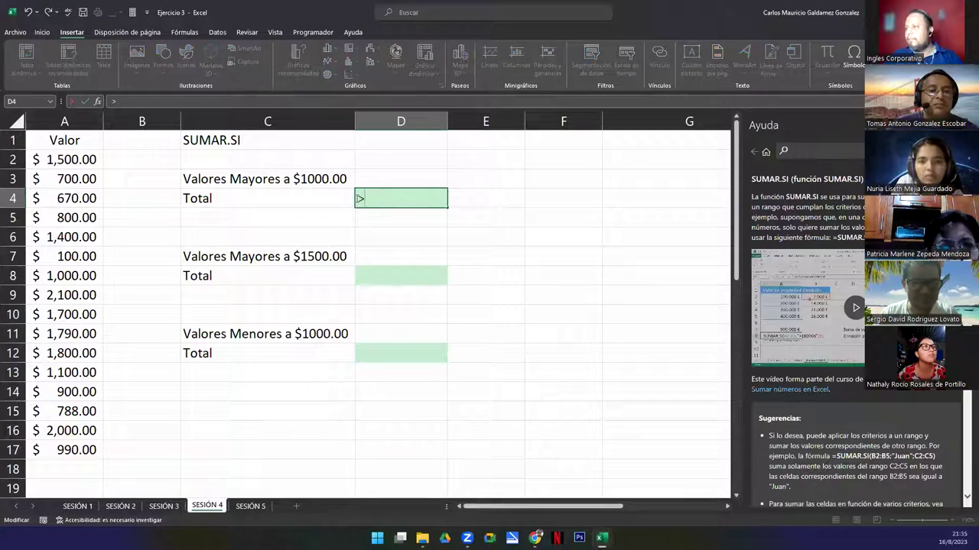
# Edit D4 and enter the formula =SUMAR.SI(A2:A17;">1000")
pyautogui.doubleClick(364, 197)
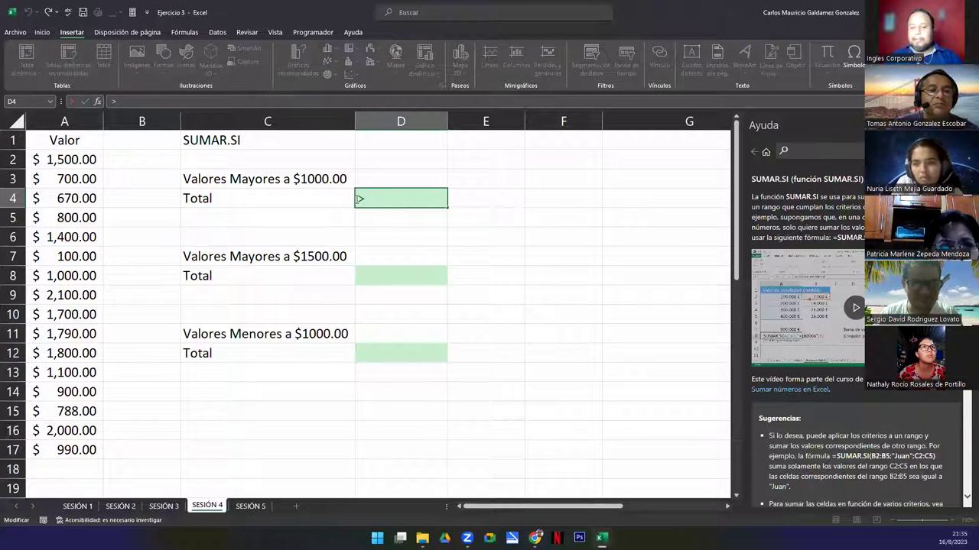
pyautogui.write('=SUMAR.SI(A2:A17')
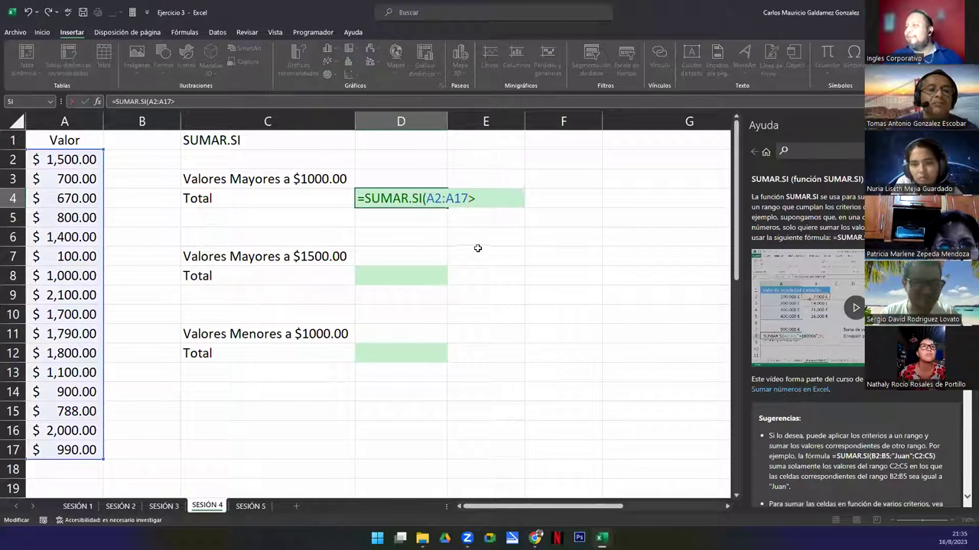
pyautogui.write(';')
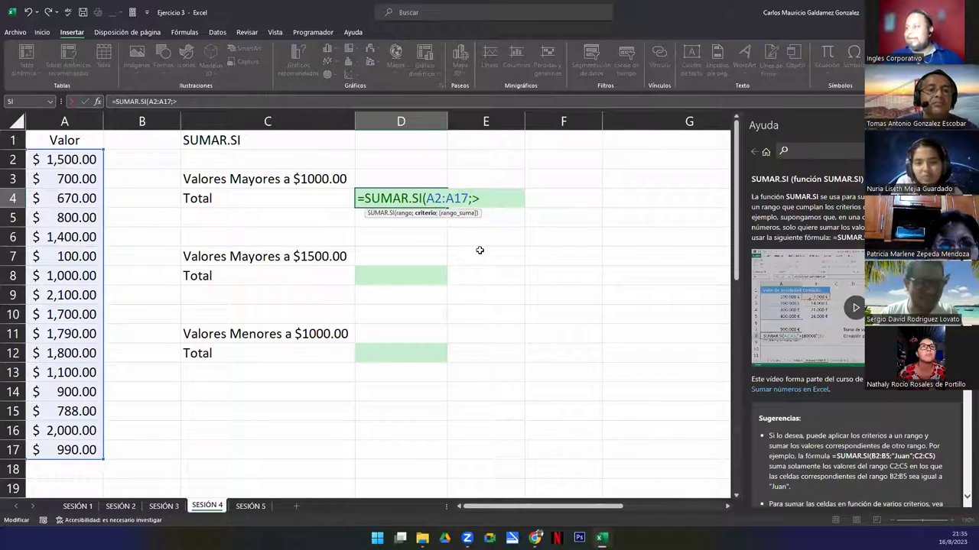
pyautogui.write('">')
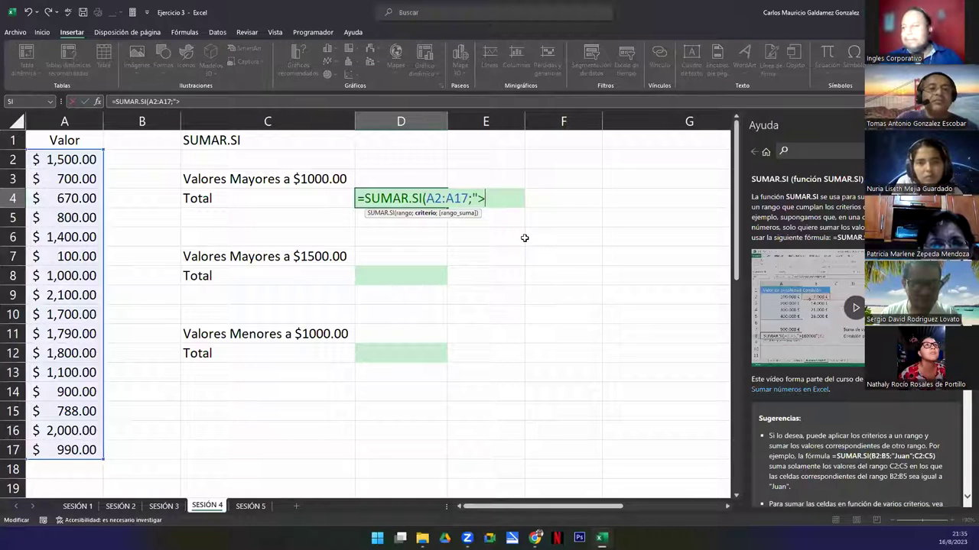
pyautogui.write('100')
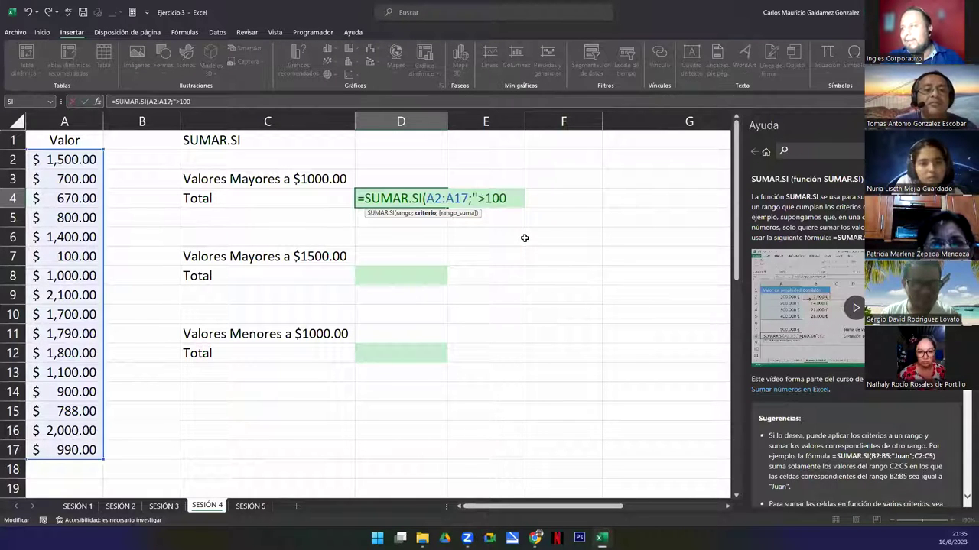
pyautogui.write('0")')
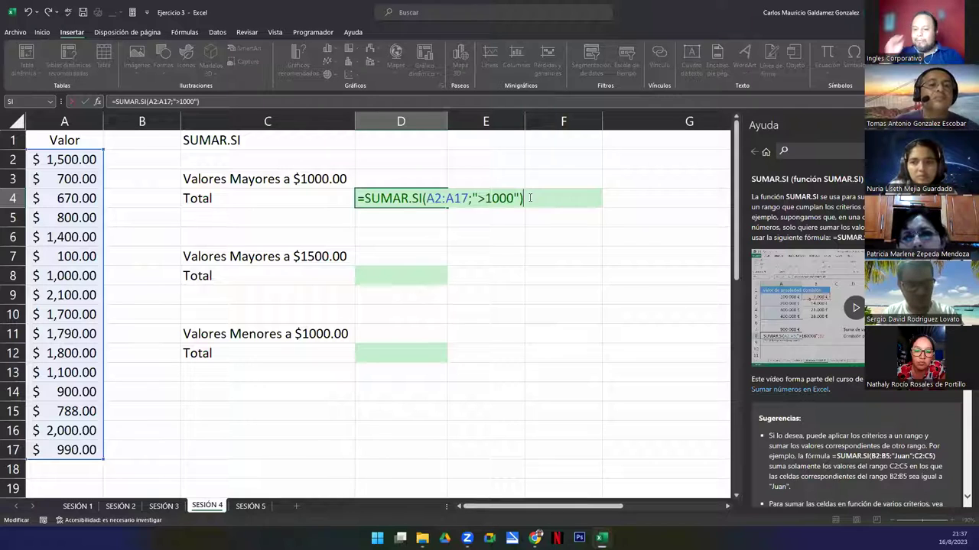
# Commit the D4 formula so it totals values above 1000 as $13,390.00
pyautogui.press('Return')
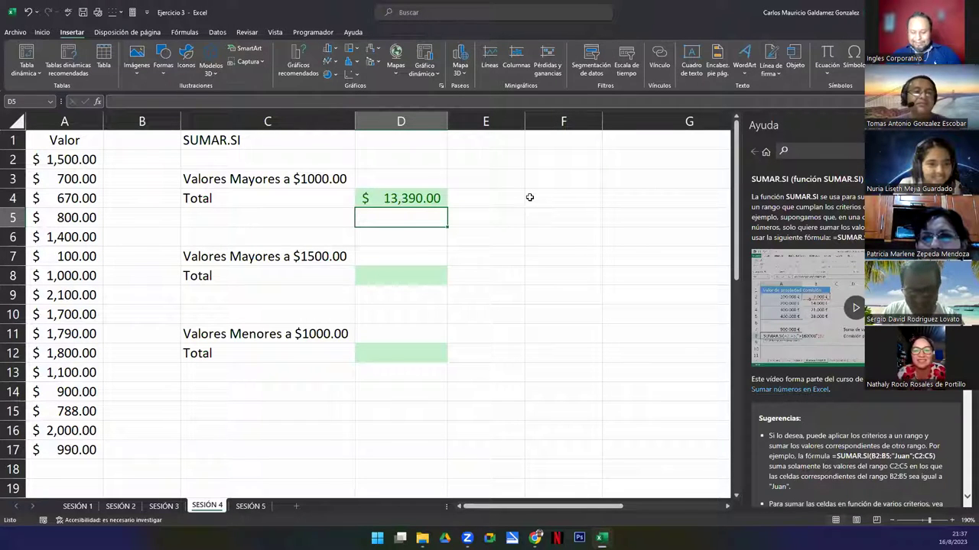
# Reopen D4's =SUMAR.SI(A2:A17;">1000") formula to review its full text
pyautogui.press('Up')
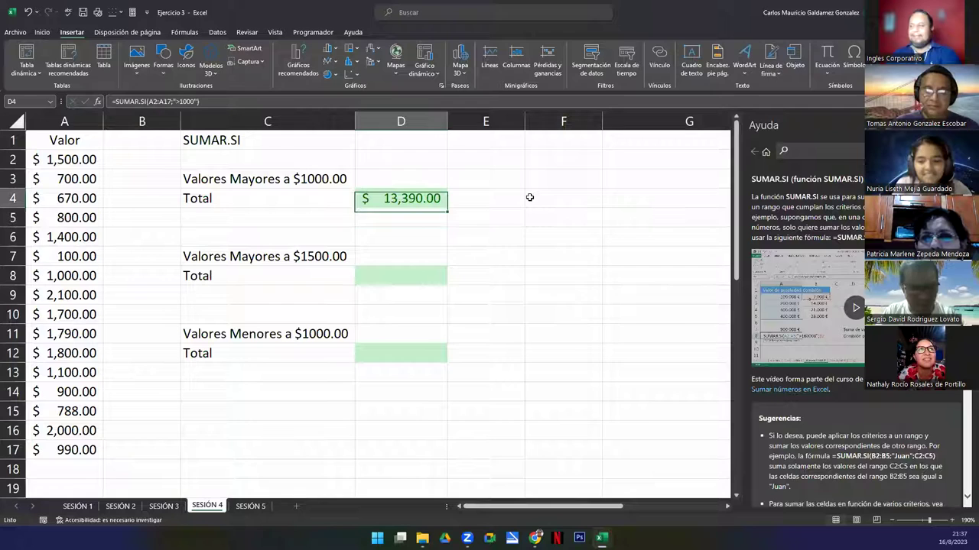
pyautogui.press('F2')
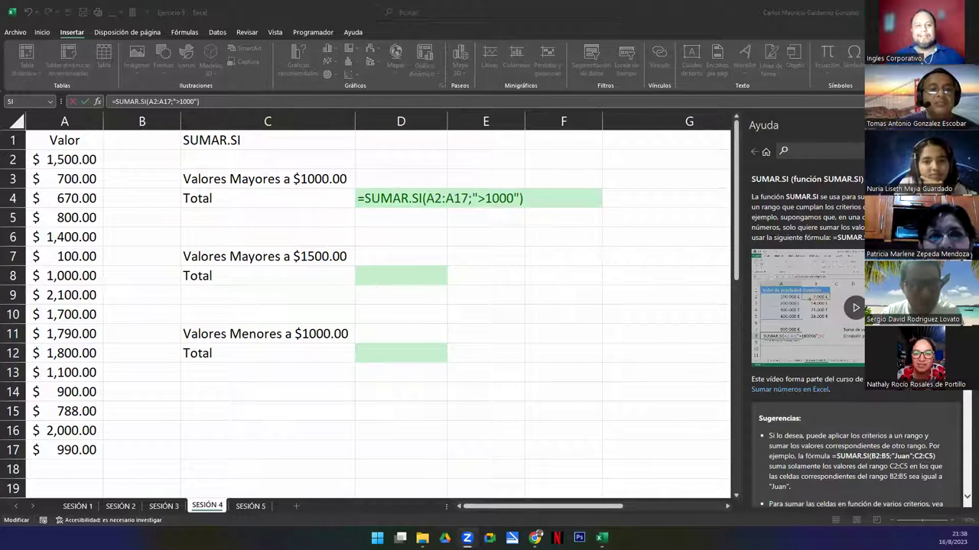
# Commit the D4 formula again so it shows $13,390.00
pyautogui.click(530, 202)
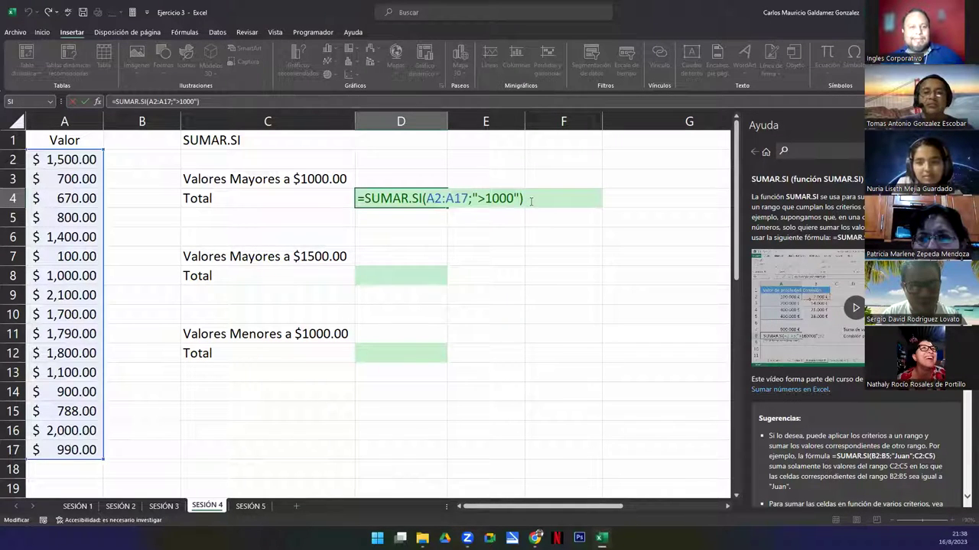
pyautogui.press('Return')
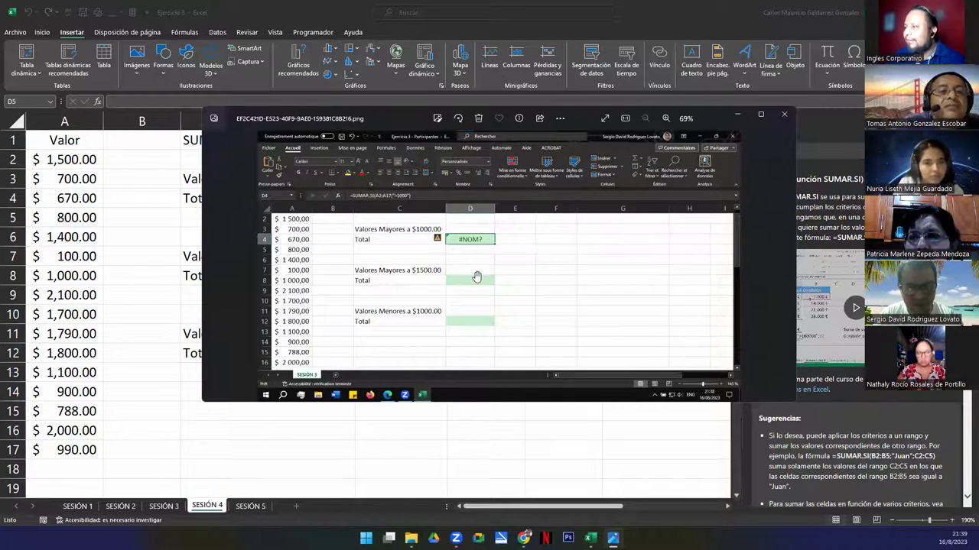
# Zoom the shared screenshot to 110% and move the Photos viewer aside
pyautogui.scroll(3, 476, 276)
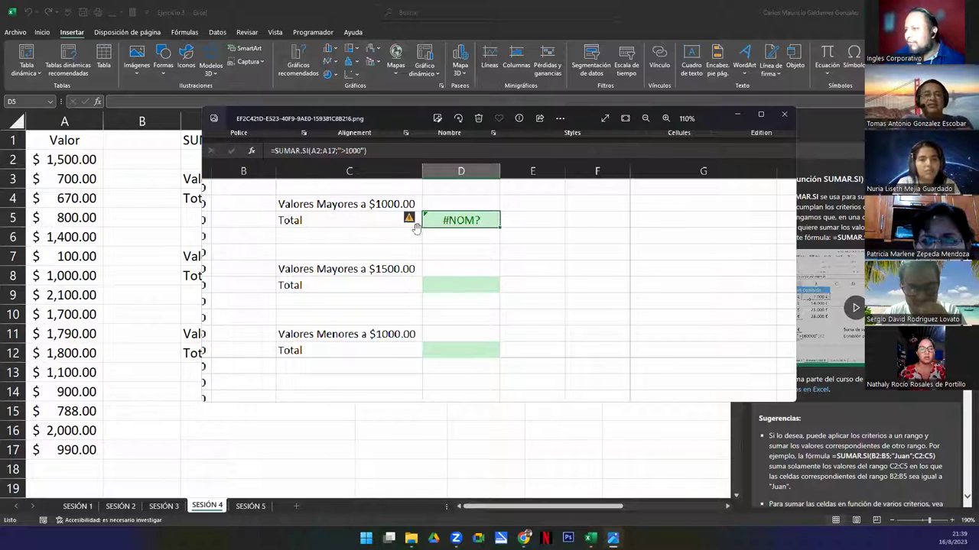
pyautogui.moveTo(359, 123); pyautogui.dragTo(394, 165)
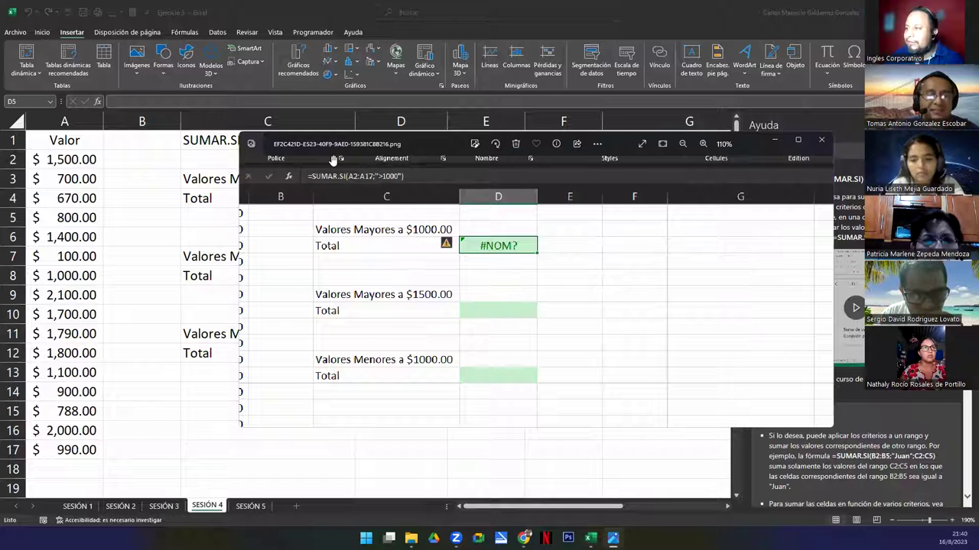
pyautogui.moveTo(334, 146); pyautogui.dragTo(543, 214)
# Open D4's SUMAR.SI formula in Excel to compare it with the screenshot
pyautogui.click(394, 198)
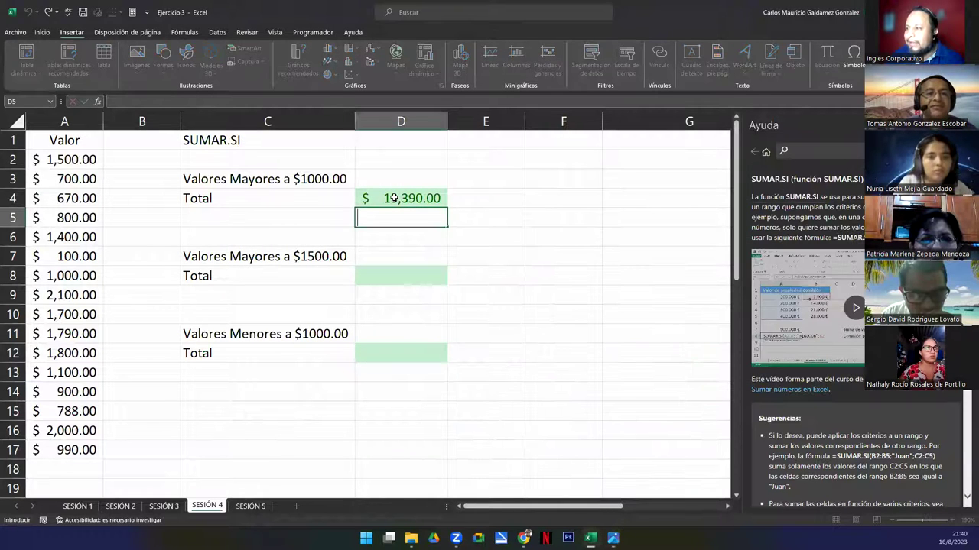
pyautogui.doubleClick(395, 198)
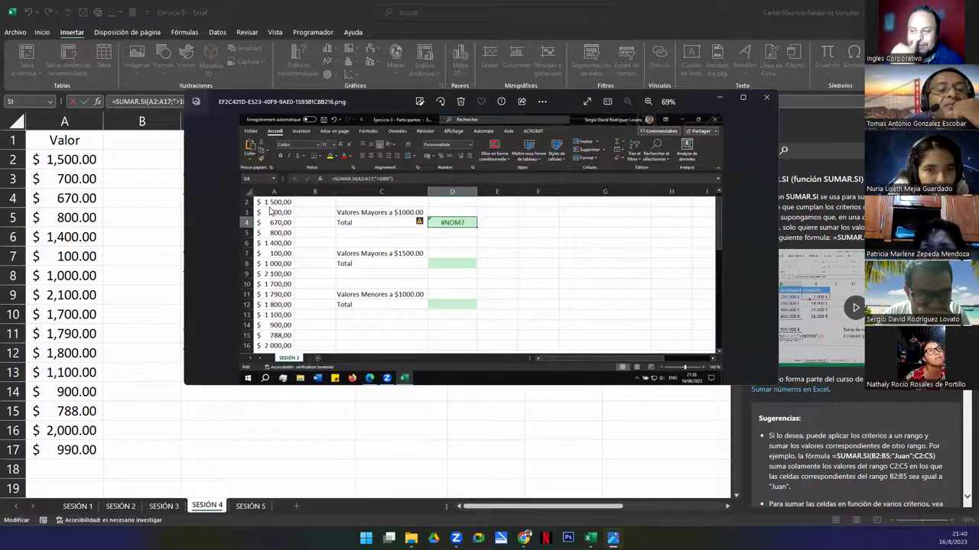
# Zoom into the shared screenshot to inspect its #NOM? error in D4
pyautogui.scroll(2, 334, 262)
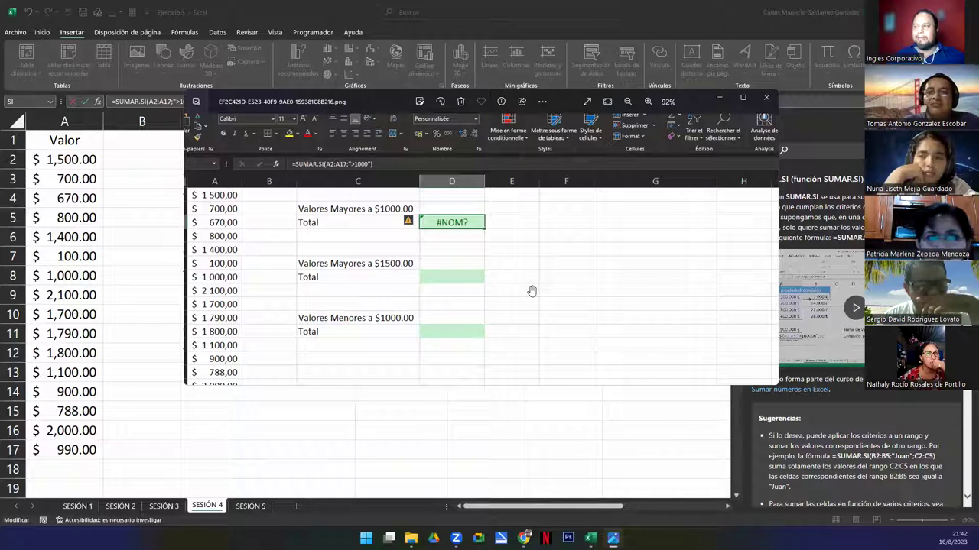
# Close the error screenshot and commit =SUMAR.SI(A2:A17;">1000") in D4
pyautogui.click(766, 98)
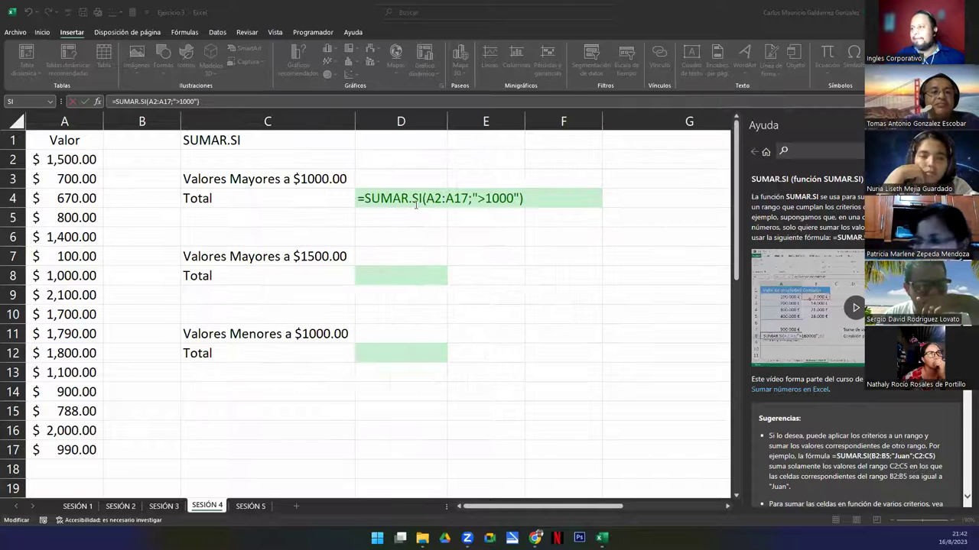
pyautogui.hotkey('ctrl', 'Return')
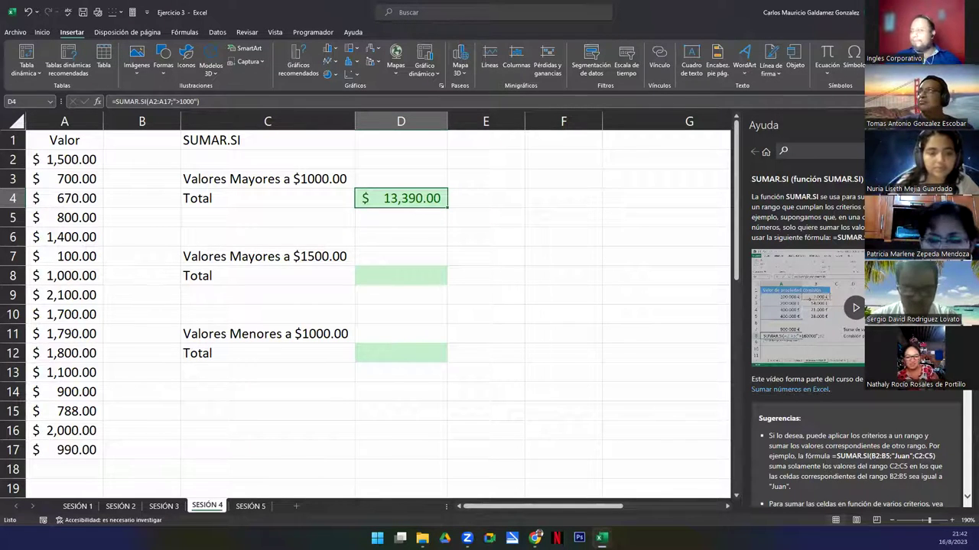
pyautogui.click(362, 278)
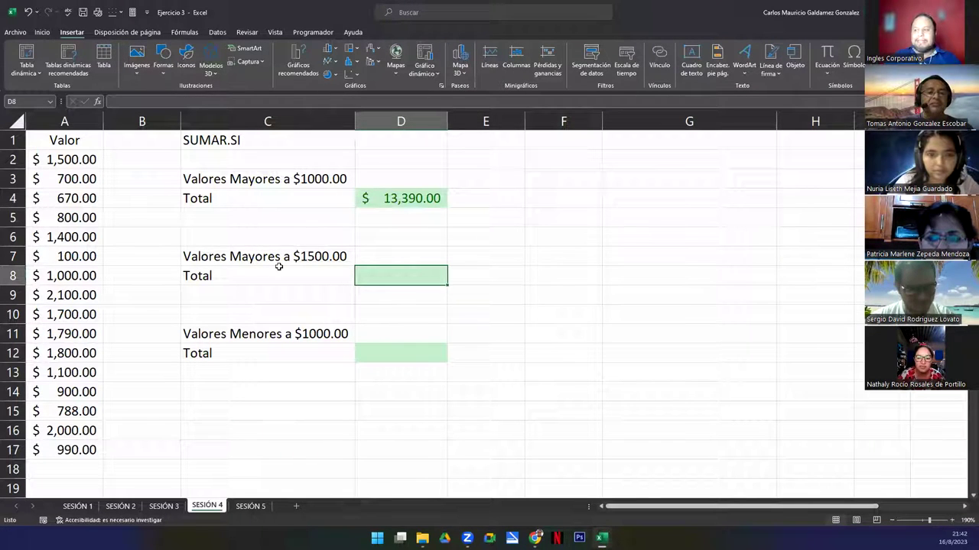
pyautogui.click(207, 258)
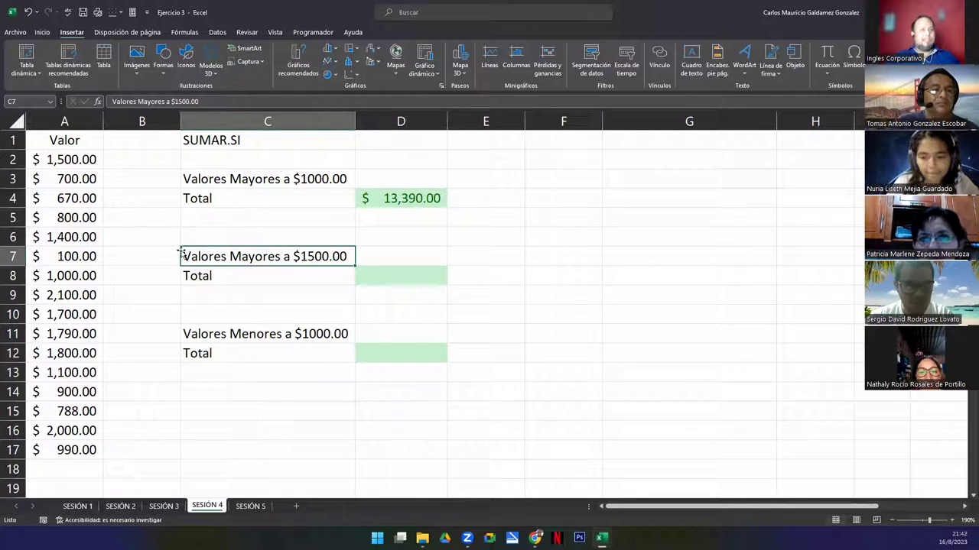
pyautogui.click(83, 166)
pyautogui.moveTo(83, 166); pyautogui.dragTo(92, 451)
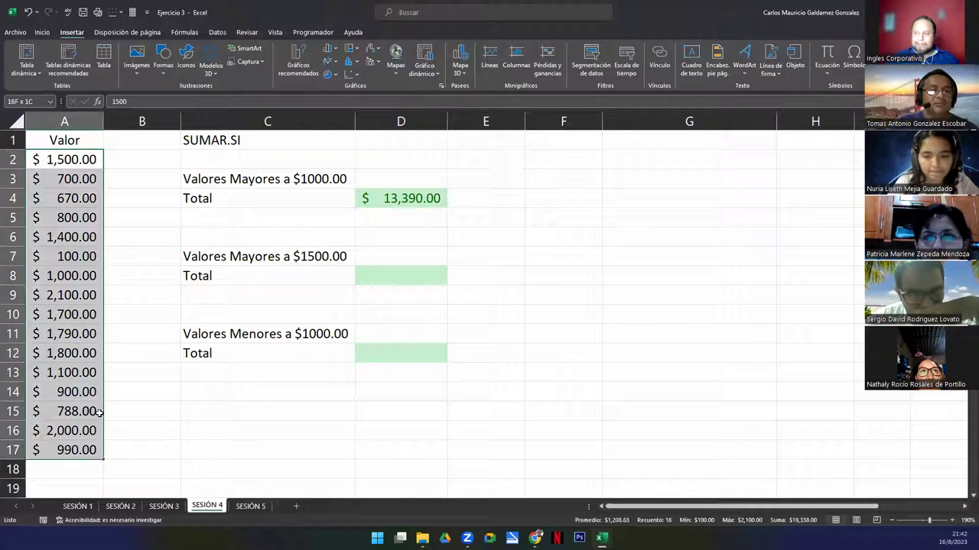
pyautogui.click(220, 260)
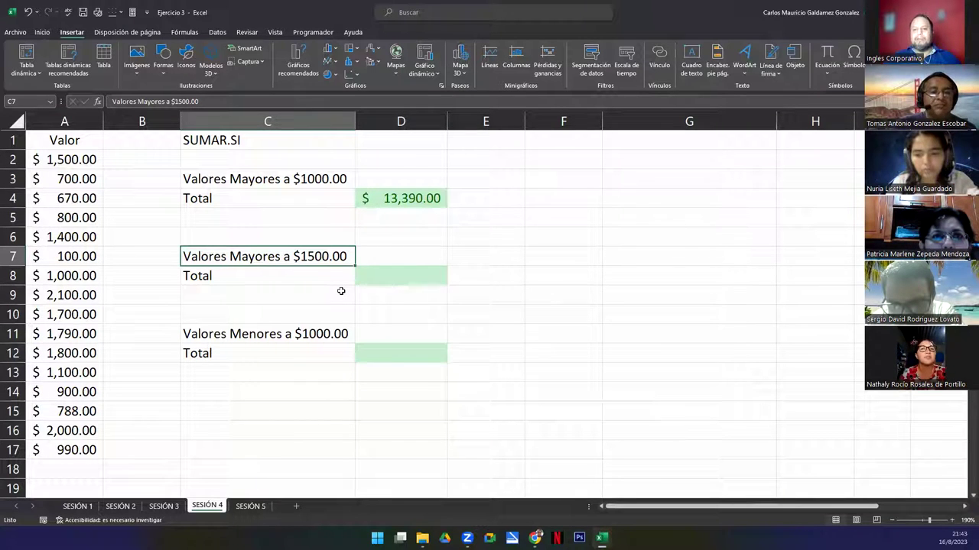
pyautogui.click(416, 276)
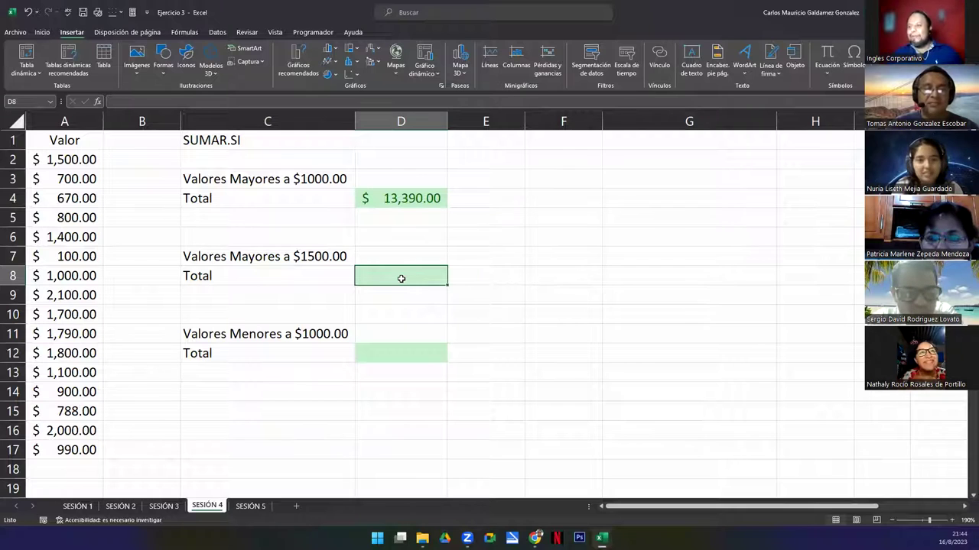
# Start a SUMAR.SI formula over A2:A17 in D8, then abandon it
pyautogui.write('=')
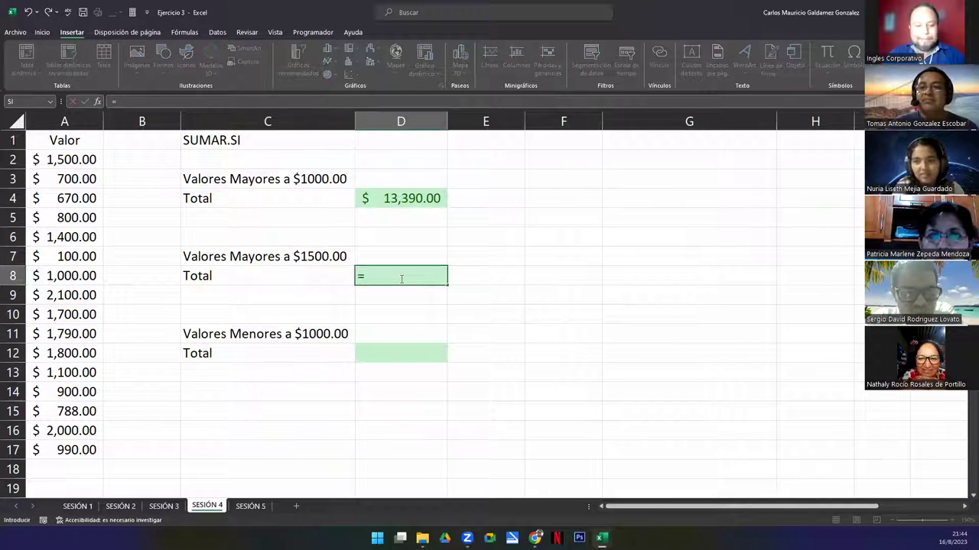
pyautogui.write('sumar.s')
pyautogui.press('Tab')
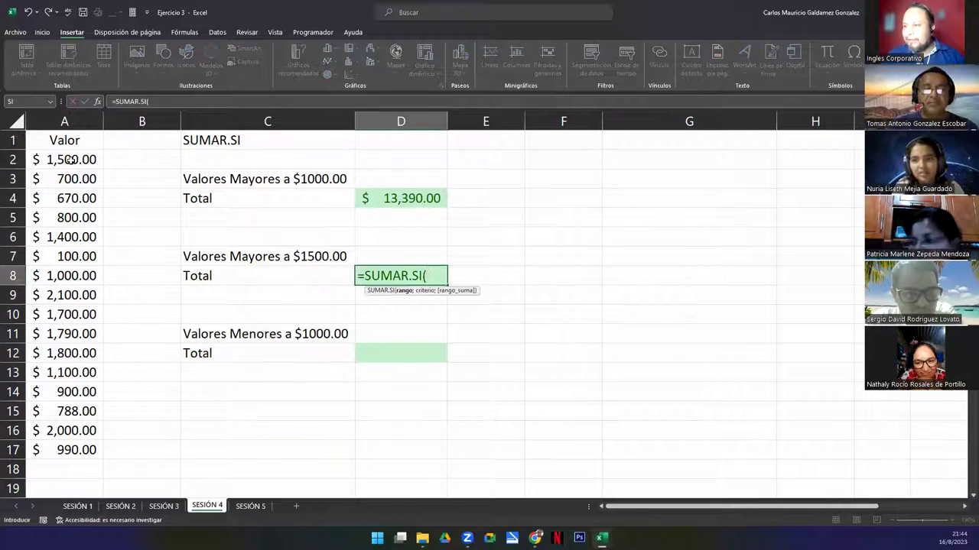
pyautogui.moveTo(69, 160); pyautogui.dragTo(68, 445)
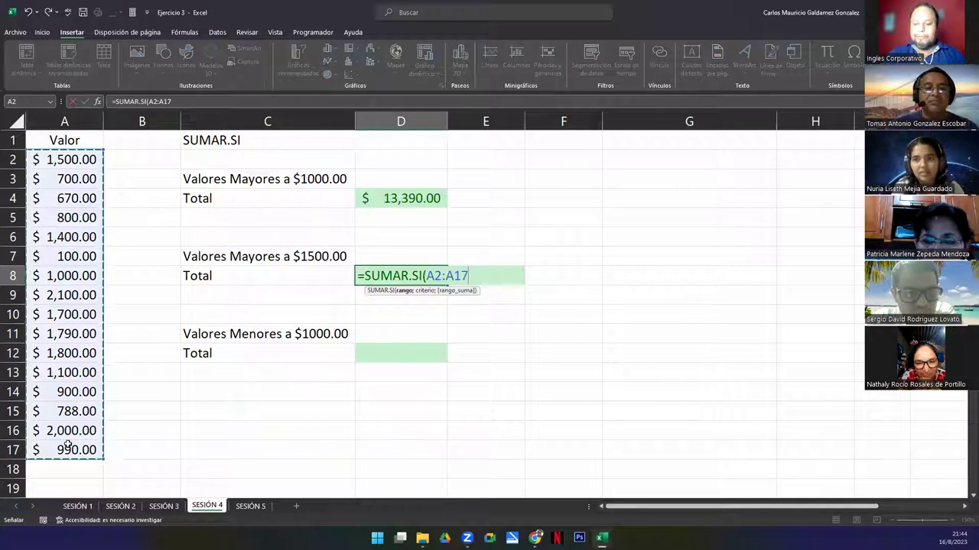
pyautogui.write(';')
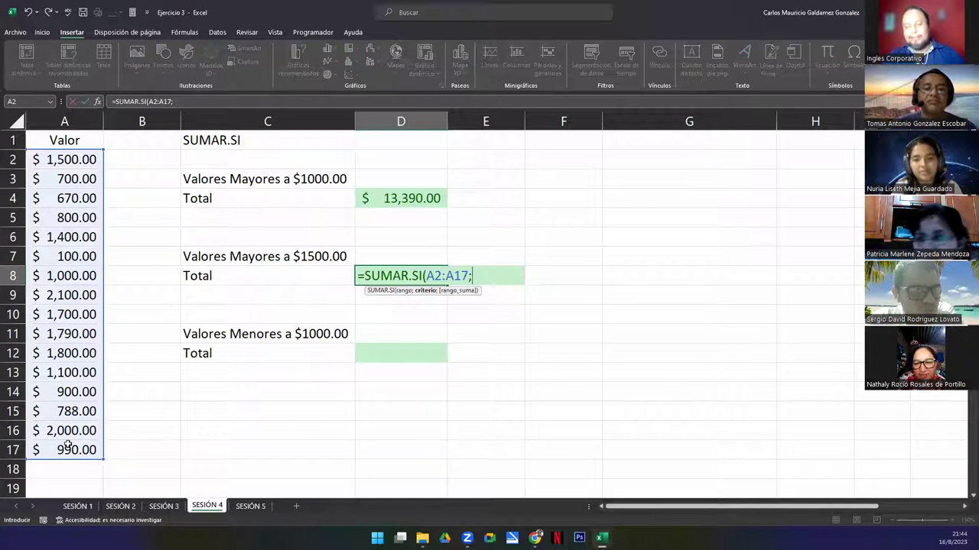
pyautogui.press('Escape')
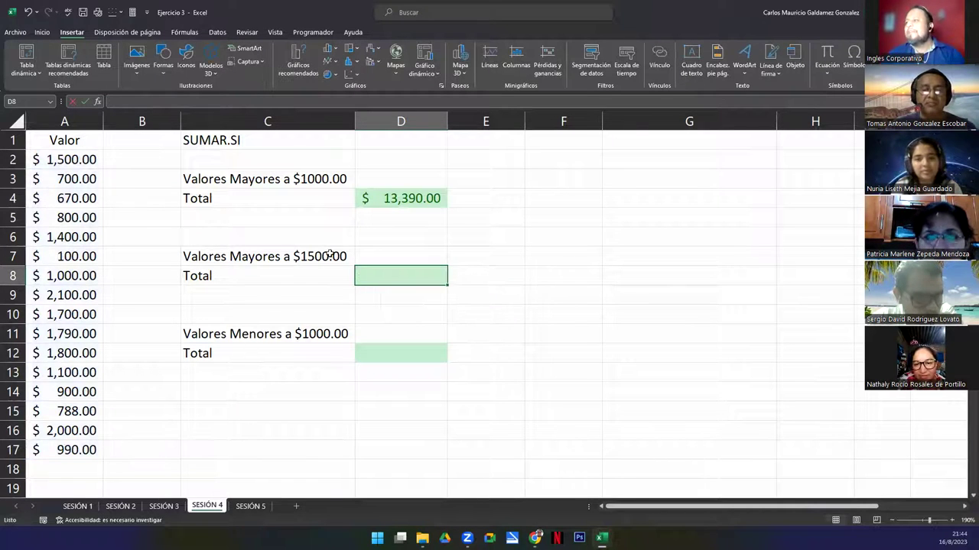
# Copy D4's SUMAR.SI formula into D8 and change its criterion from ">1000" to ">1500"
pyautogui.click(367, 198)
pyautogui.doubleClick(359, 198)
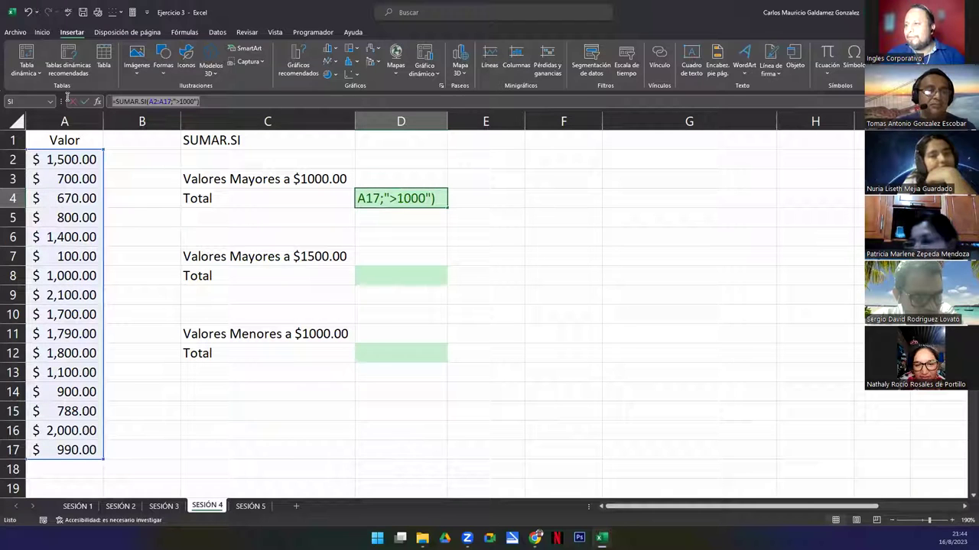
pyautogui.click(383, 282)
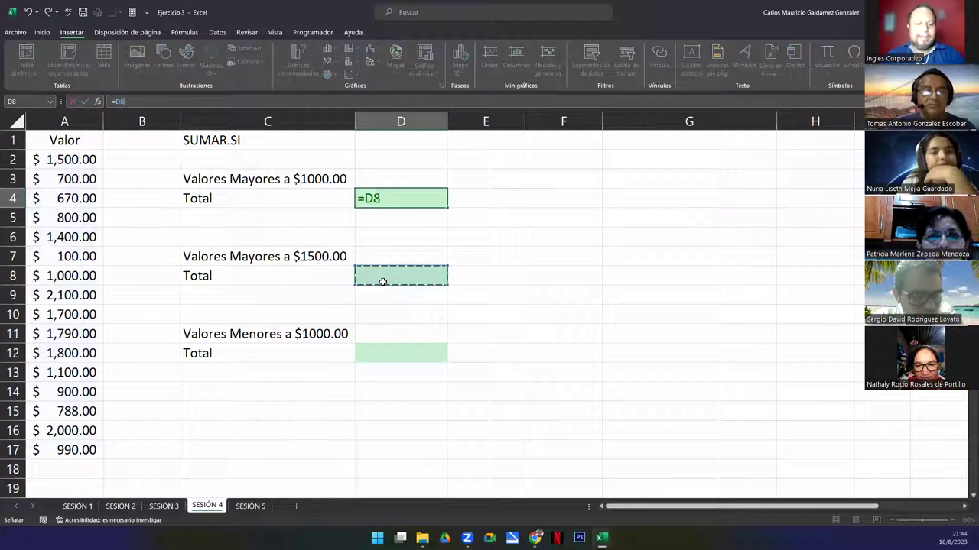
pyautogui.press('Escape')
pyautogui.click(382, 281)
pyautogui.write('=SUMAR.SI(A2:A17;">1000")')
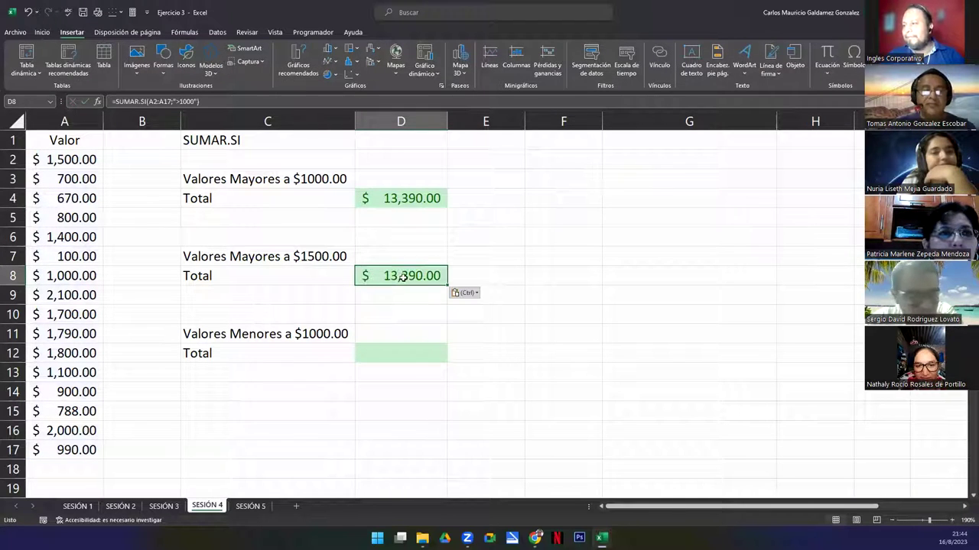
pyautogui.doubleClick(401, 276)
pyautogui.click(486, 276)
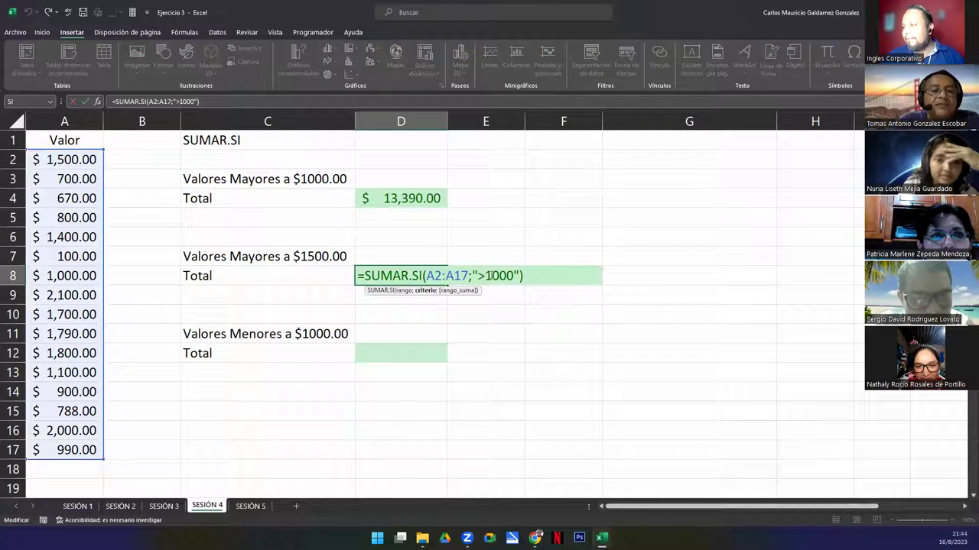
pyautogui.press('Delete')
pyautogui.write('5')
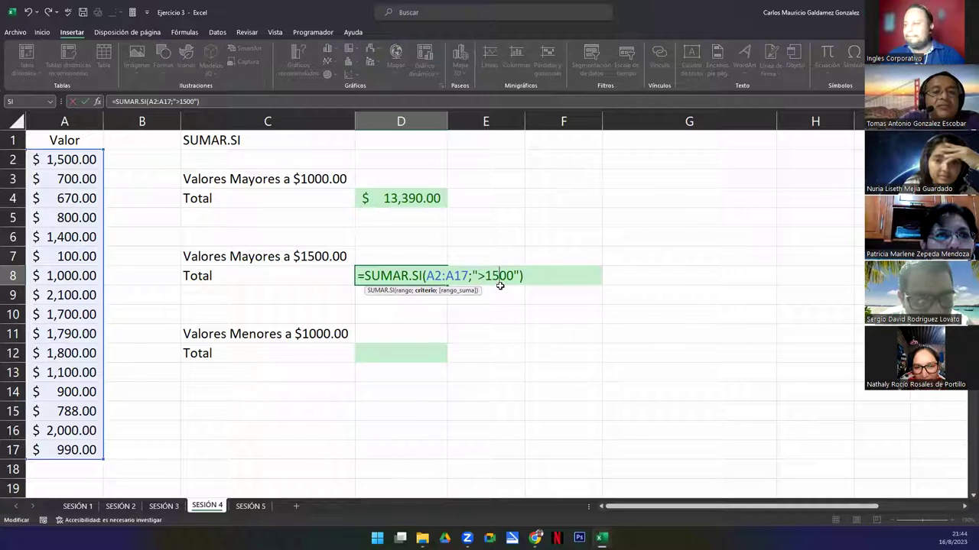
pyautogui.press('Return')
pyautogui.click(395, 276)
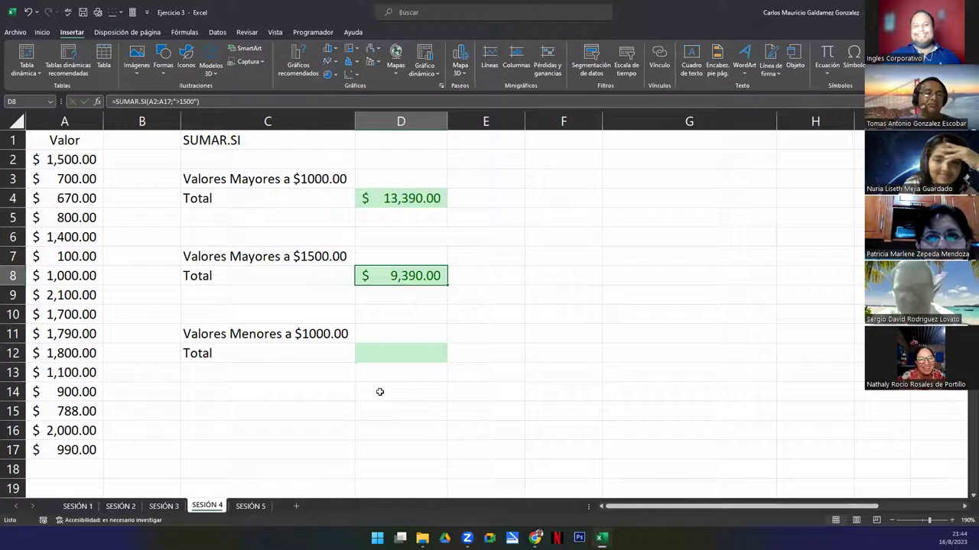
pyautogui.click(381, 350)
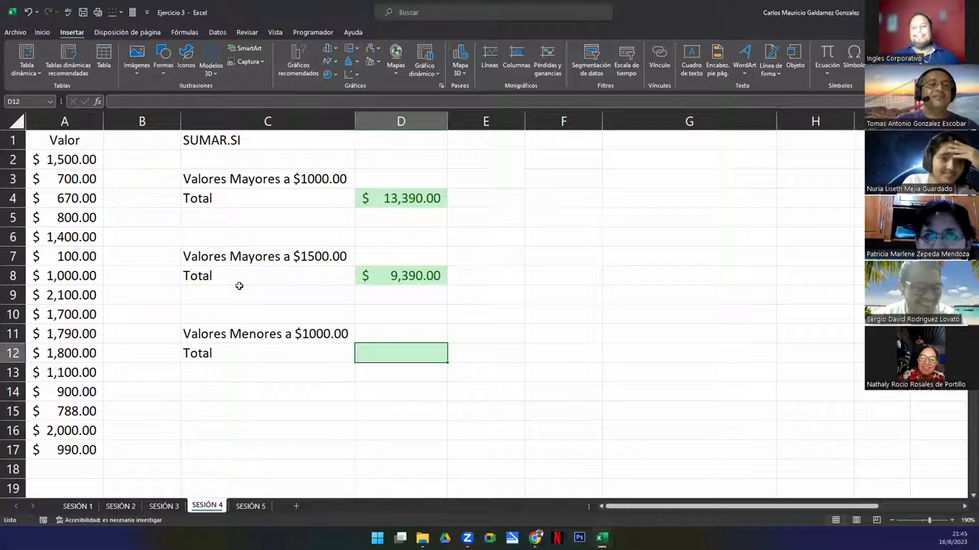
pyautogui.click(239, 288)
pyautogui.click(242, 279)
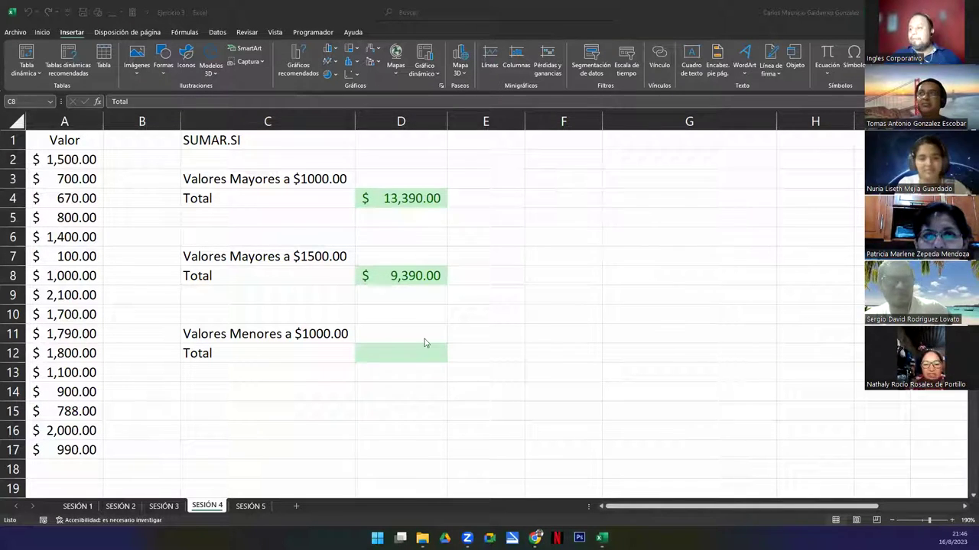
pyautogui.click(375, 355)
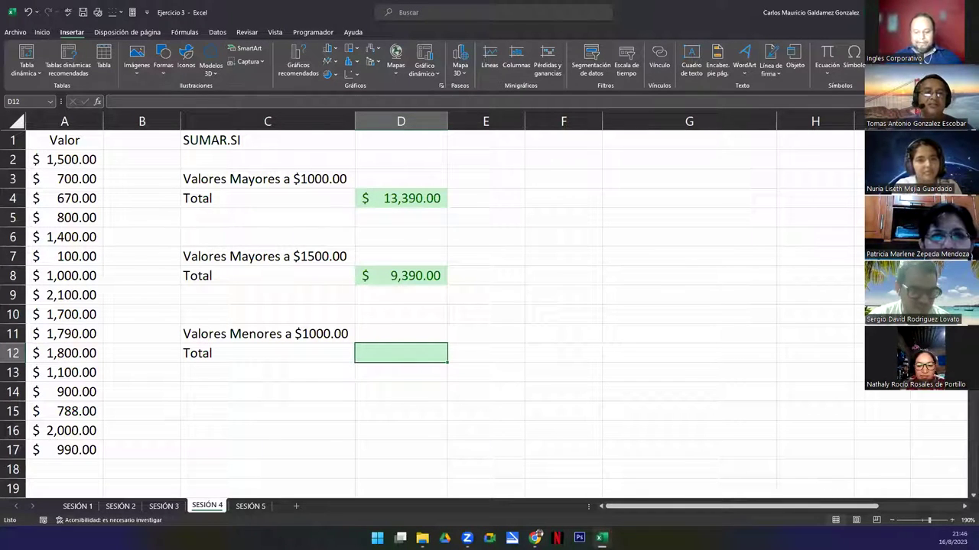
# Enter =SUMAR.SI(A2:A17;"<1000") in D12, adding the missing quotes after the formula error
pyautogui.write('=')
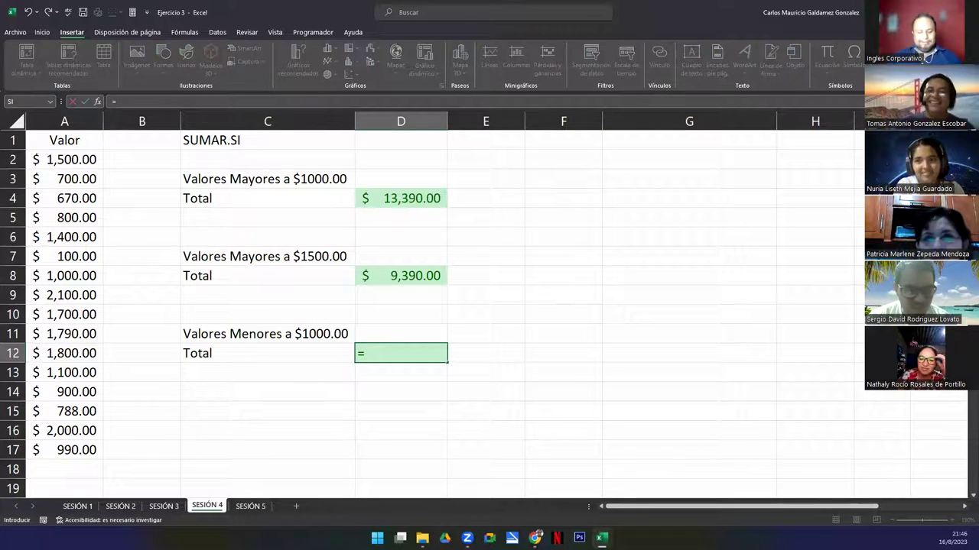
pyautogui.write('sumar.si')
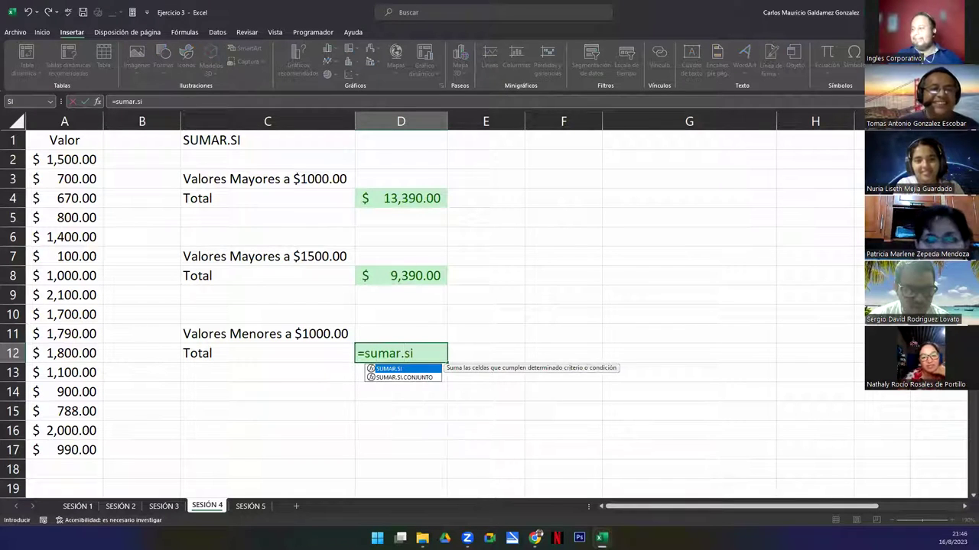
pyautogui.press('Tab')
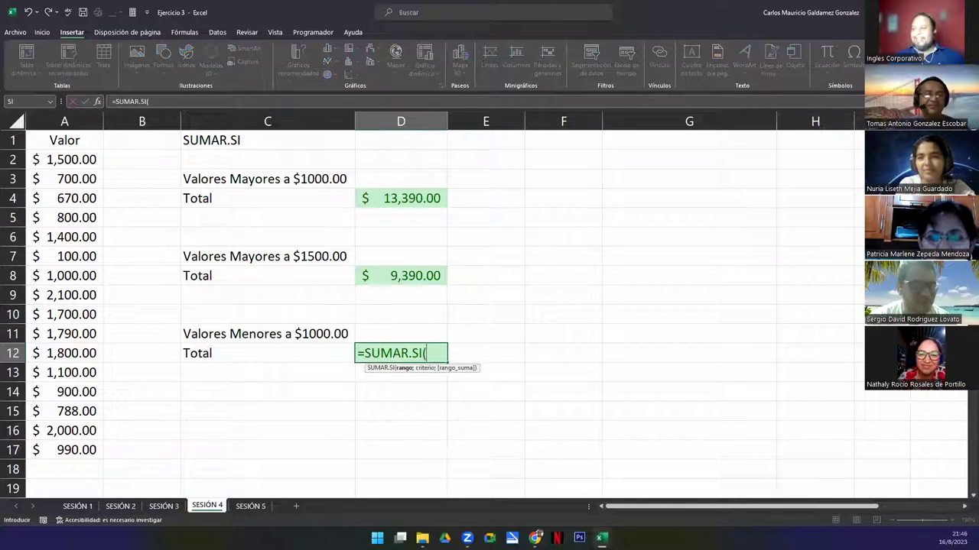
pyautogui.moveTo(82, 166); pyautogui.dragTo(53, 453)
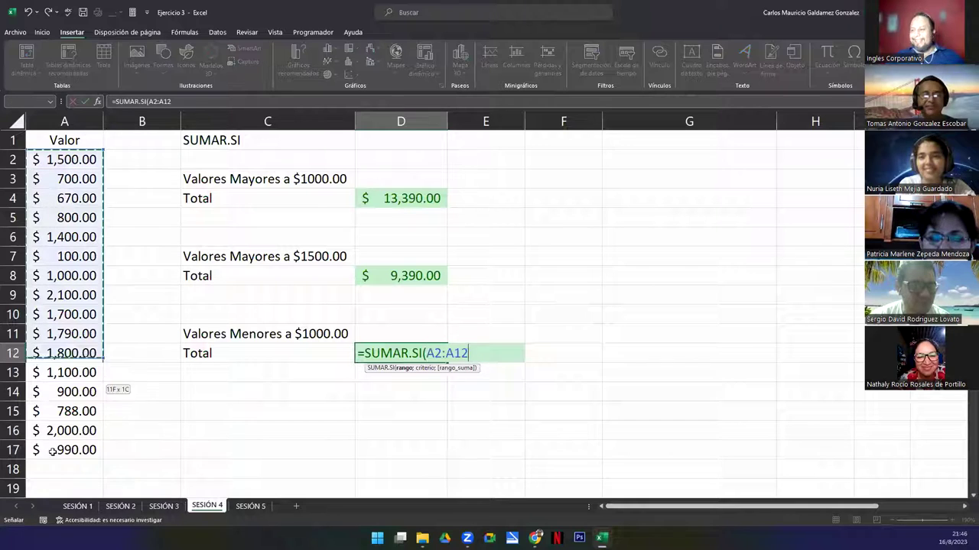
pyautogui.write(';')
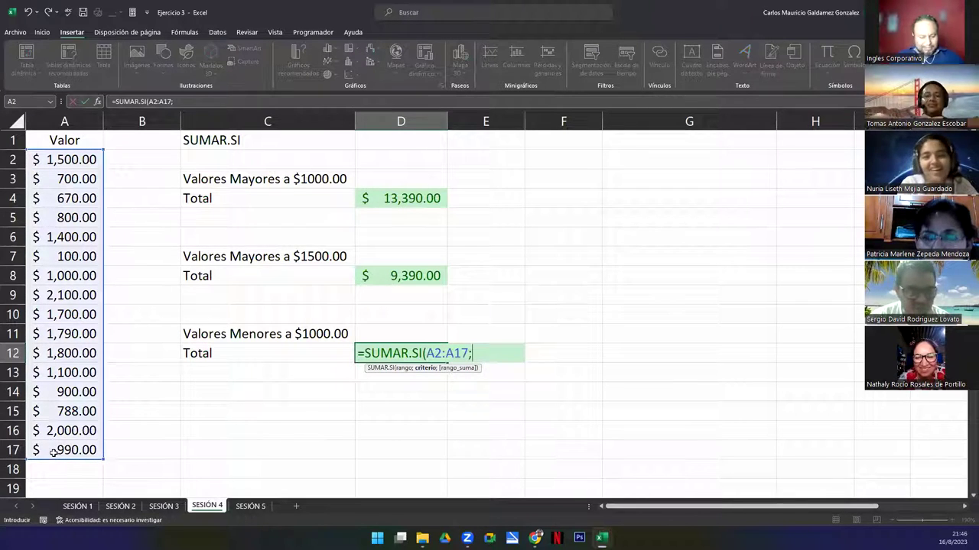
pyautogui.write('<100')
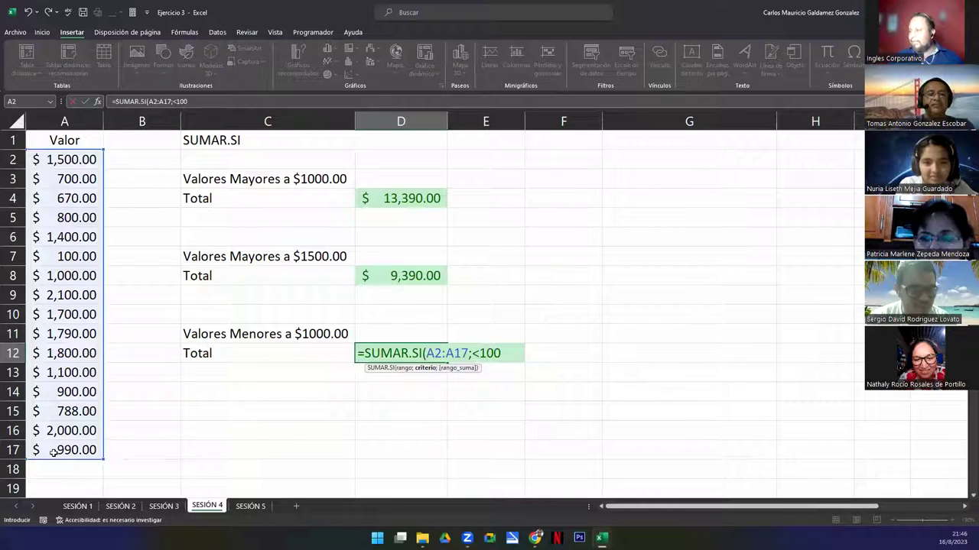
pyautogui.write(')')
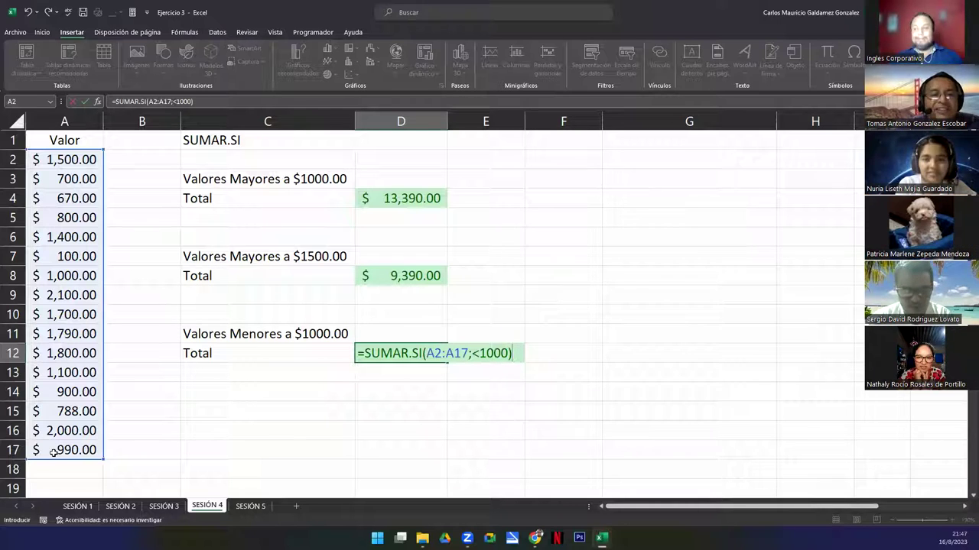
pyautogui.press('Return')
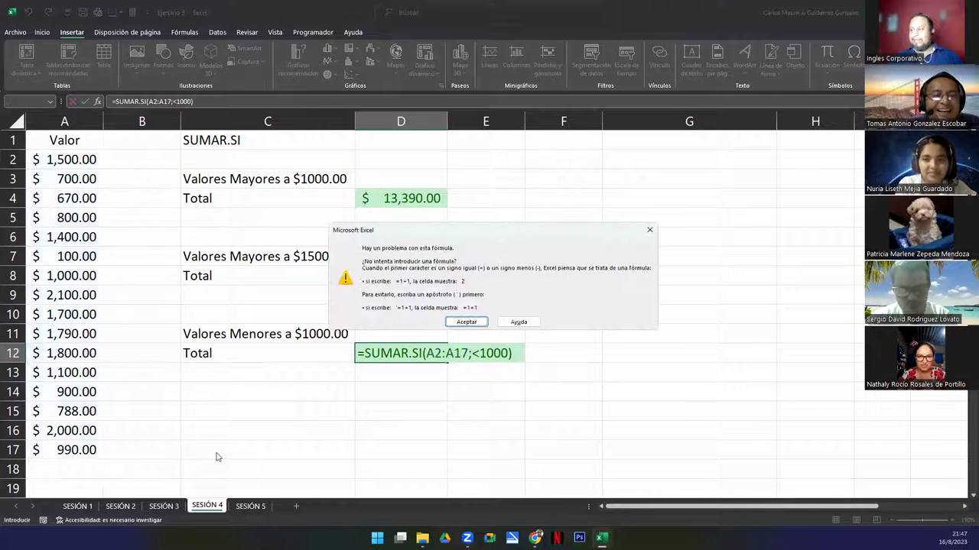
pyautogui.press('Return')
pyautogui.write('"')
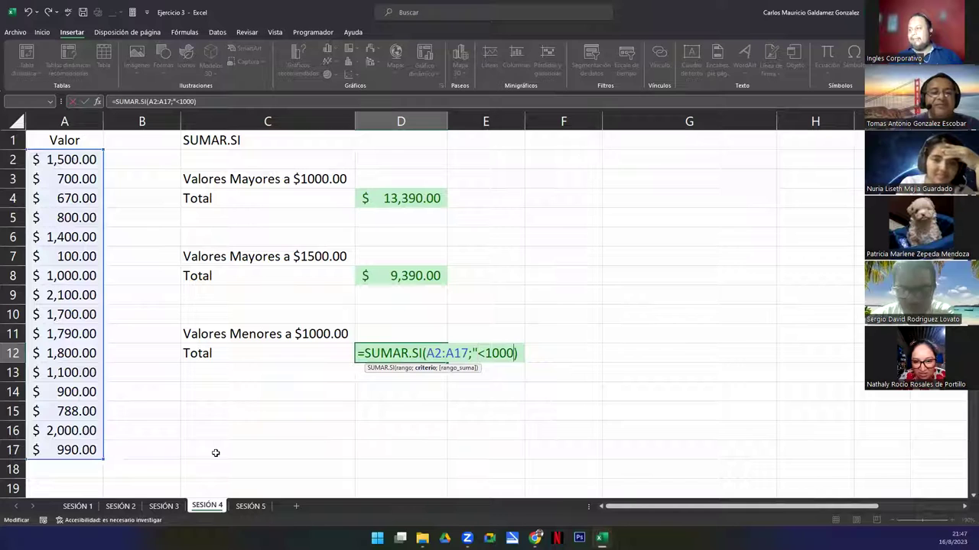
pyautogui.write('"')
pyautogui.press('Return')
pyautogui.press('Up')
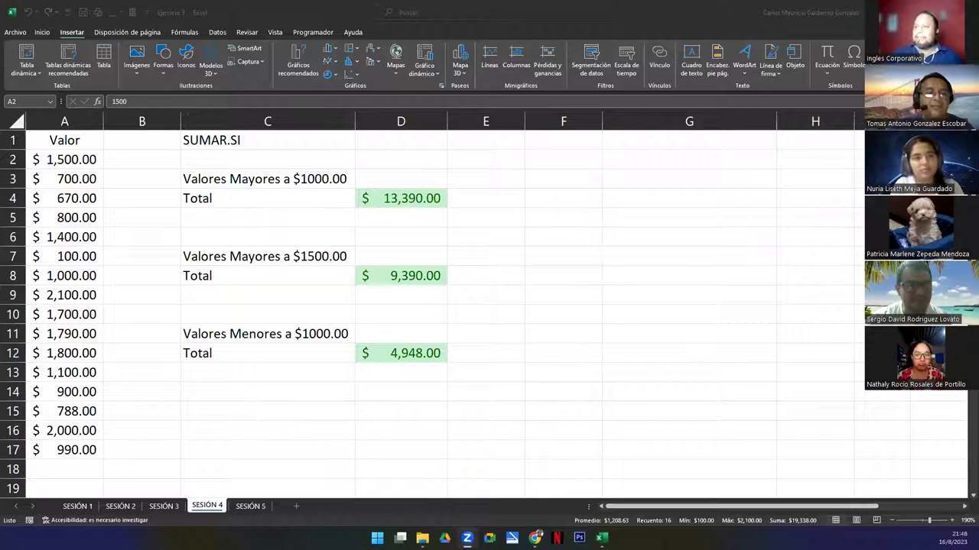
# Browse the Excel Options pages: General, Formulas, Data, Proofing, Save, Language and Accessibility
pyautogui.click(15, 32)
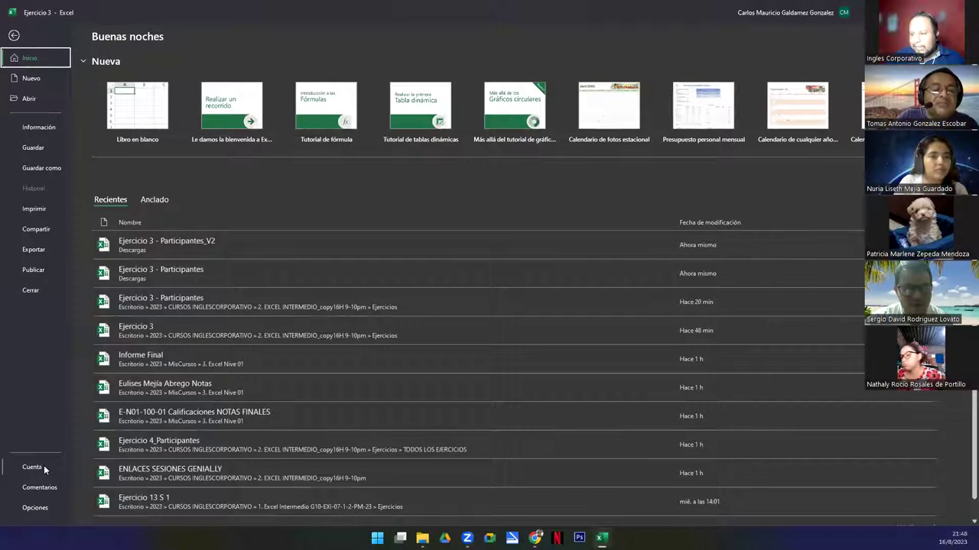
pyautogui.click(45, 506)
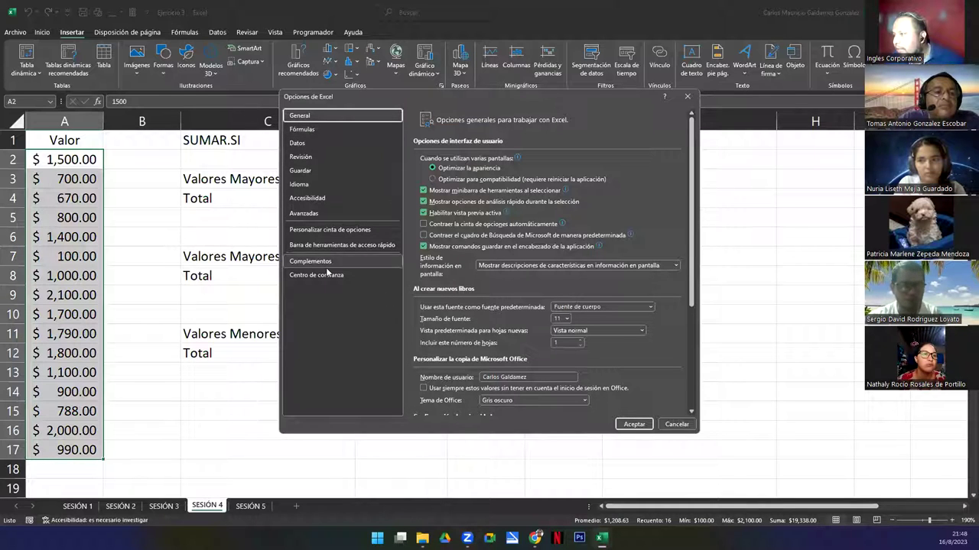
pyautogui.click(303, 214)
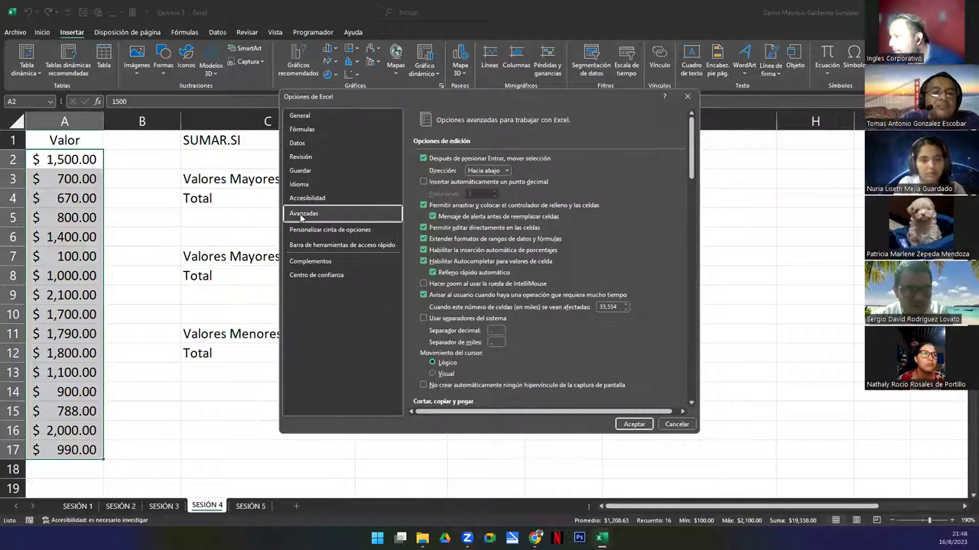
pyautogui.click(299, 115)
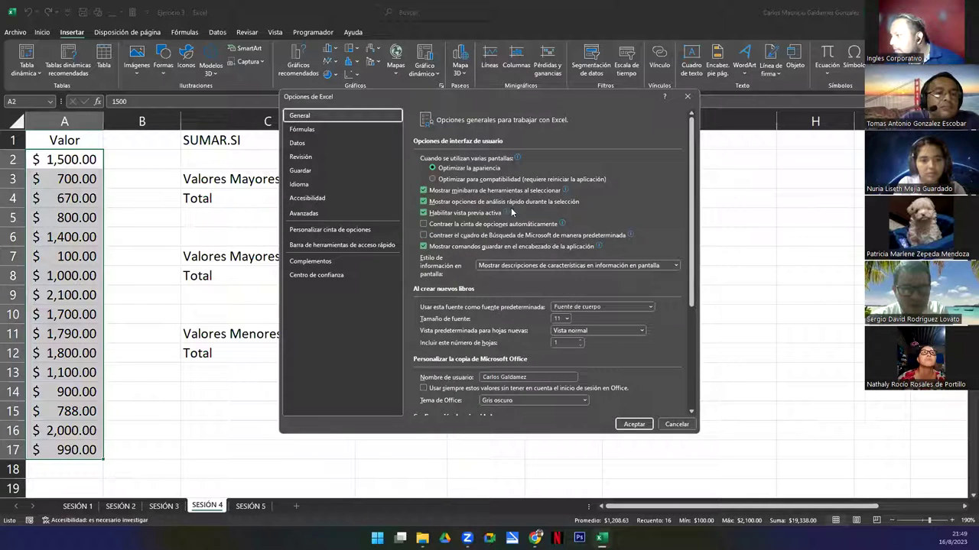
pyautogui.scroll(-3, 548, 332)
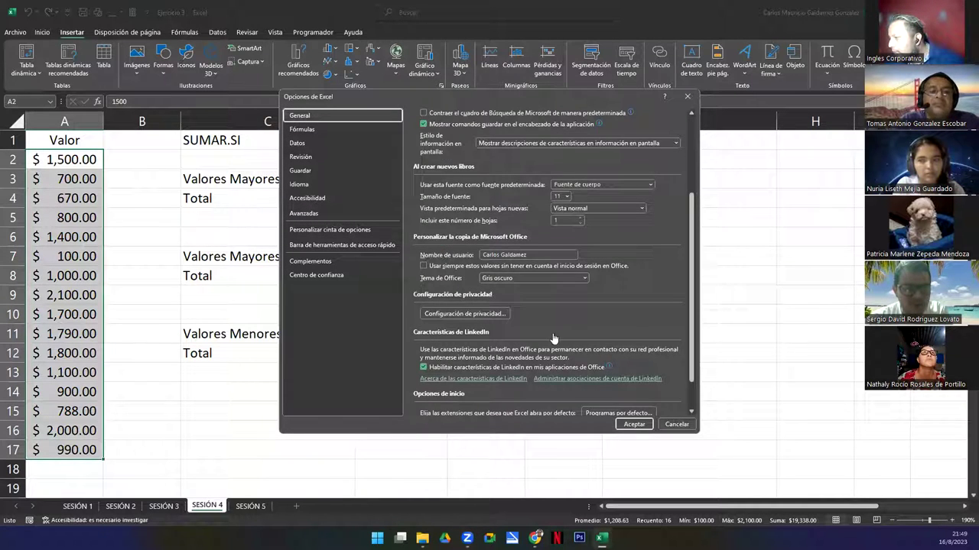
pyautogui.scroll(-2, 548, 332)
pyautogui.click(313, 132)
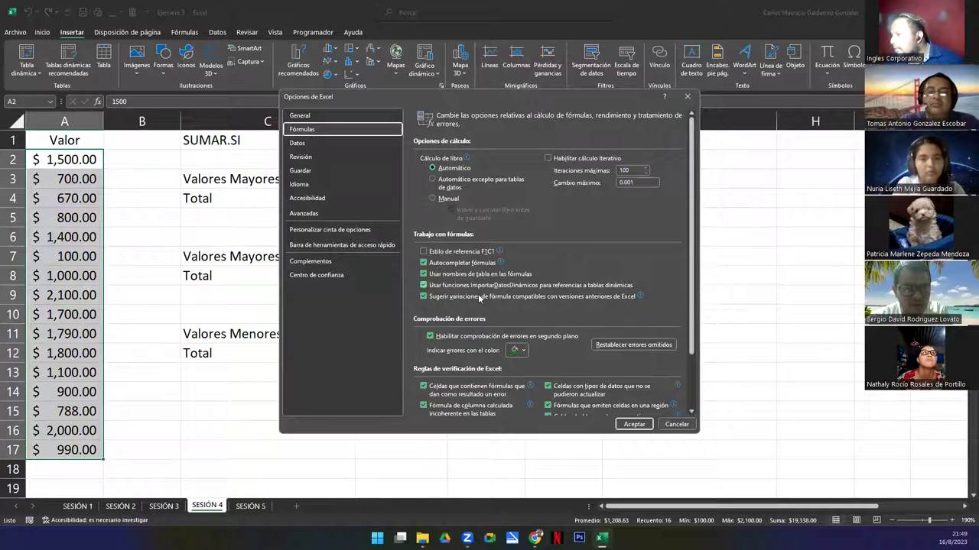
pyautogui.scroll(-3, 584, 250)
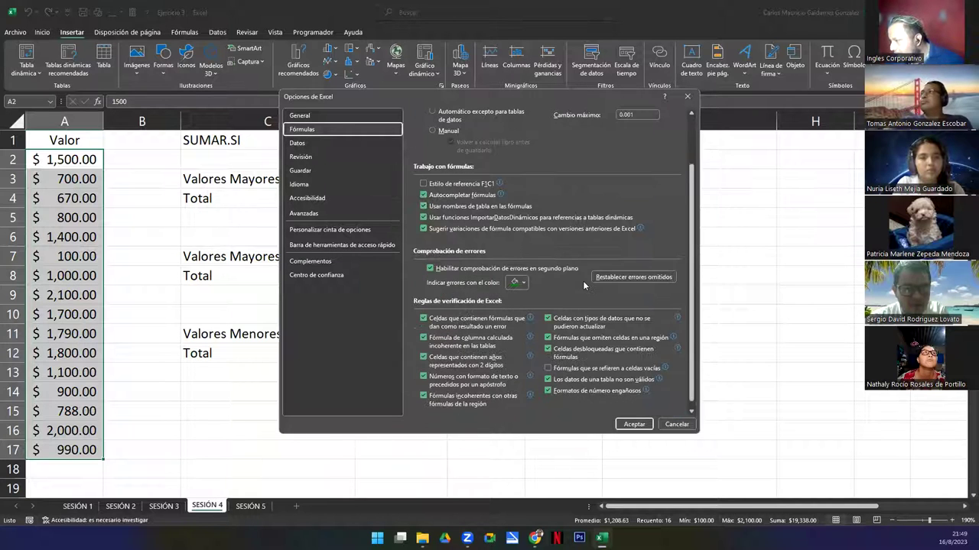
pyautogui.click(300, 144)
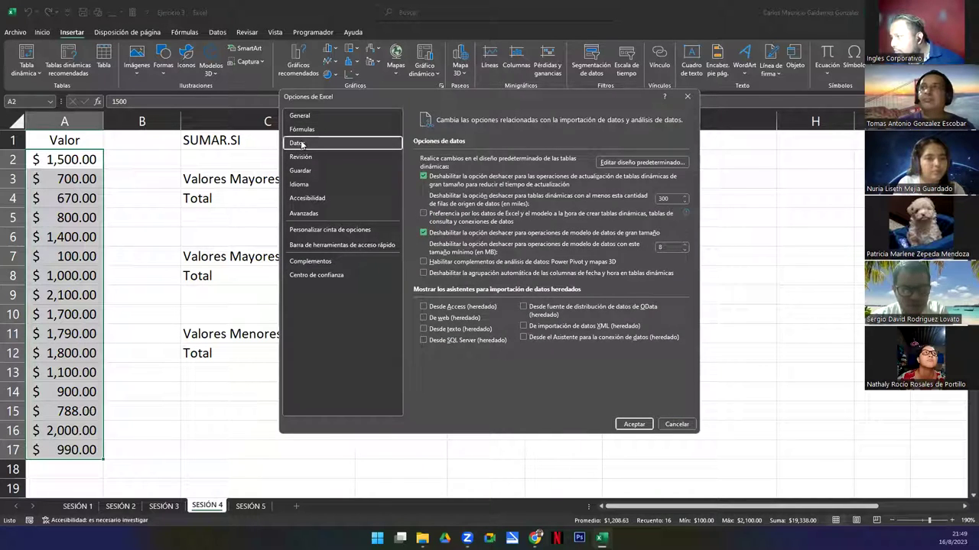
pyautogui.click(317, 157)
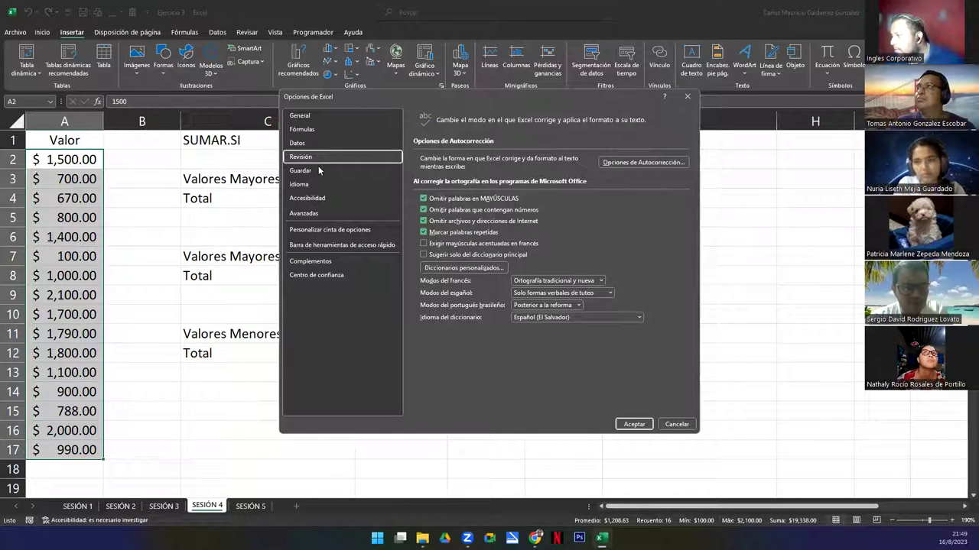
pyautogui.click(319, 169)
pyautogui.click(321, 186)
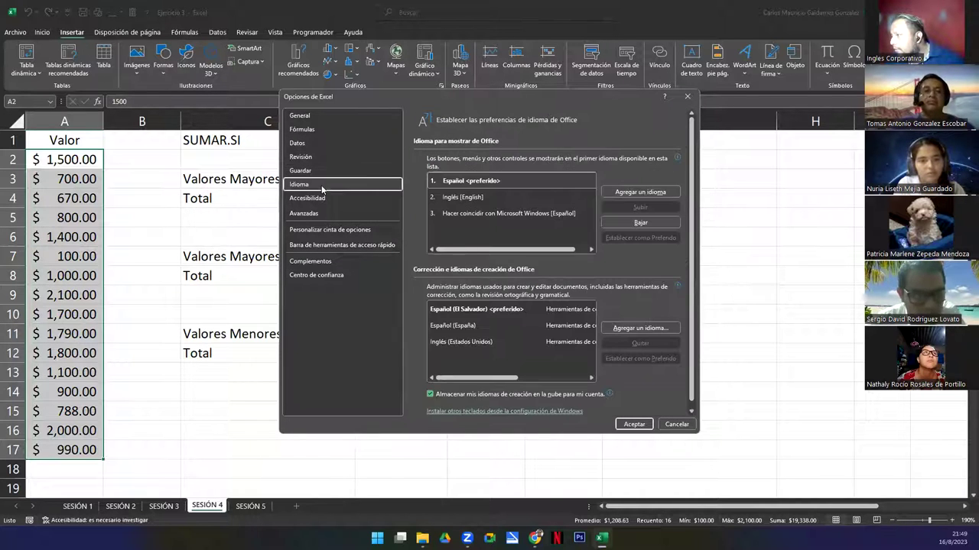
pyautogui.click(304, 199)
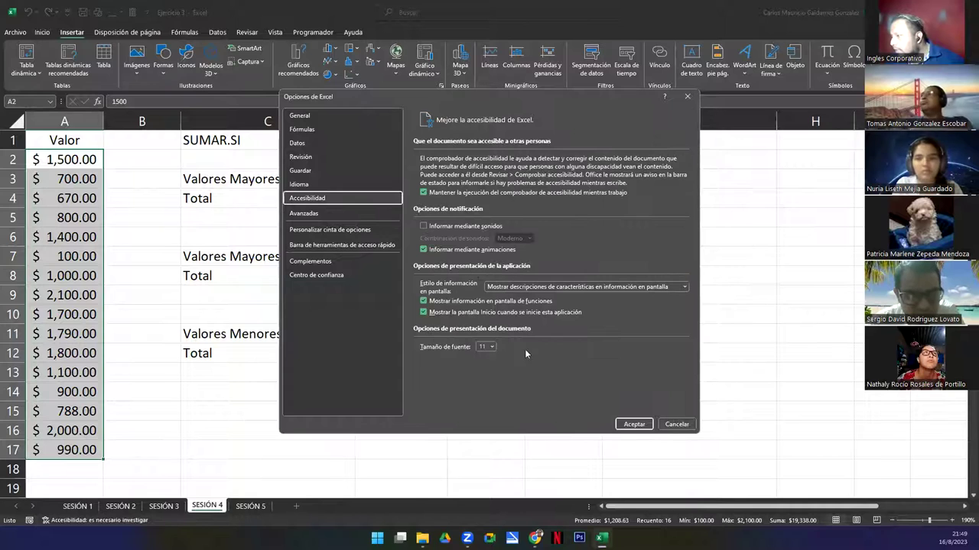
# Check the decimal and thousands separator fields on the Advanced page, then close Options with Aceptar
pyautogui.click(317, 215)
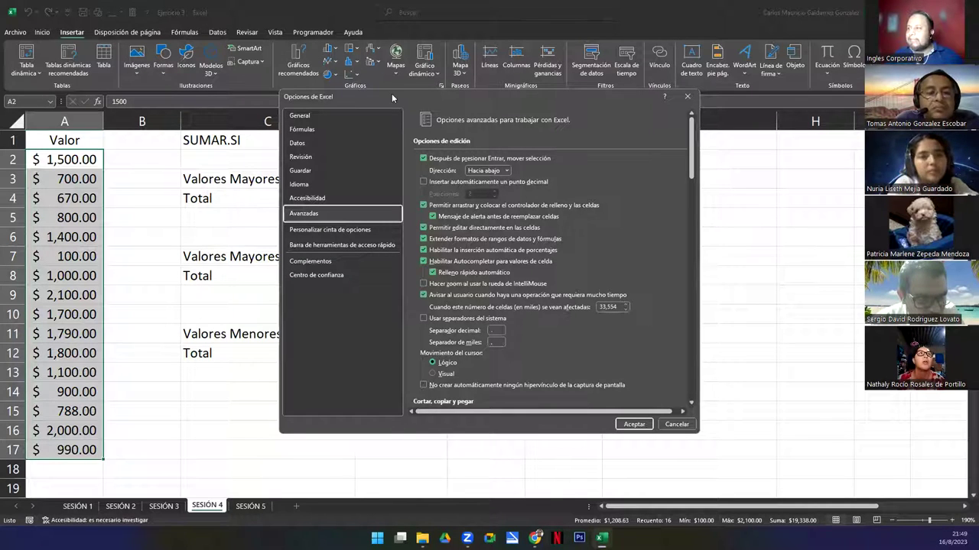
pyautogui.moveTo(391, 93); pyautogui.dragTo(228, 79)
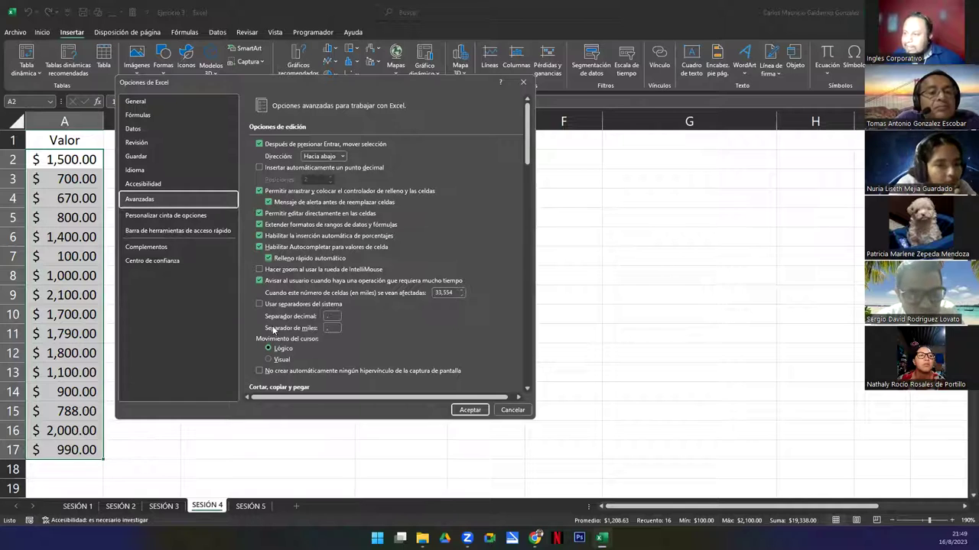
pyautogui.click(332, 317)
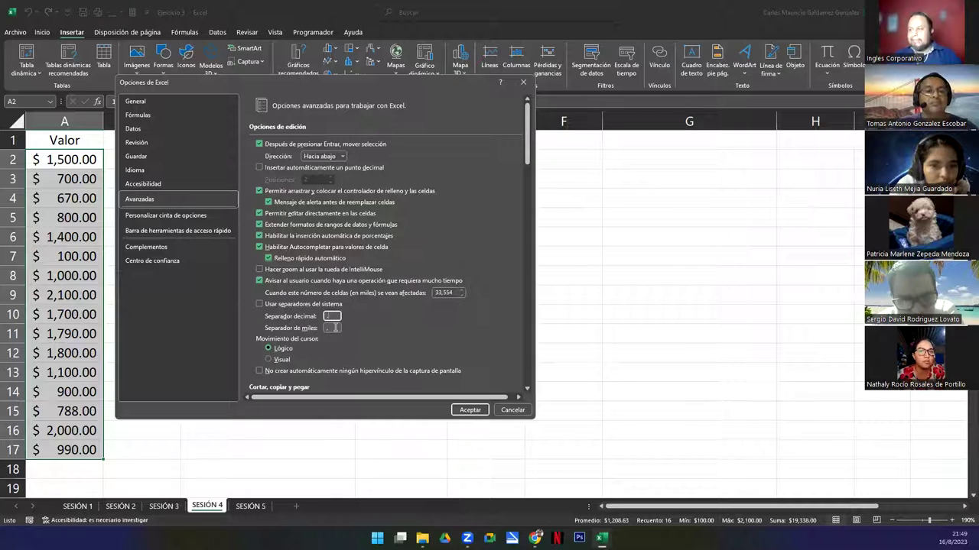
pyautogui.click(332, 327)
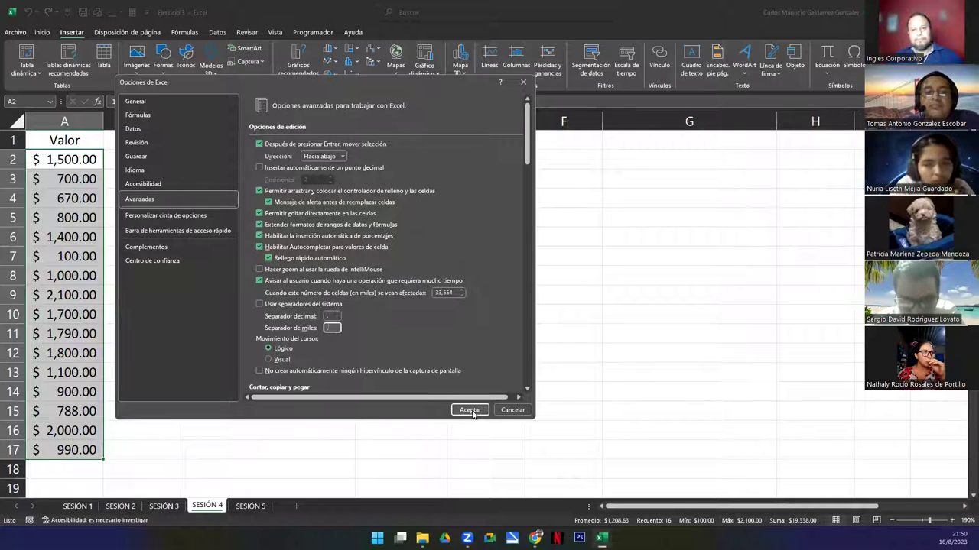
pyautogui.click(470, 410)
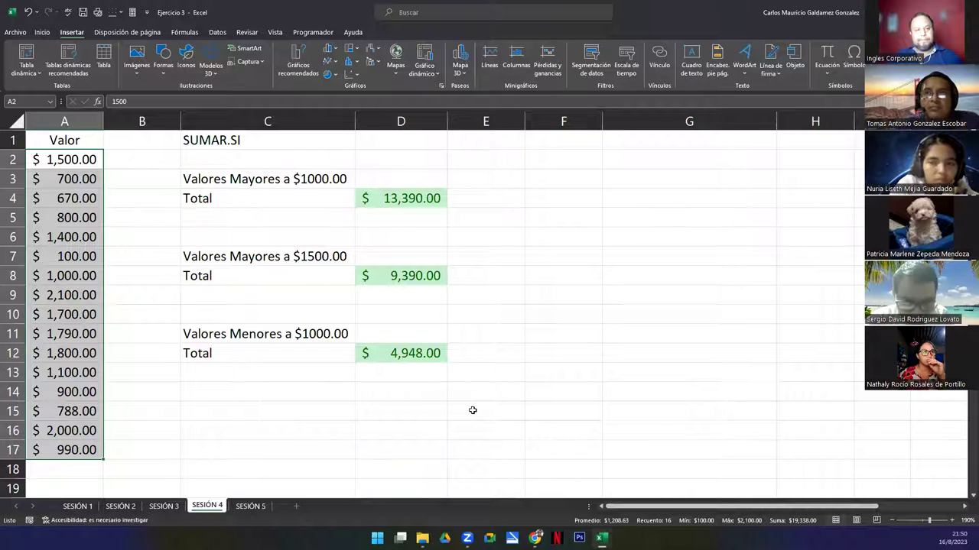
pyautogui.click(384, 358)
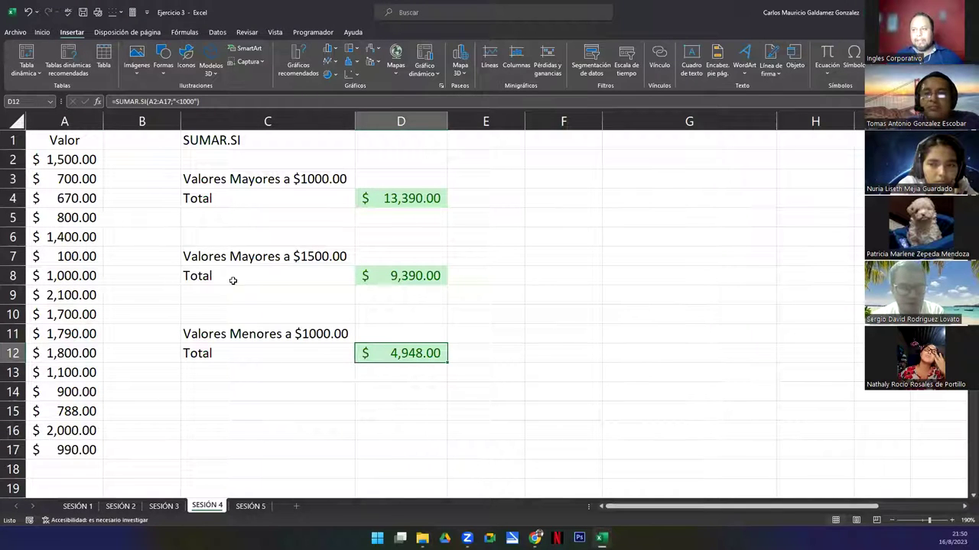
pyautogui.moveTo(67, 159); pyautogui.dragTo(68, 449)
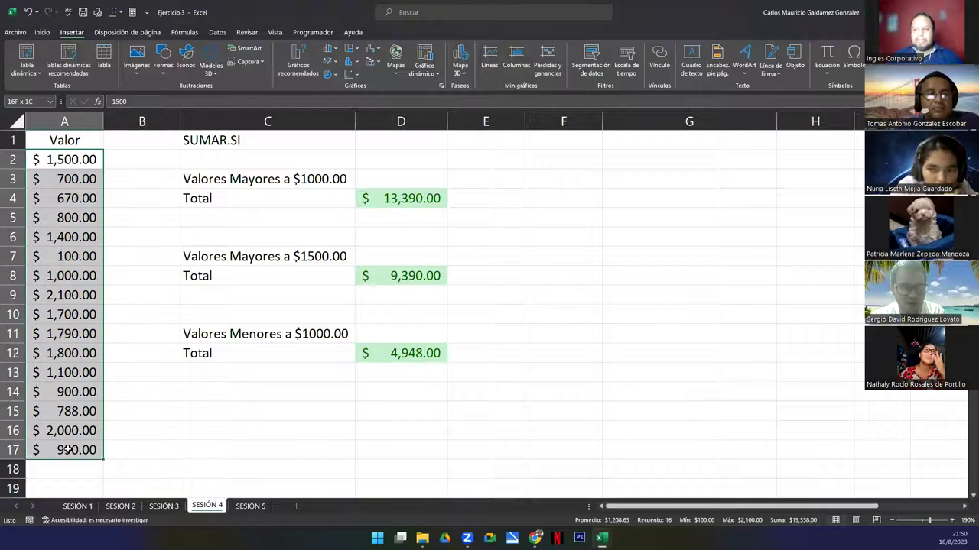
pyautogui.click(75, 174)
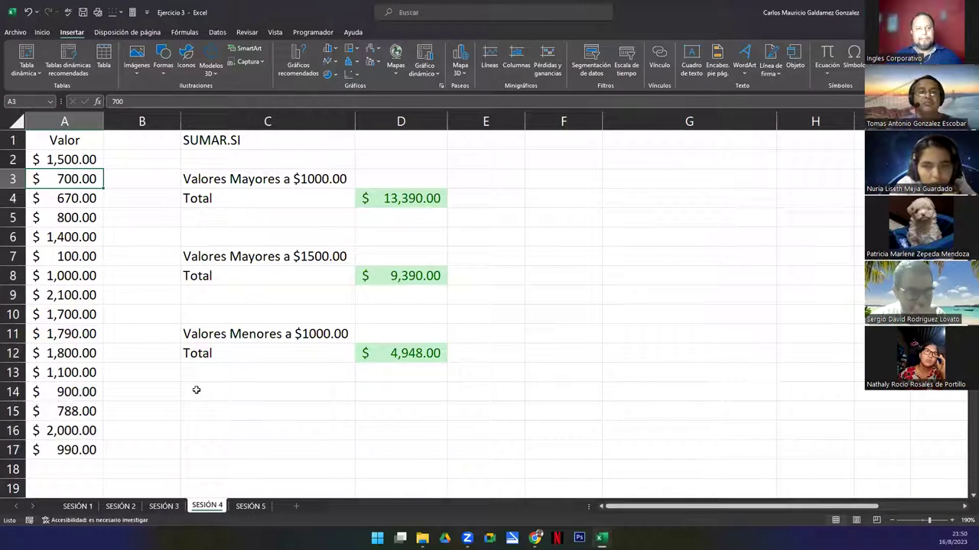
pyautogui.doubleClick(378, 200)
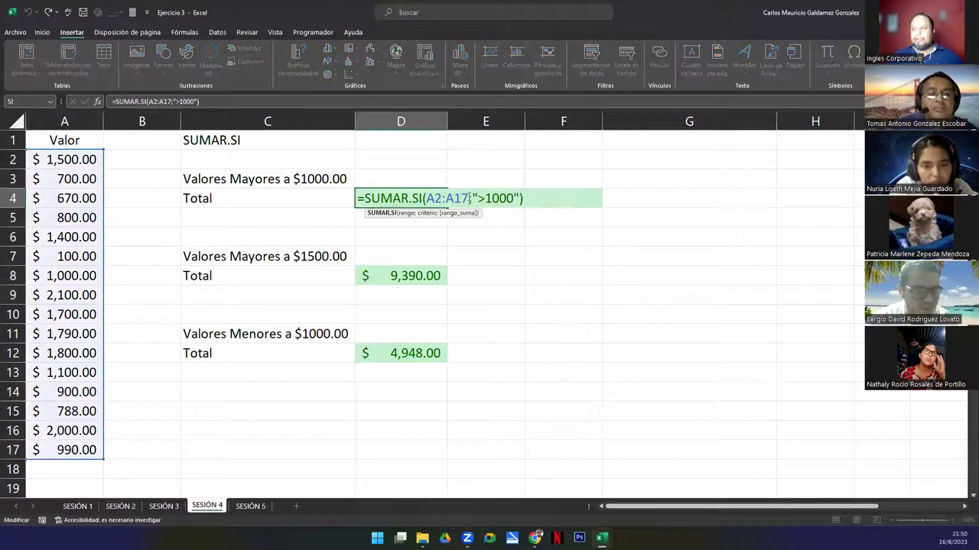
pyautogui.press('Return')
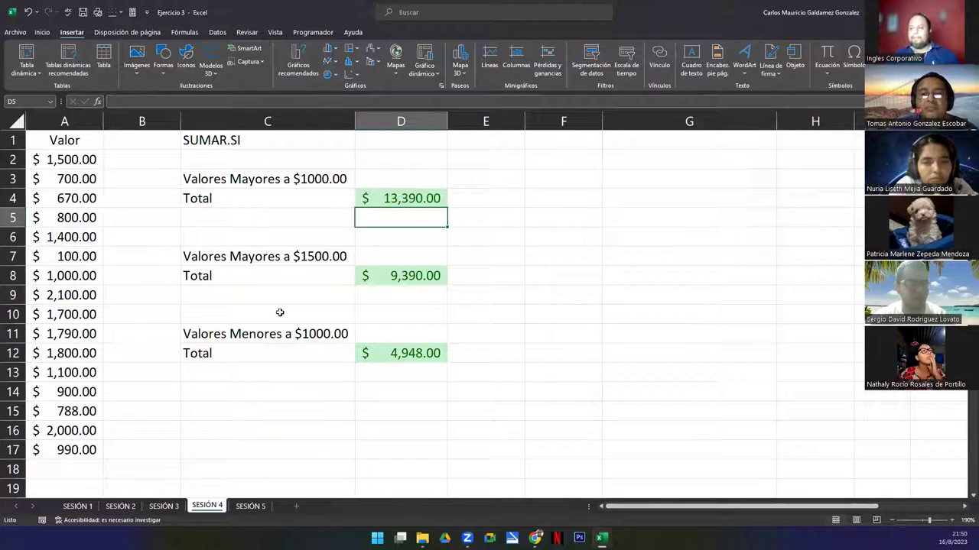
pyautogui.click(51, 160)
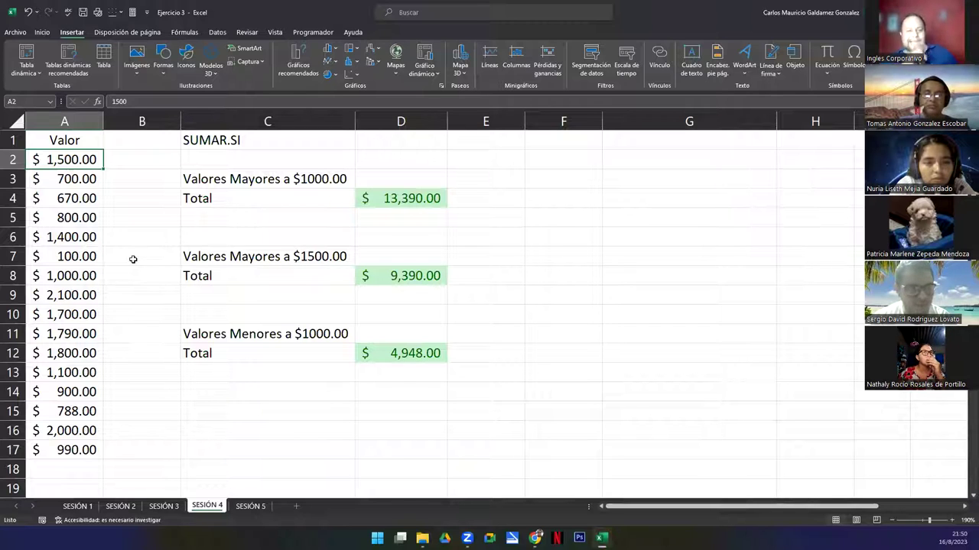
pyautogui.write('1,500')
pyautogui.press('Return')
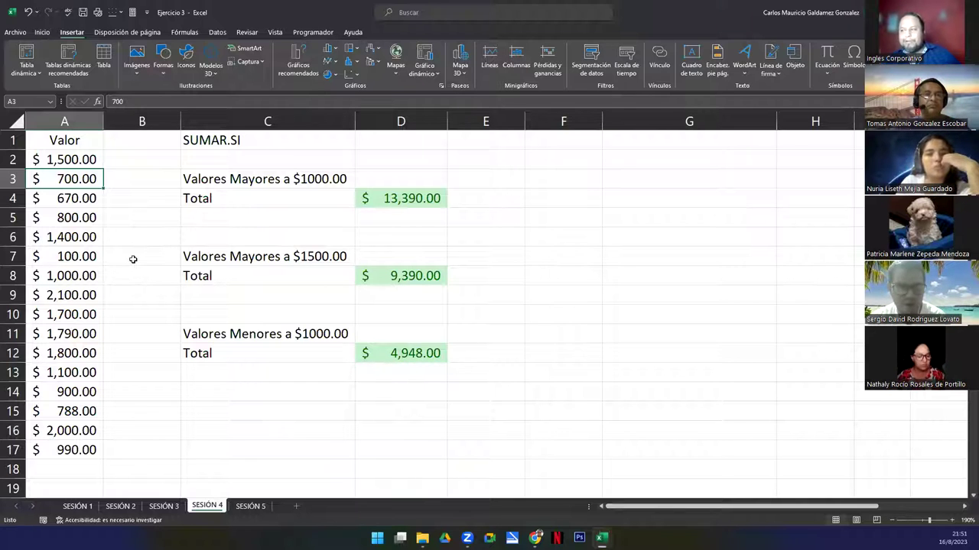
pyautogui.click(413, 275)
pyautogui.click(383, 353)
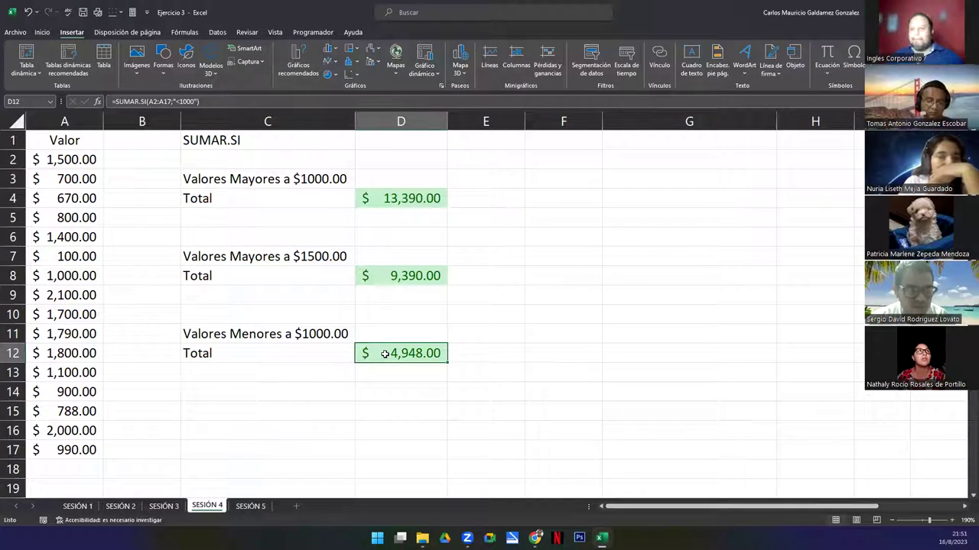
pyautogui.click(384, 220)
pyautogui.click(378, 196)
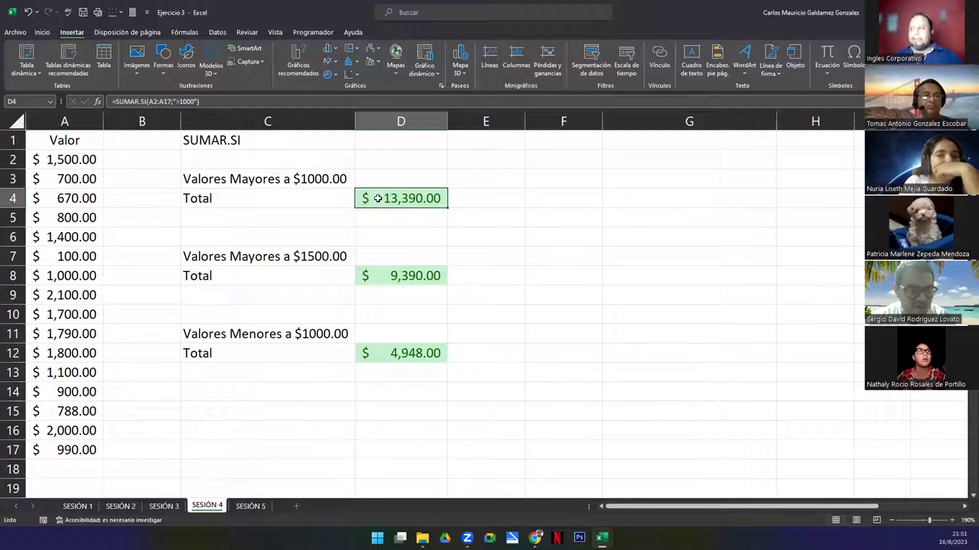
pyautogui.doubleClick(378, 196)
pyautogui.click(382, 352)
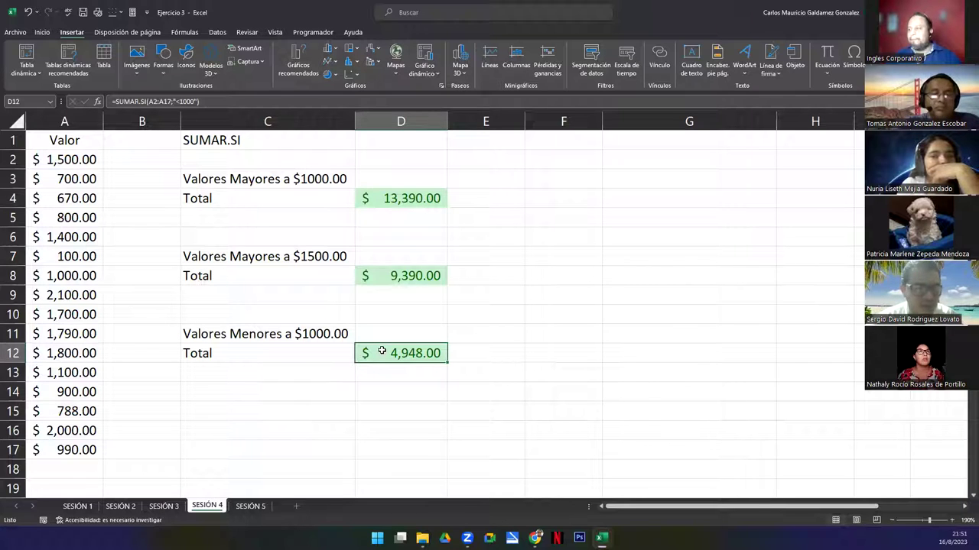
pyautogui.doubleClick(405, 277)
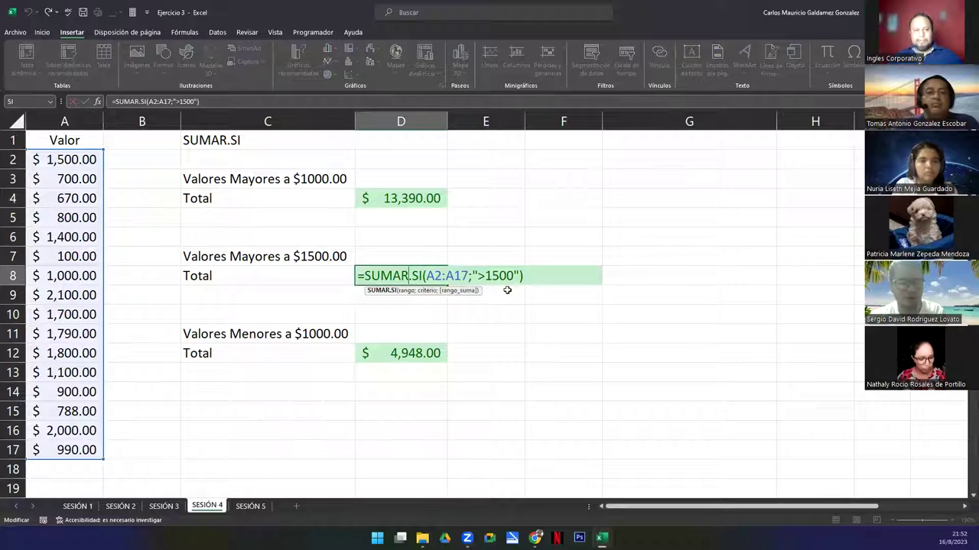
# Finish editing the D8 formula and scroll around the sheet
pyautogui.click(380, 348)
pyautogui.scroll(-5, 373, 346)
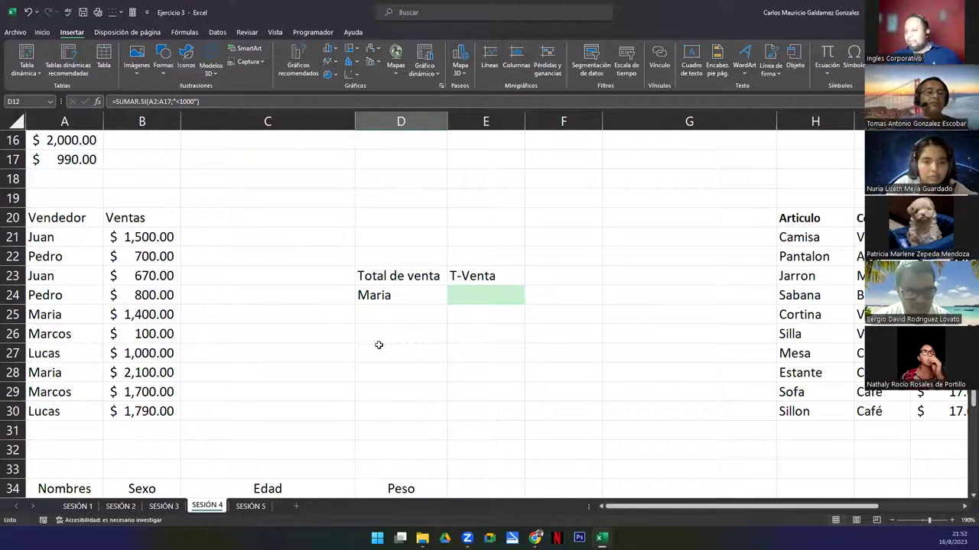
pyautogui.scroll(-5, 379, 345)
pyautogui.scroll(5, 402, 349)
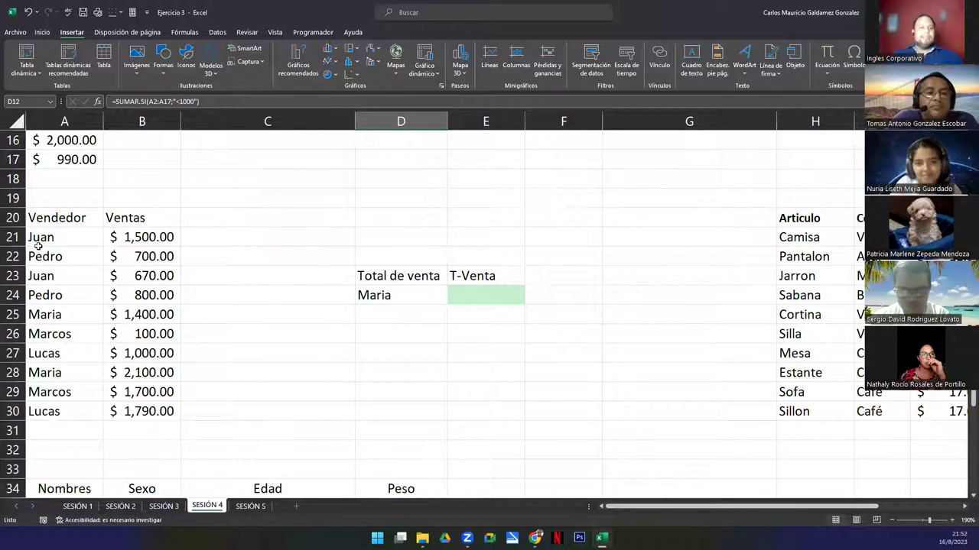
pyautogui.scroll(5, 77, 237)
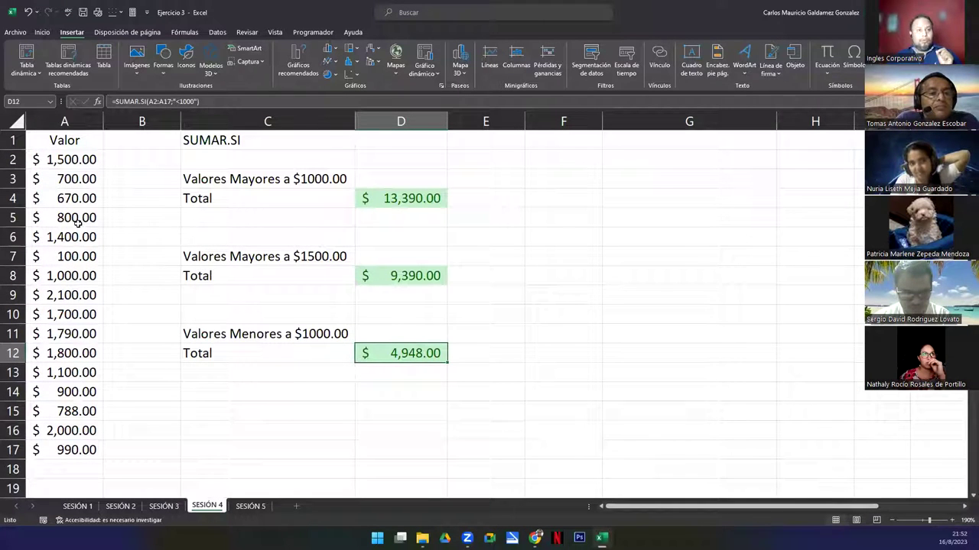
# Highlight the range and criterion inside D4's formula, then cancel the edit and scroll down to row 20
pyautogui.doubleClick(403, 202)
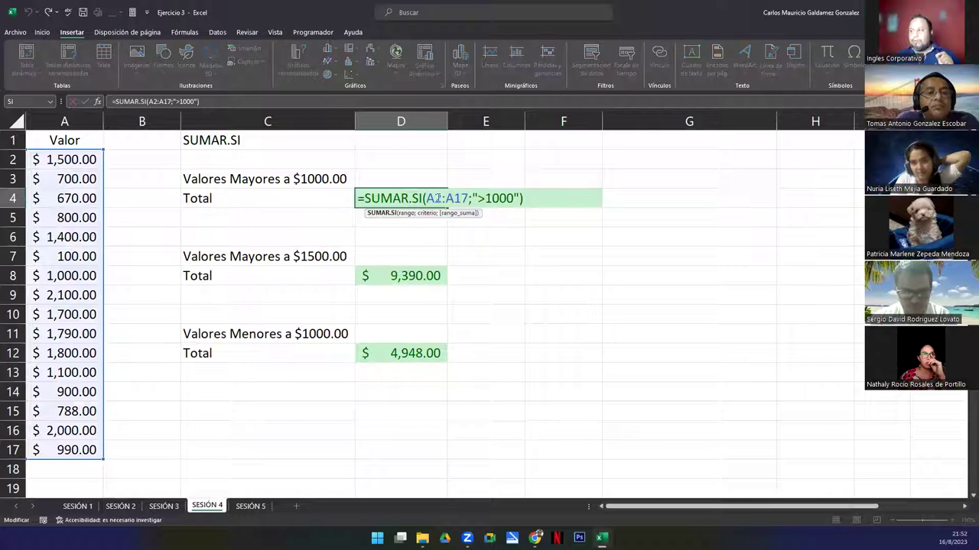
pyautogui.moveTo(430, 198); pyautogui.dragTo(520, 198)
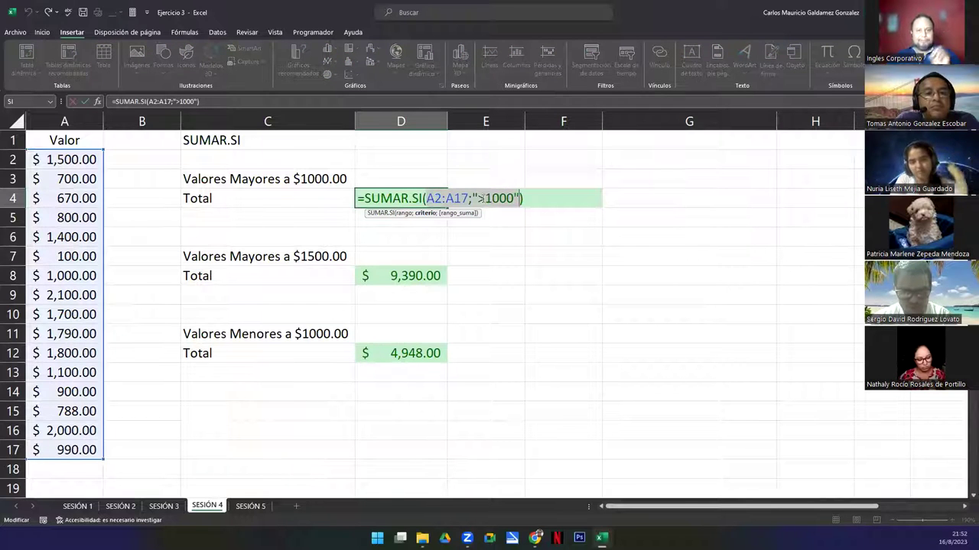
pyautogui.scroll(-10, 214, 222)
pyautogui.scroll(5, 117, 227)
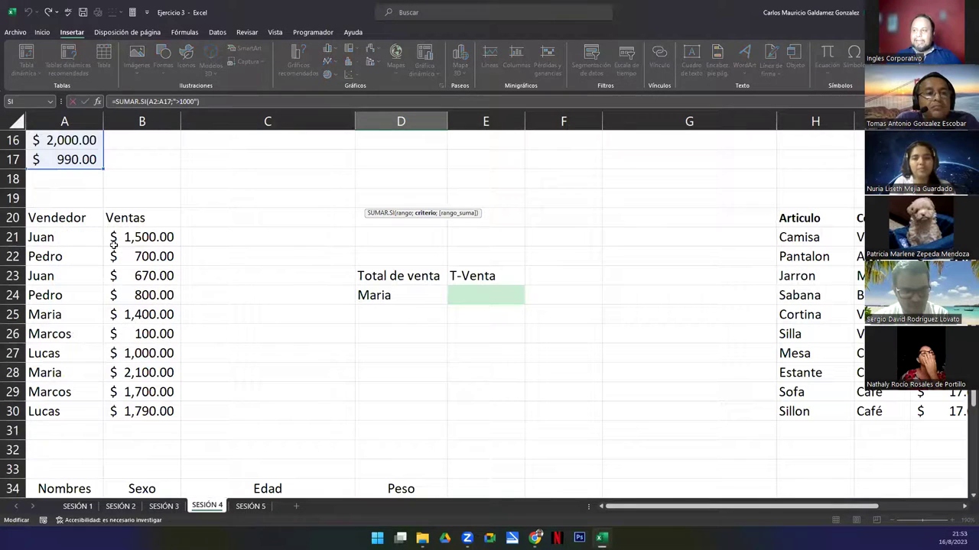
pyautogui.moveTo(58, 218); pyautogui.dragTo(145, 409)
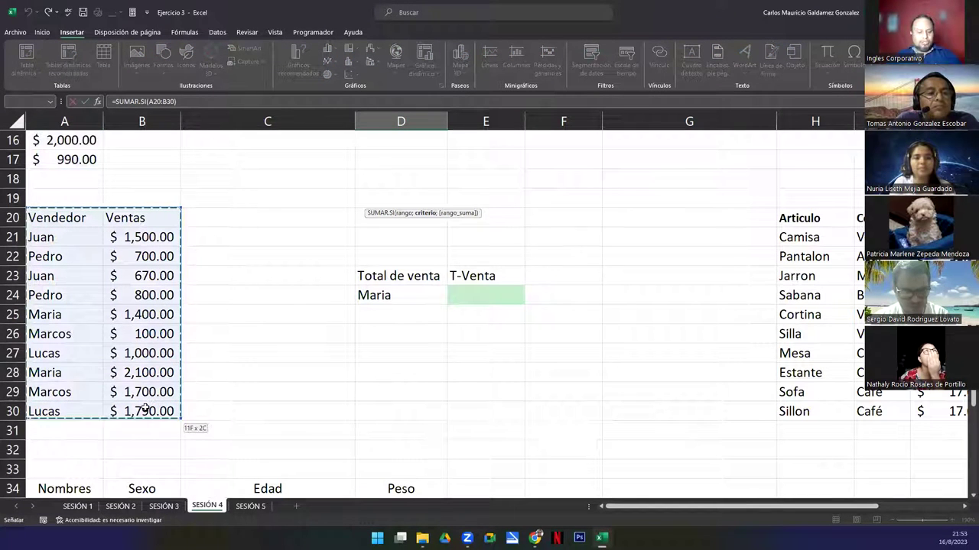
pyautogui.press('Escape')
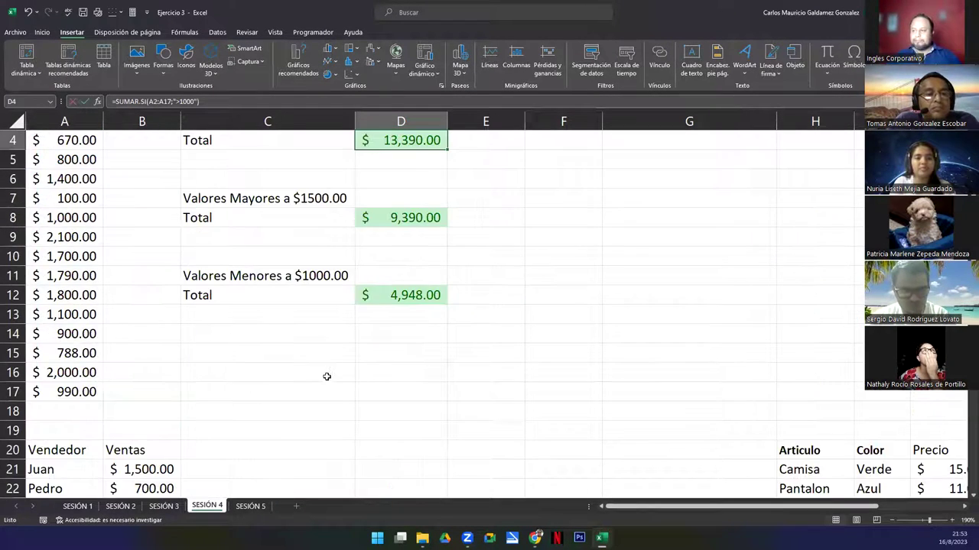
pyautogui.scroll(-5, 227, 363)
pyautogui.moveTo(55, 176); pyautogui.dragTo(153, 352)
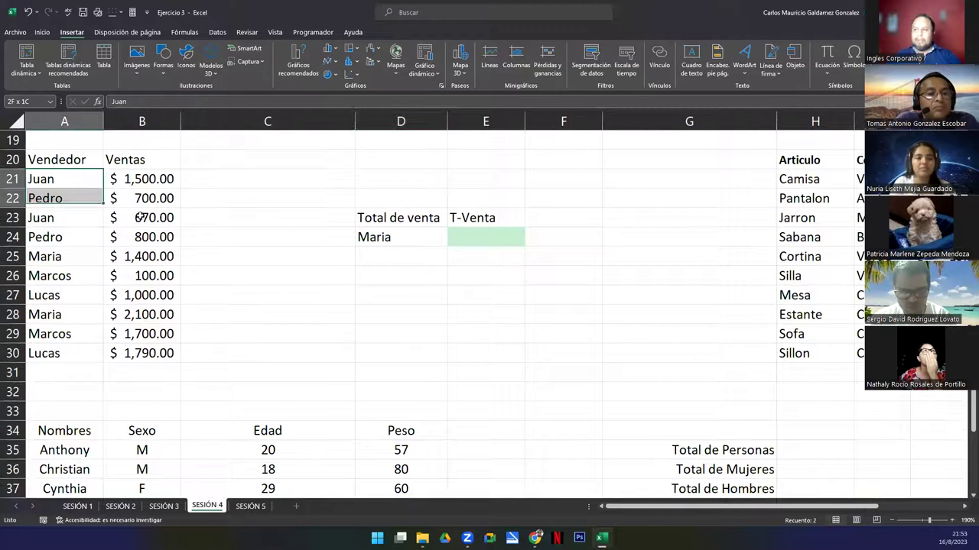
pyautogui.click(50, 159)
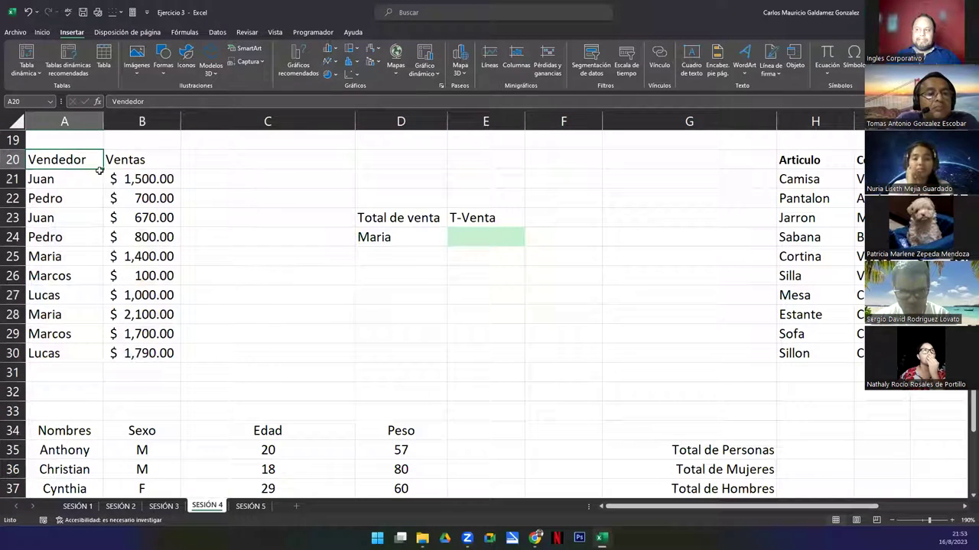
pyautogui.click(138, 160)
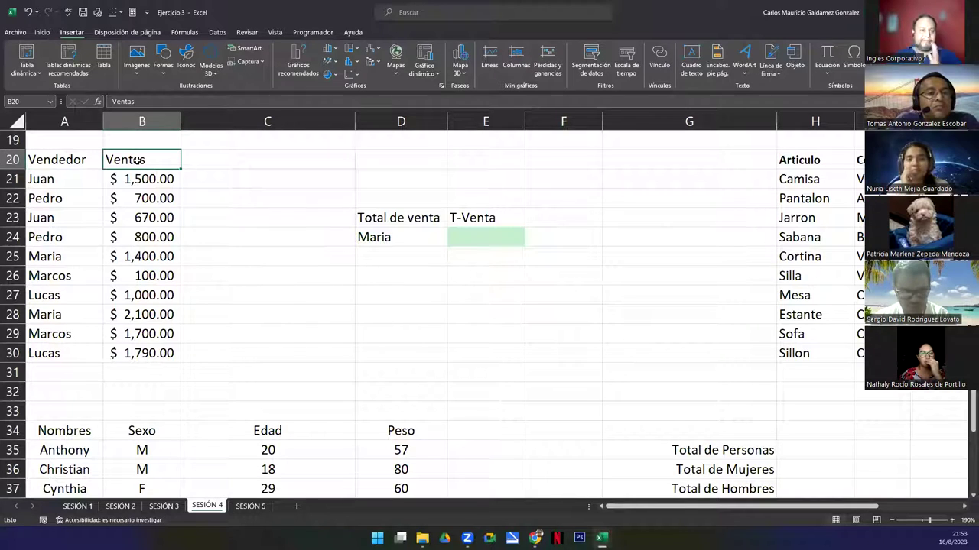
pyautogui.click(61, 184)
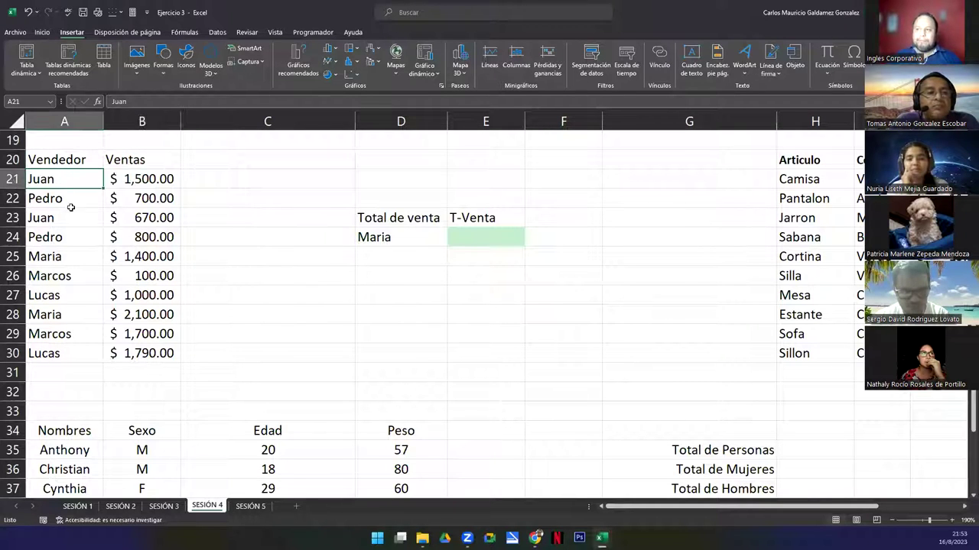
pyautogui.keyDown('ctrl'); pyautogui.click(67, 220); pyautogui.keyUp('ctrl')
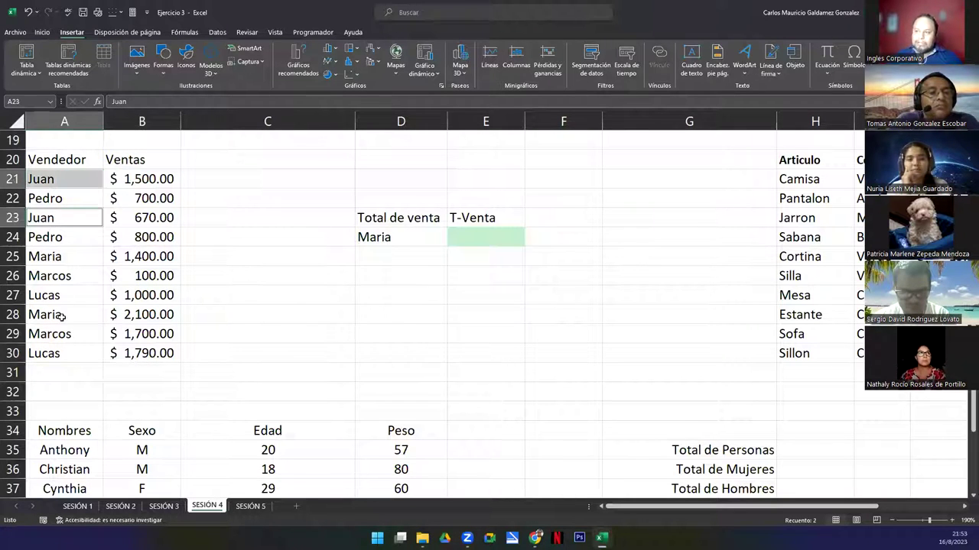
pyautogui.click(69, 200)
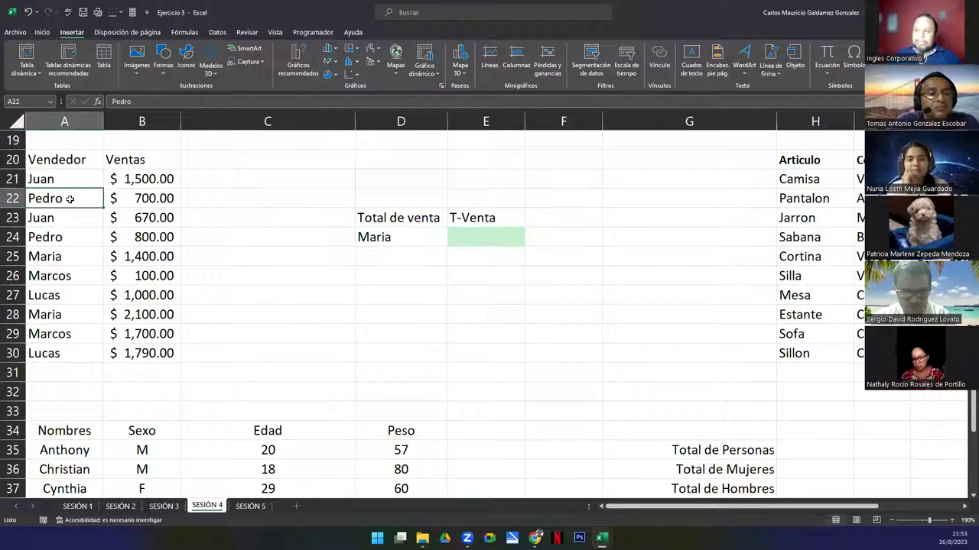
pyautogui.keyDown('ctrl'); pyautogui.click(59, 237); pyautogui.keyUp('ctrl')
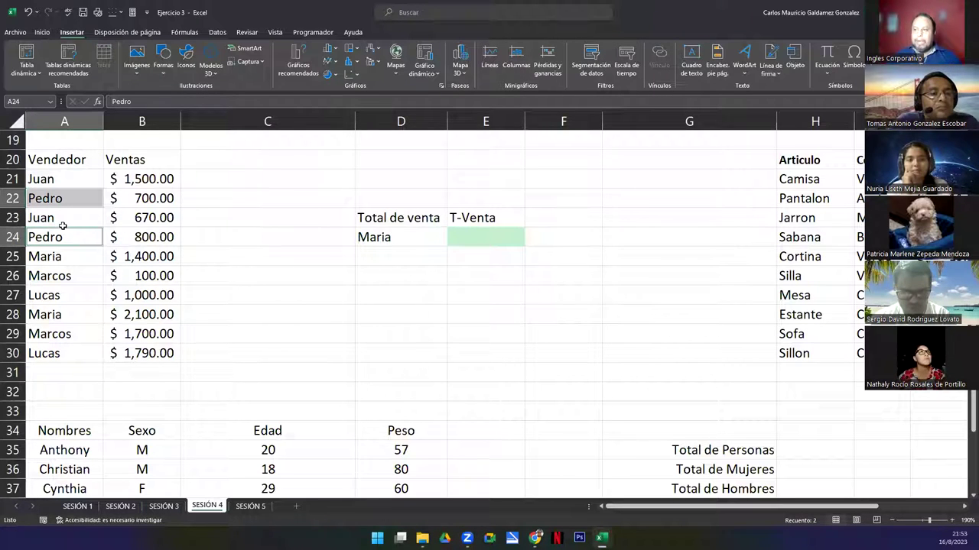
pyautogui.click(60, 256)
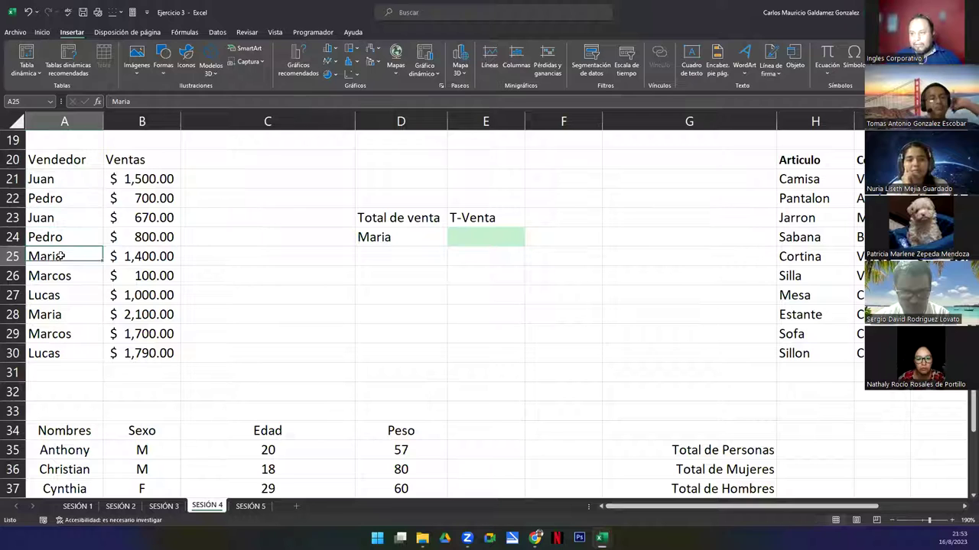
pyautogui.keyDown('ctrl'); pyautogui.click(67, 315); pyautogui.keyUp('ctrl')
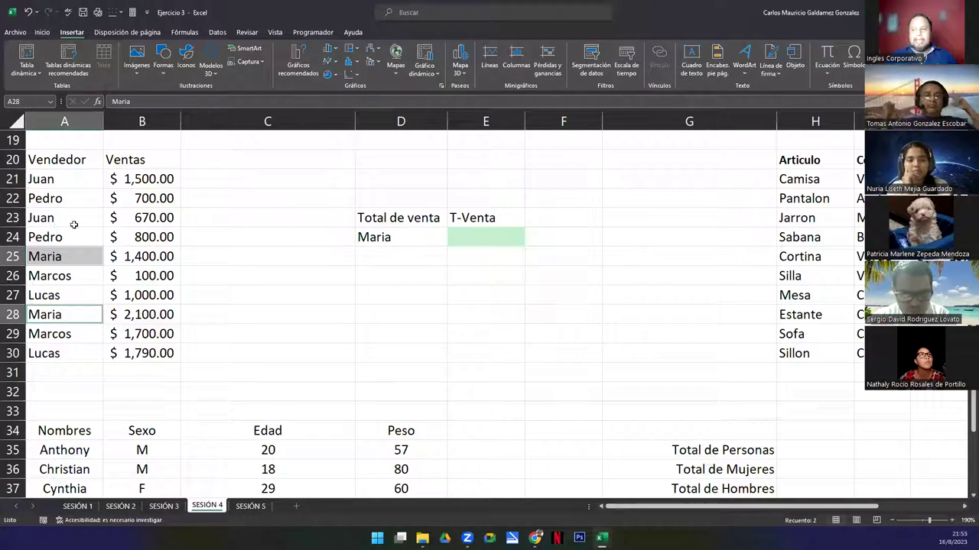
pyautogui.moveTo(60, 178); pyautogui.dragTo(144, 352)
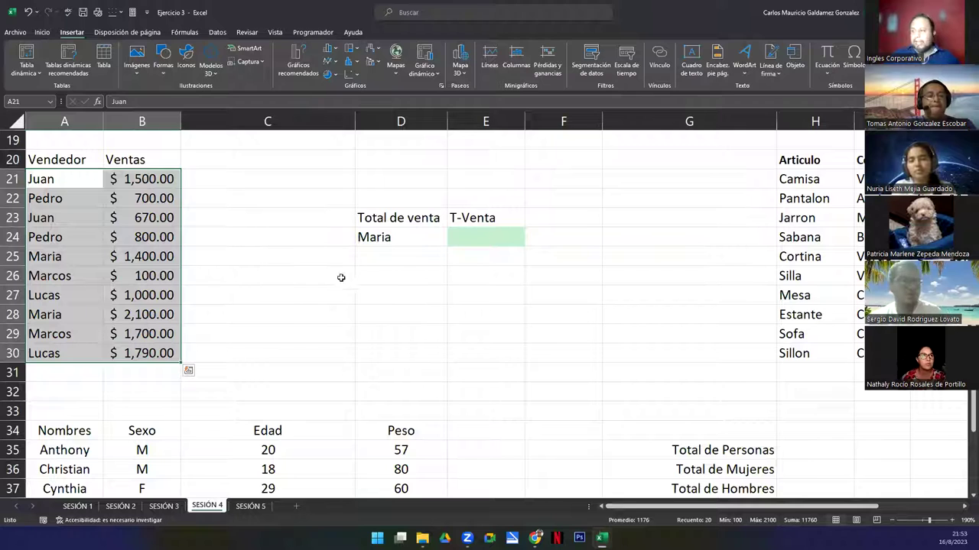
pyautogui.click(373, 219)
pyautogui.click(489, 222)
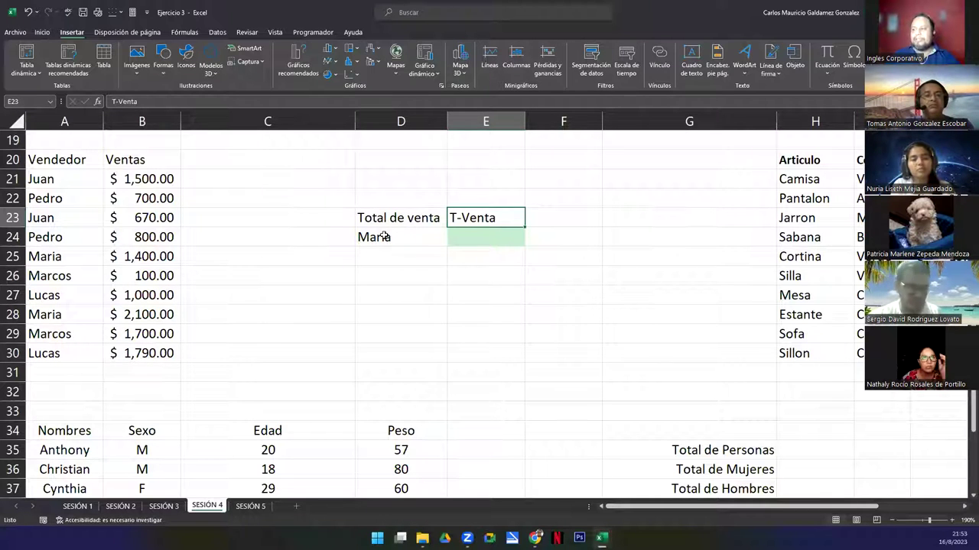
pyautogui.click(380, 238)
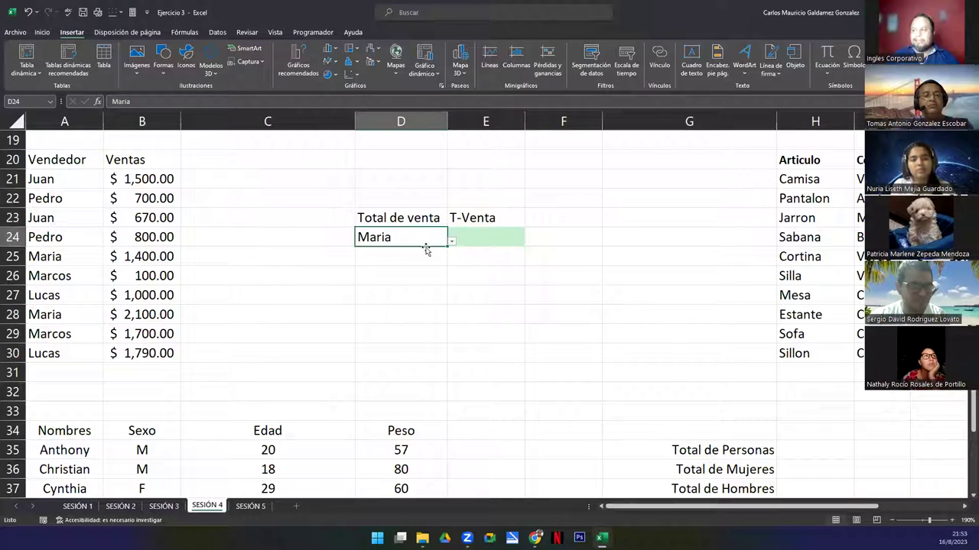
pyautogui.click(452, 243)
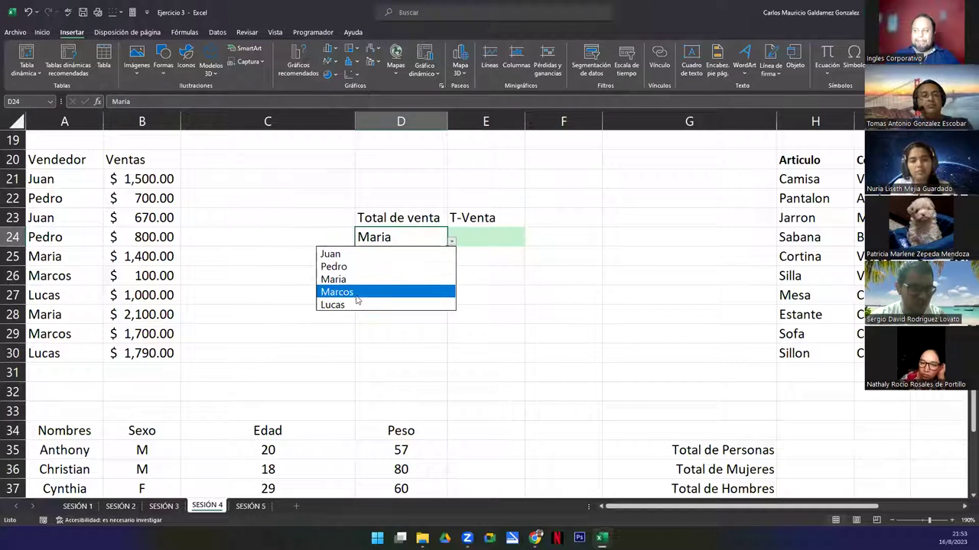
pyautogui.click(388, 239)
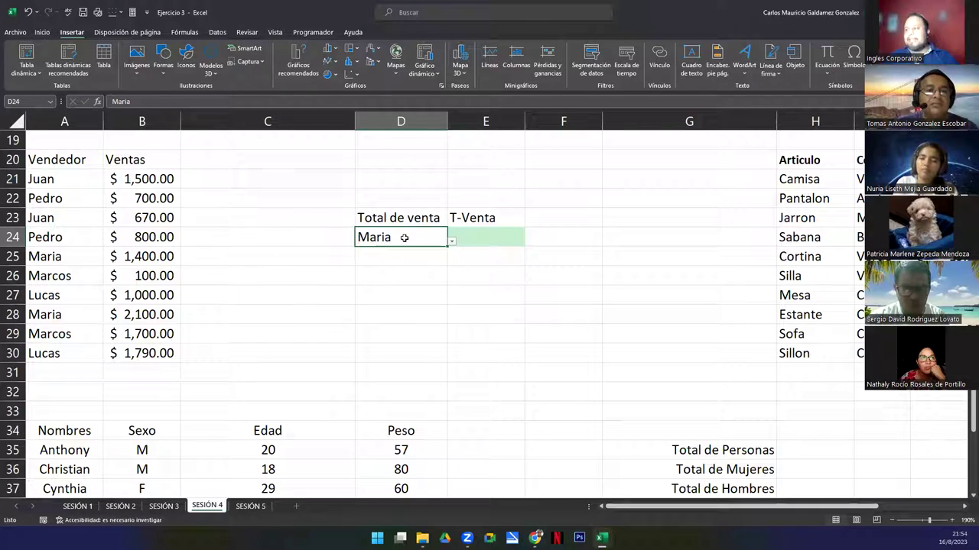
pyautogui.click(452, 242)
pyautogui.click(415, 241)
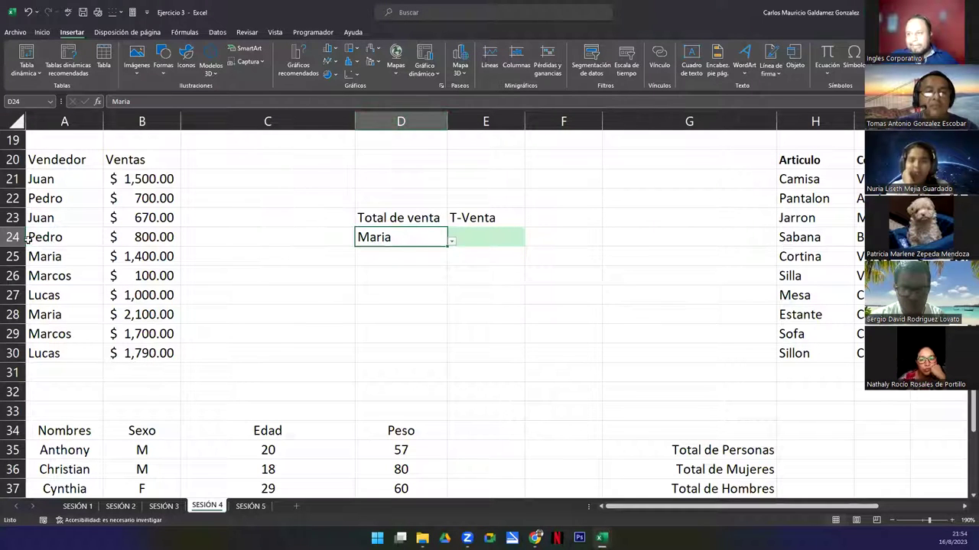
# In E24, start =SUMAR.SI( with seller range A21:A30 and criterion D24
pyautogui.click(496, 233)
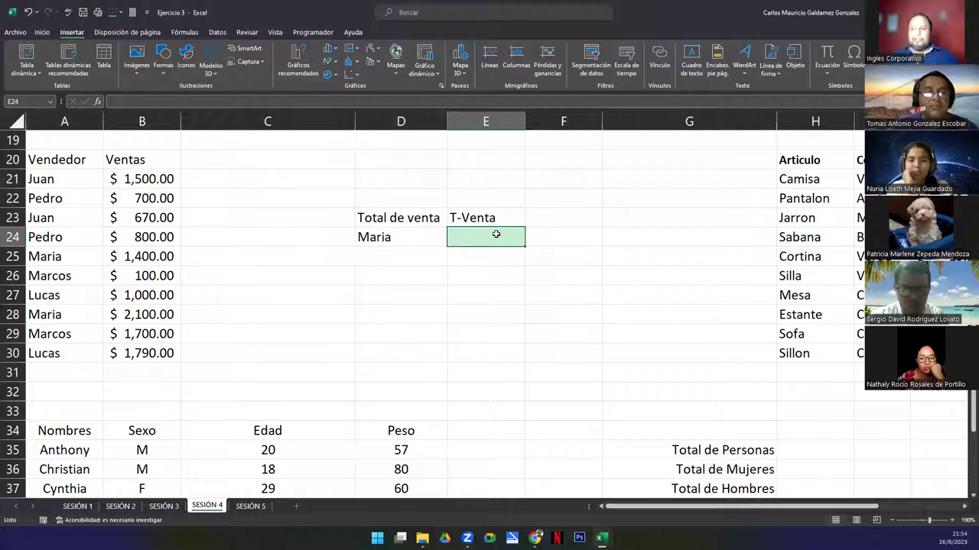
pyautogui.write('=')
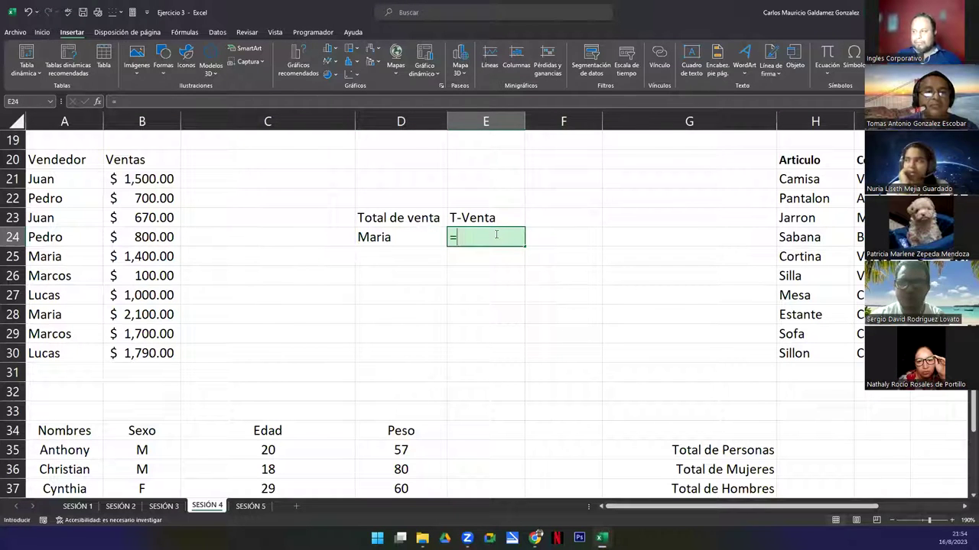
pyautogui.write('sumar')
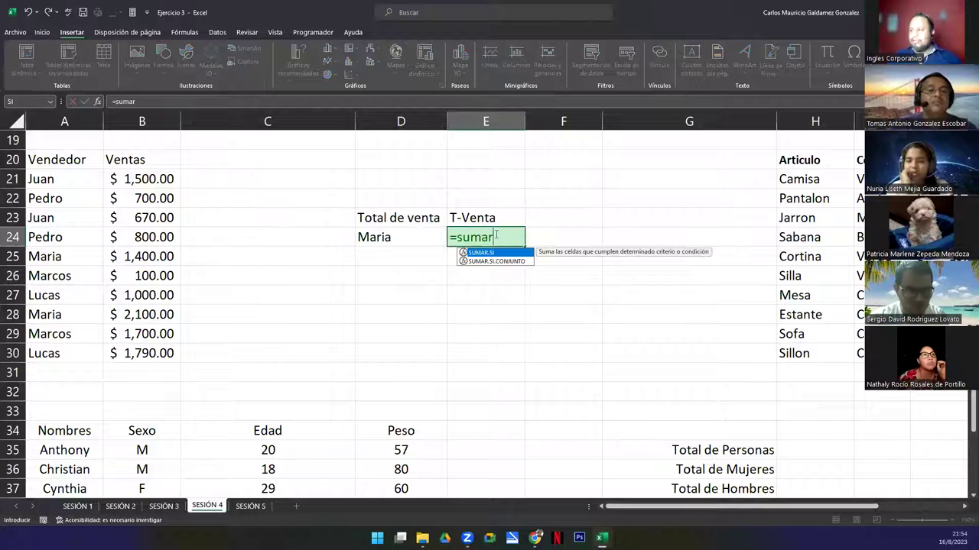
pyautogui.press('Tab')
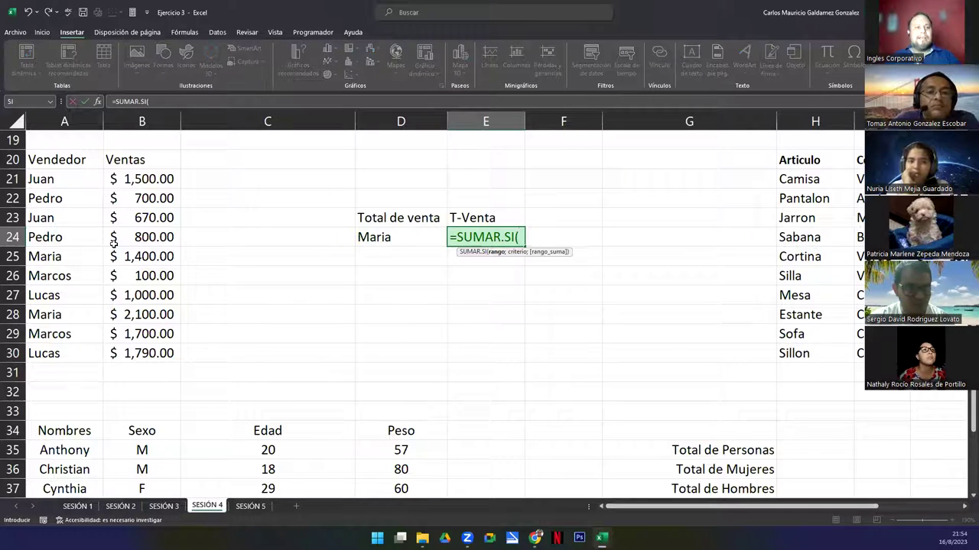
pyautogui.moveTo(42, 184); pyautogui.dragTo(43, 355)
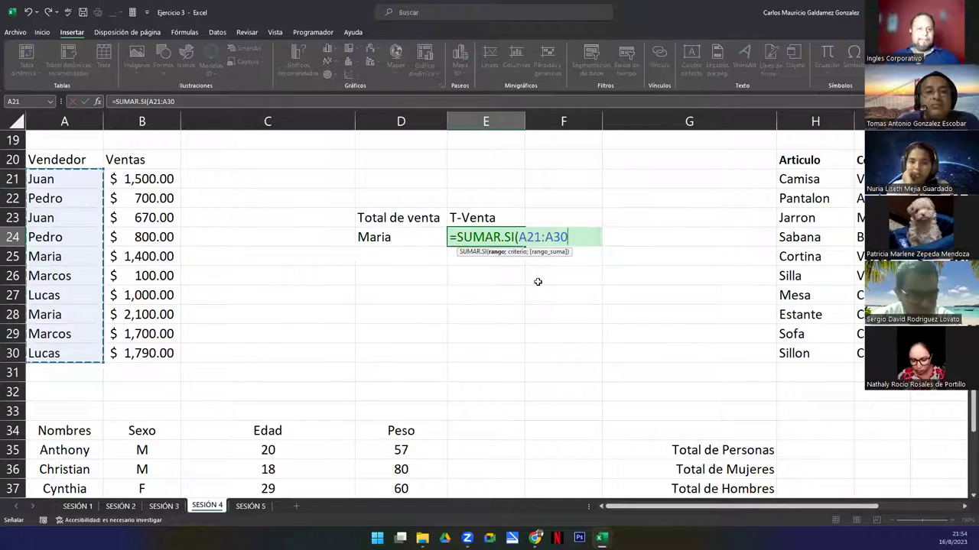
pyautogui.write(';')
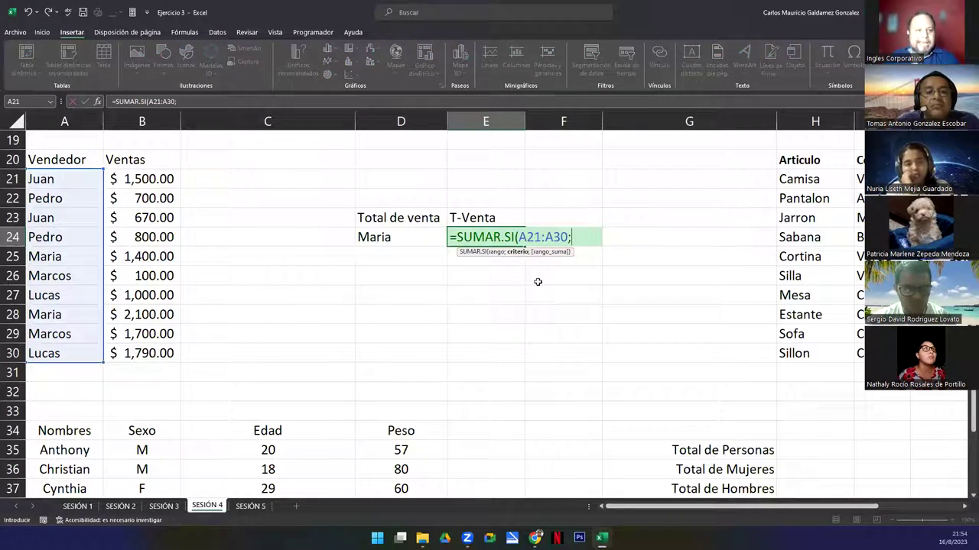
pyautogui.click(380, 238)
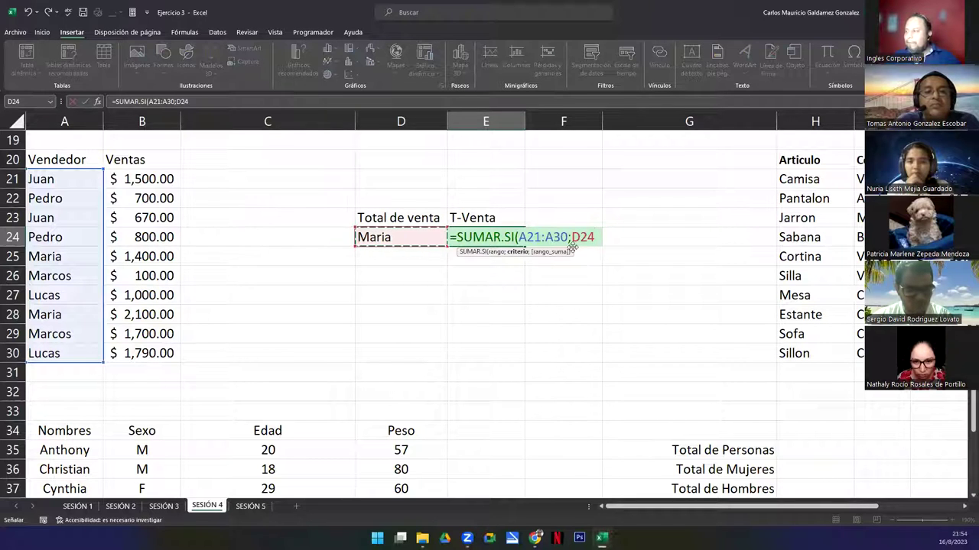
pyautogui.click(595, 237)
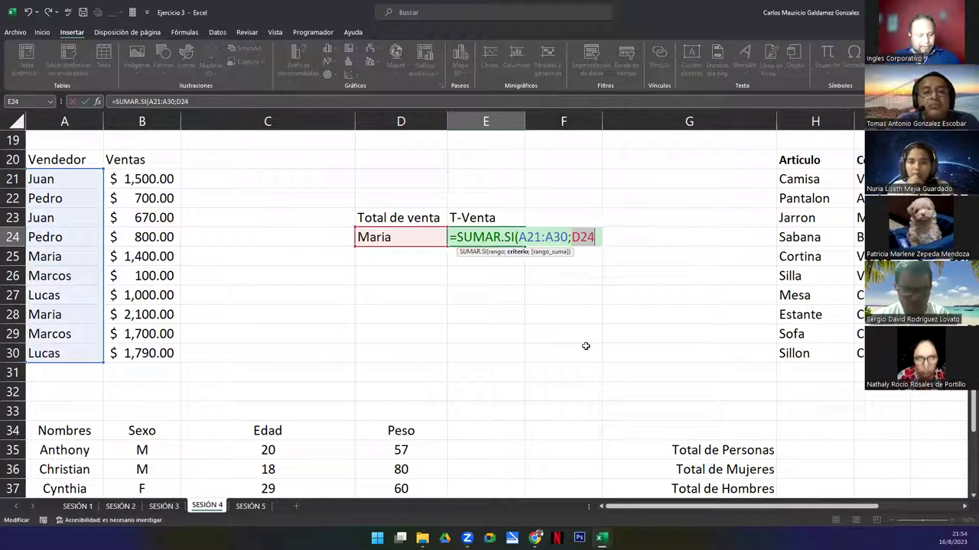
# Replace the fixed Maria criterion in E24's formula with D24 and add a semicolon
pyautogui.press('BackSpace')
pyautogui.press('BackSpace')
pyautogui.press('BackSpace')
pyautogui.write('"MAr')
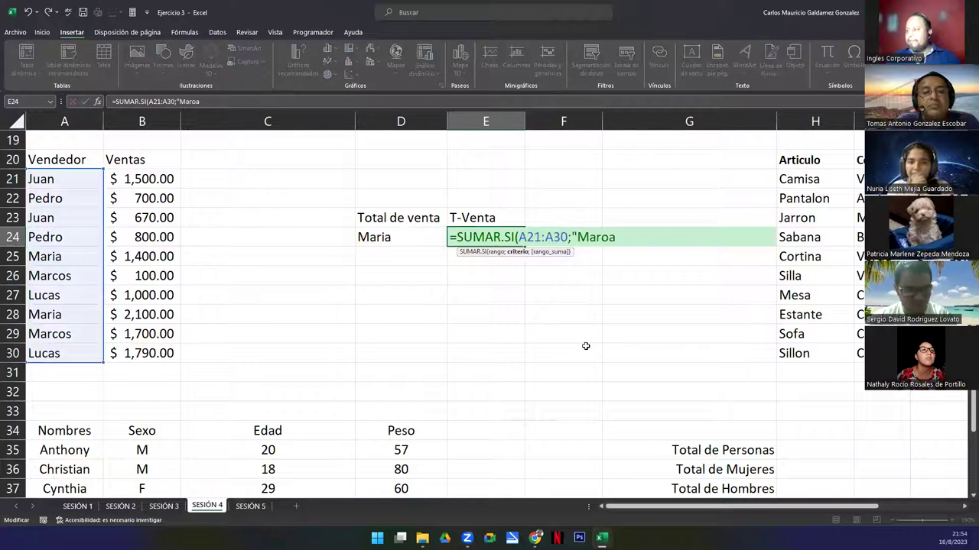
pyautogui.write('"')
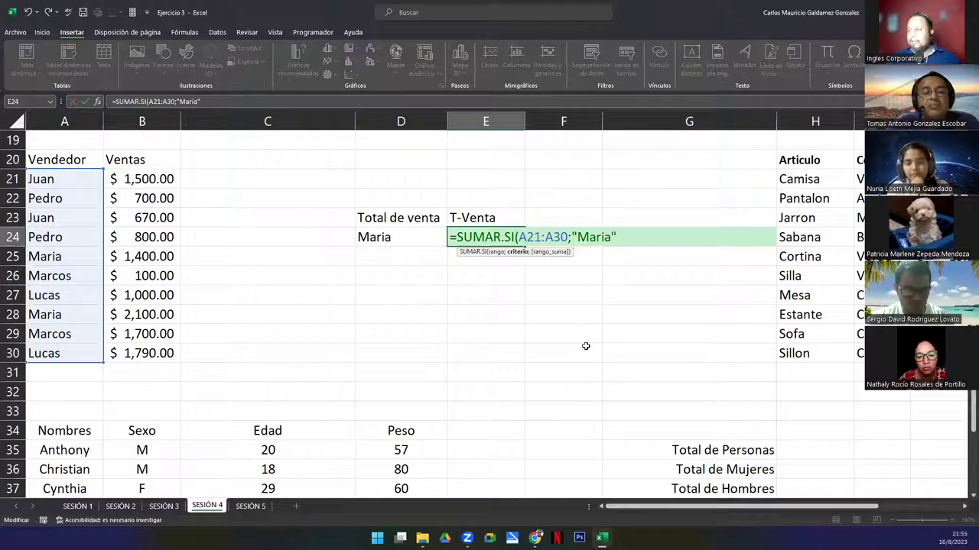
pyautogui.press('BackSpace')
pyautogui.press('BackSpace')
pyautogui.press('BackSpace')
pyautogui.press('BackSpace')
pyautogui.press('BackSpace')
pyautogui.press('BackSpace')
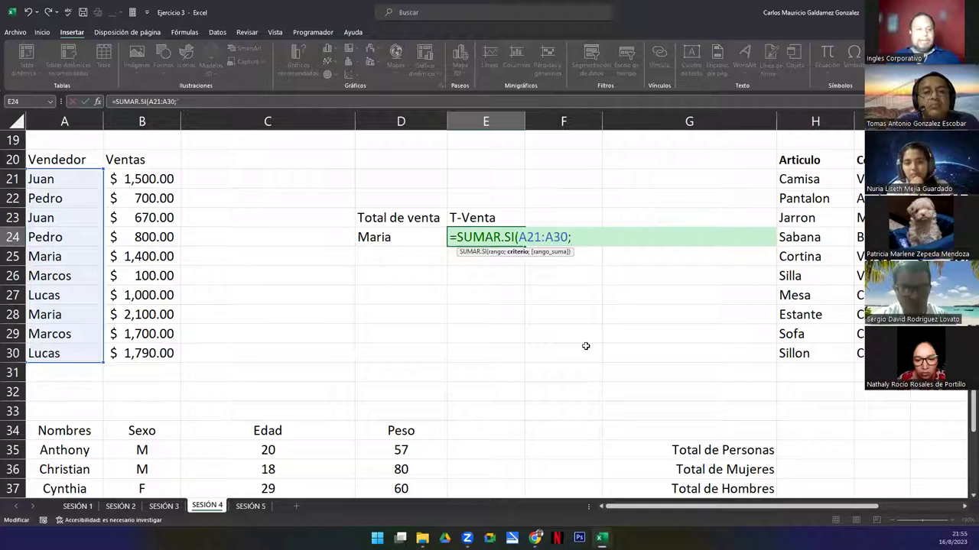
pyautogui.write('D')
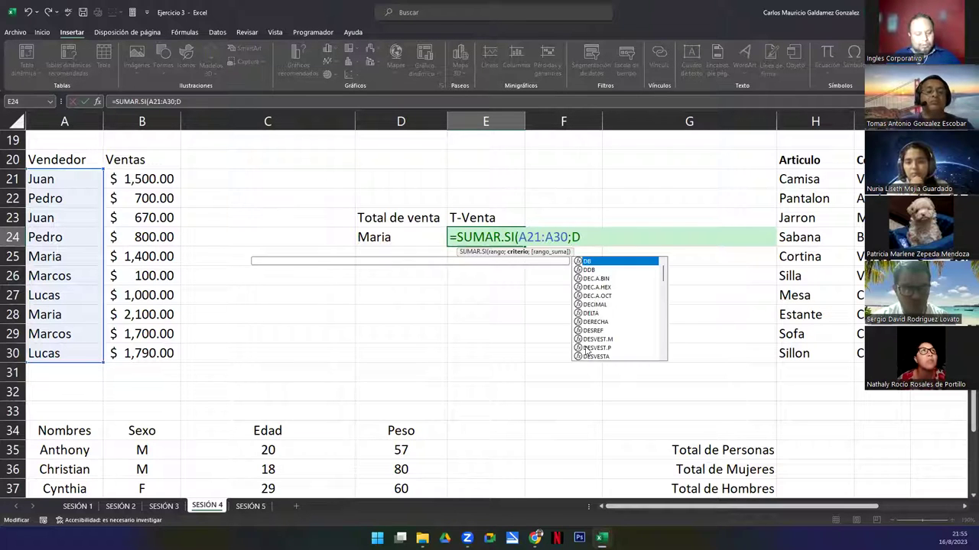
pyautogui.write('24')
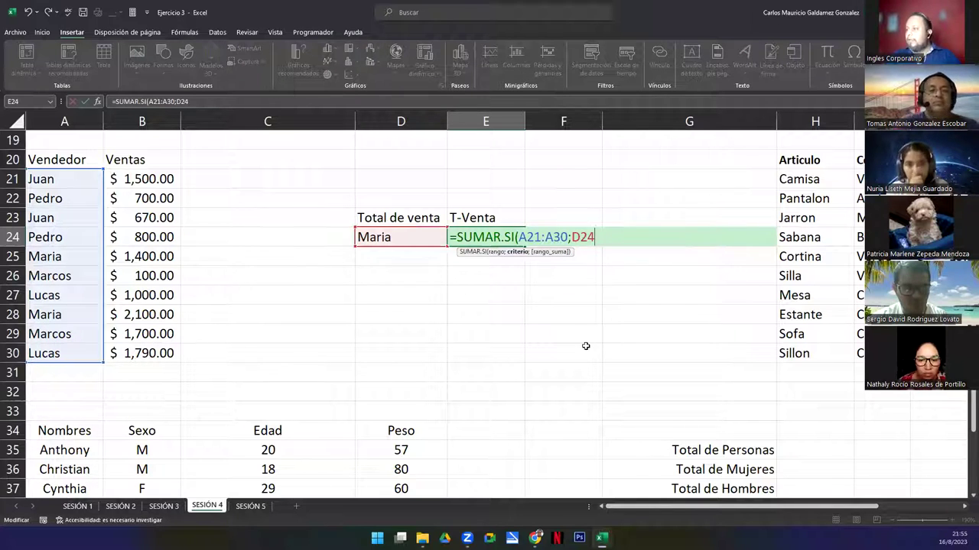
pyautogui.write(';')
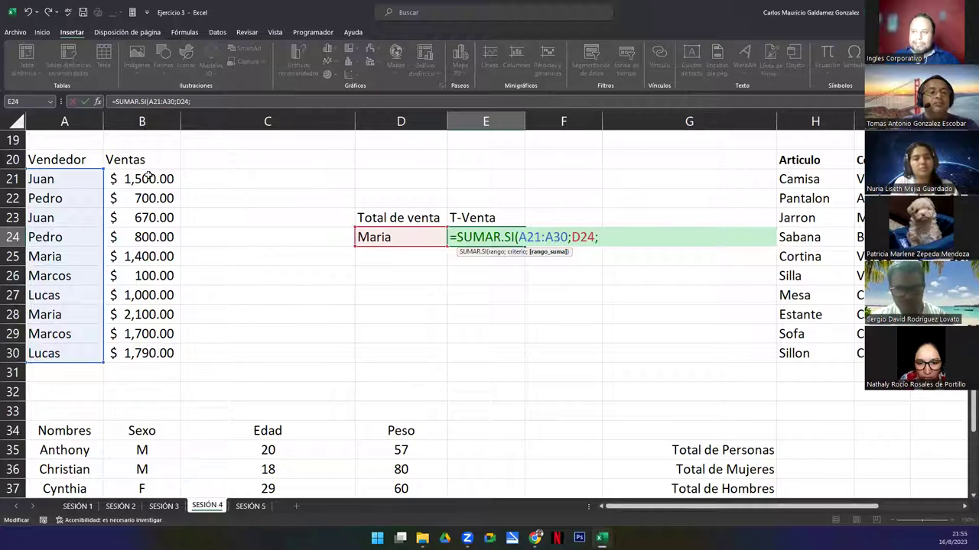
# Add B21:B30 as the sum range and close E24's formula, giving Maria's $3,500.00
pyautogui.moveTo(149, 178); pyautogui.dragTo(159, 351)
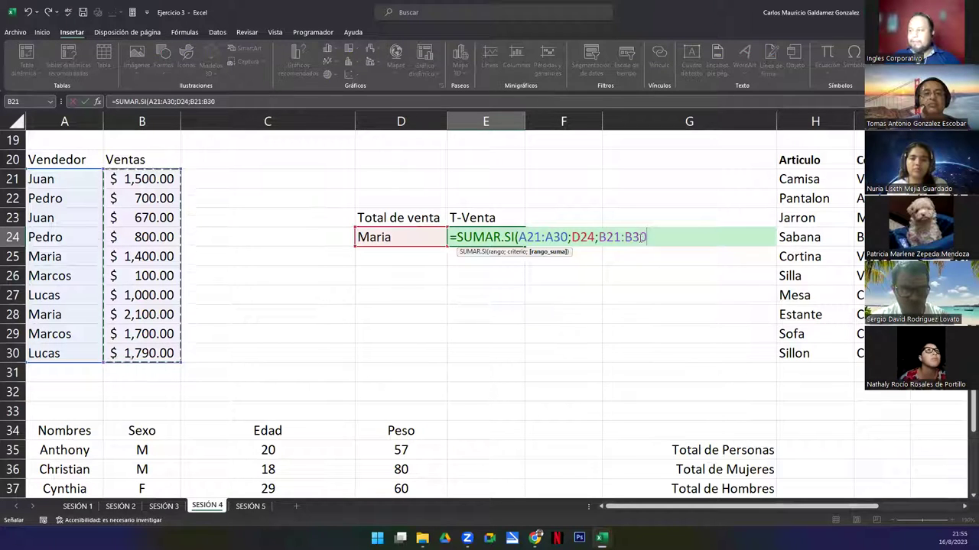
pyautogui.write(')')
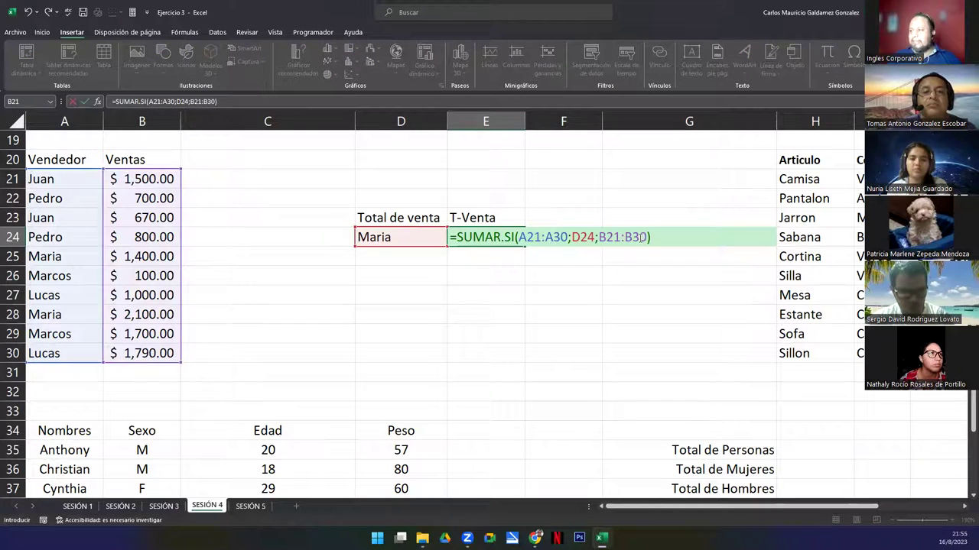
pyautogui.press('Return')
pyautogui.press('Up')
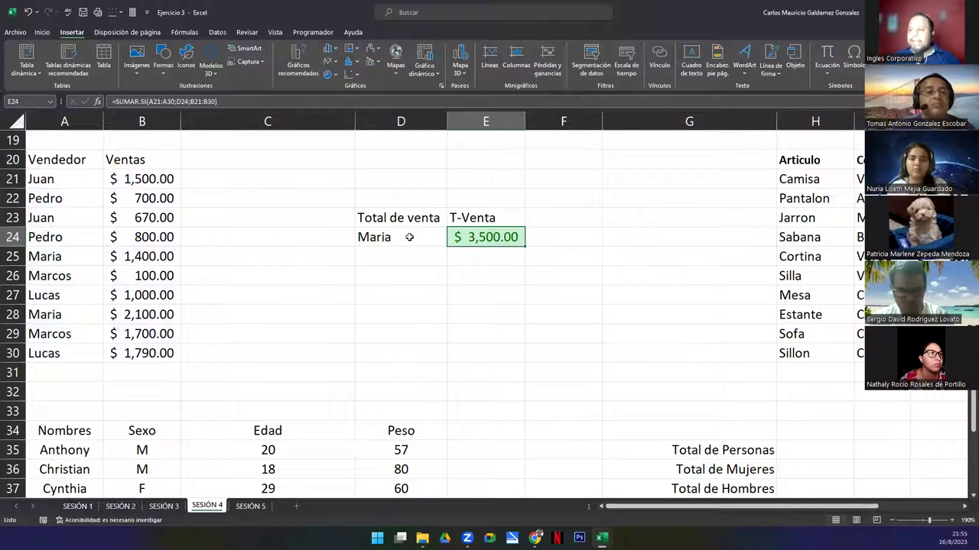
pyautogui.click(409, 237)
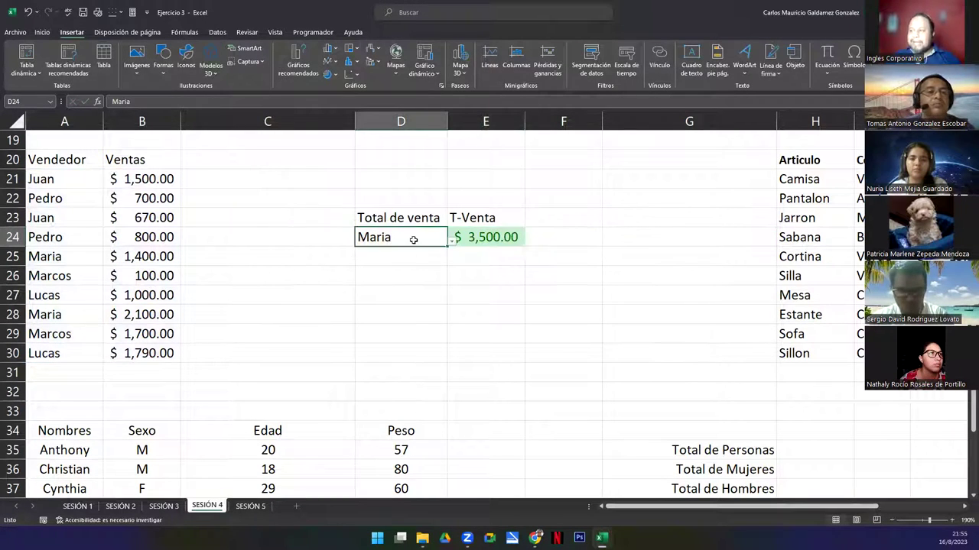
pyautogui.click(495, 245)
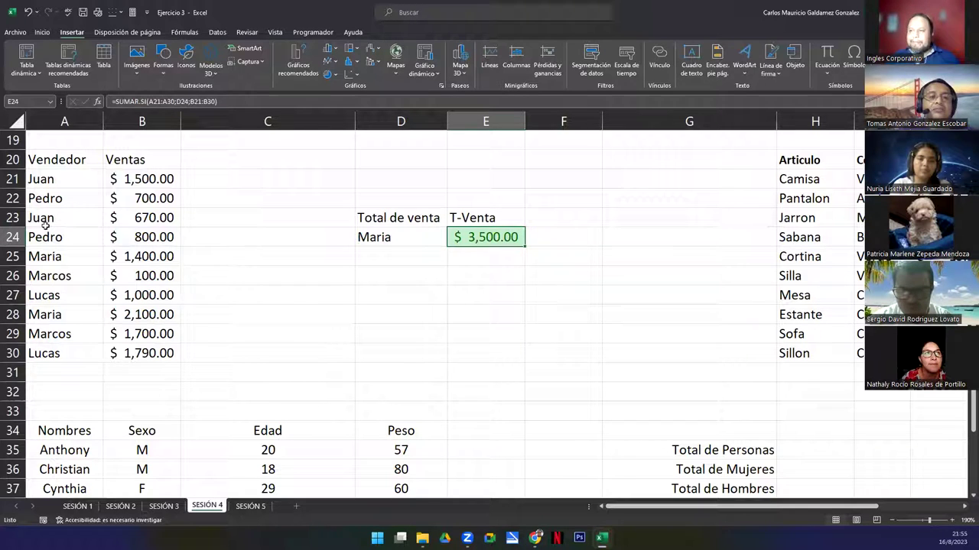
# Select B25 and B28 to confirm Maria's sales sum to 3,500, then select D24
pyautogui.click(116, 257)
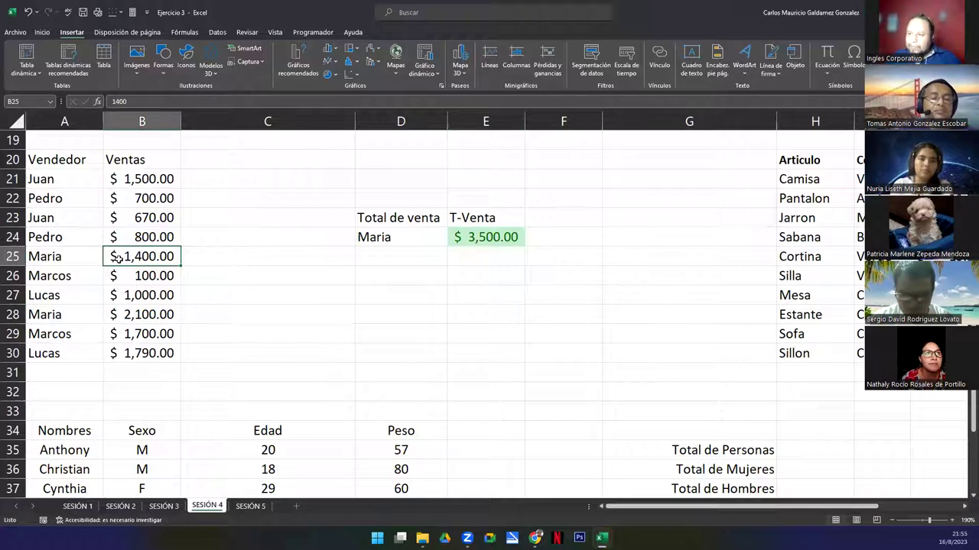
pyautogui.keyDown('ctrl'); pyautogui.click(134, 316); pyautogui.keyUp('ctrl')
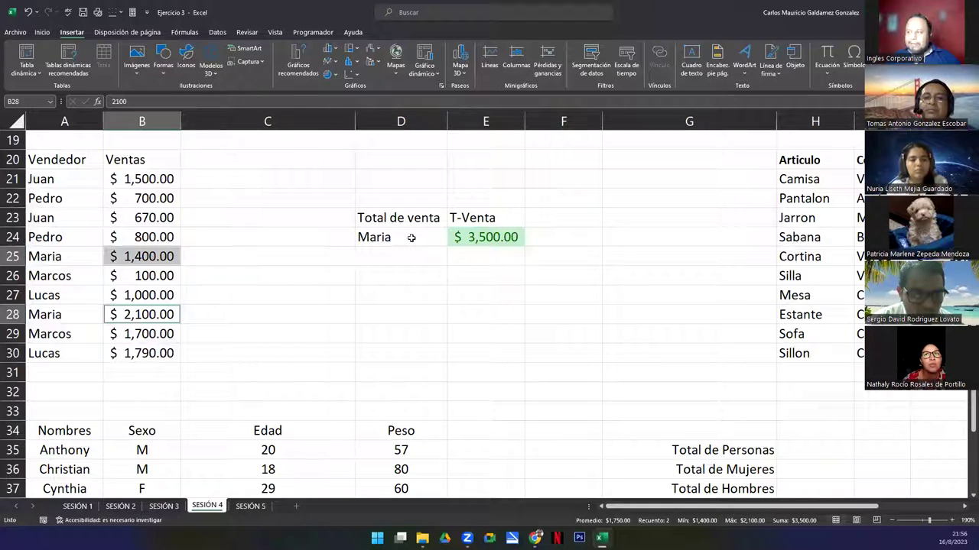
pyautogui.click(412, 238)
# Choose Juan in D24 and verify his B21 and B23 sales match E24's $2,170.00
pyautogui.click(452, 241)
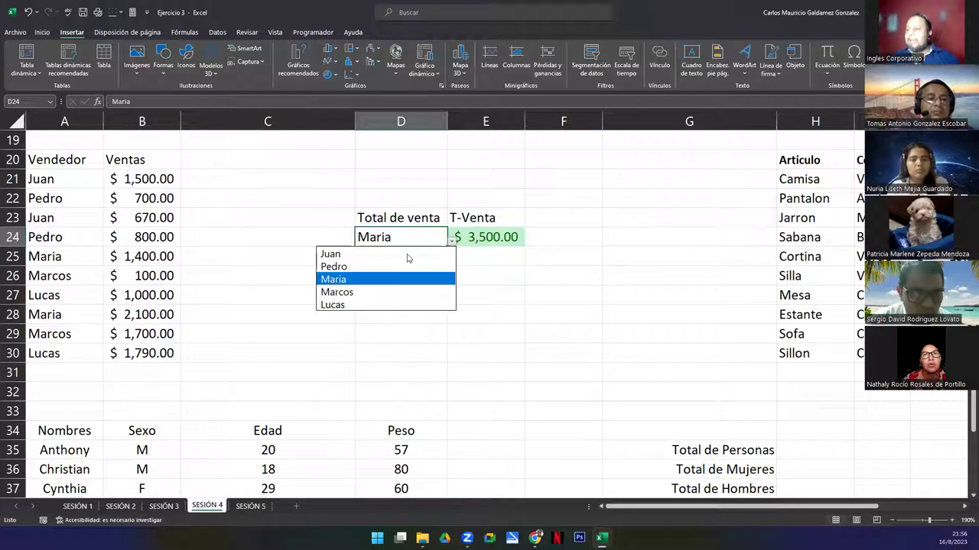
pyautogui.click(377, 253)
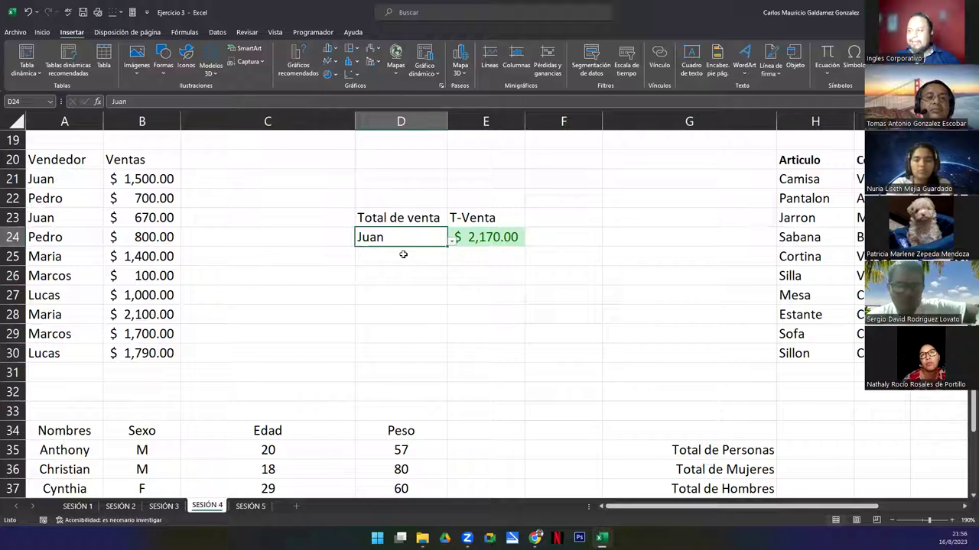
pyautogui.click(479, 240)
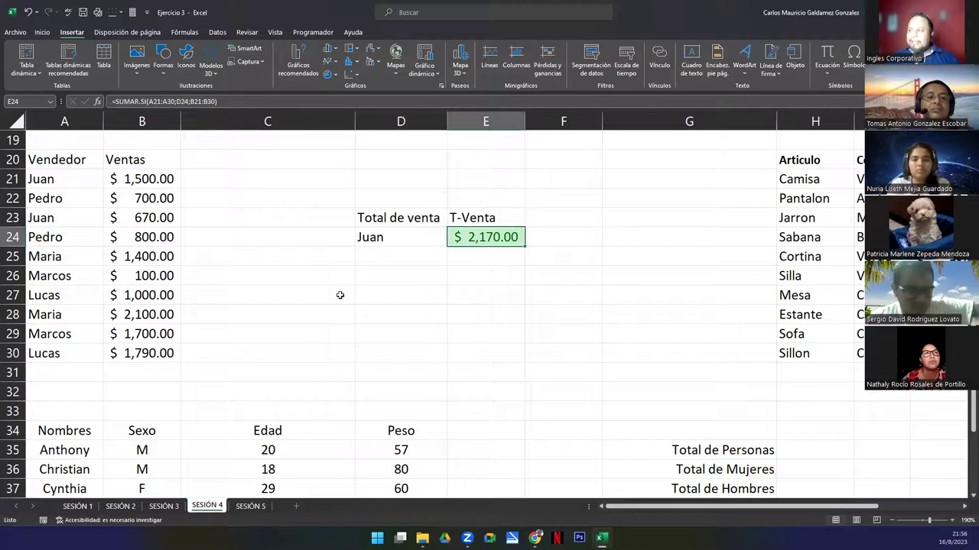
pyautogui.click(109, 181)
pyautogui.keyDown('ctrl'); pyautogui.click(122, 217); pyautogui.keyUp('ctrl')
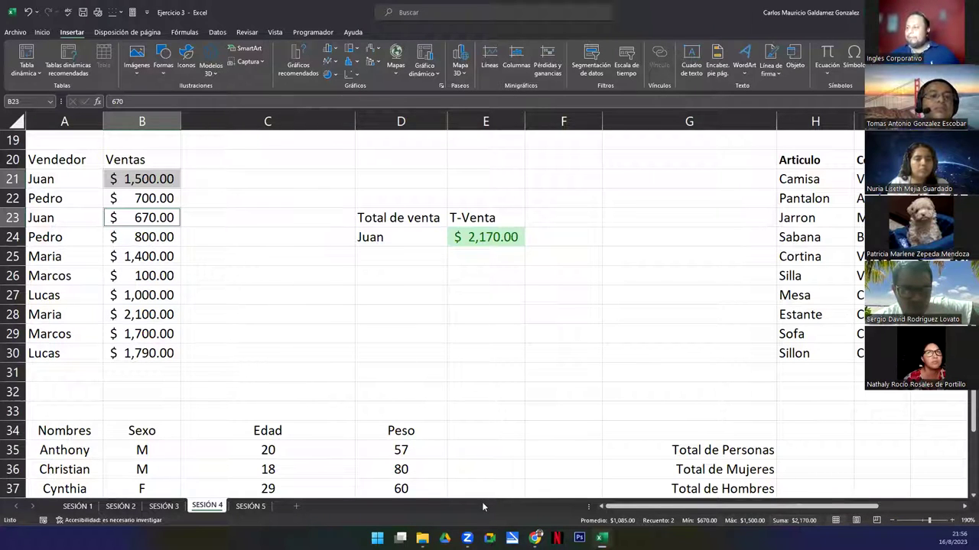
pyautogui.click(481, 237)
pyautogui.doubleClick(481, 237)
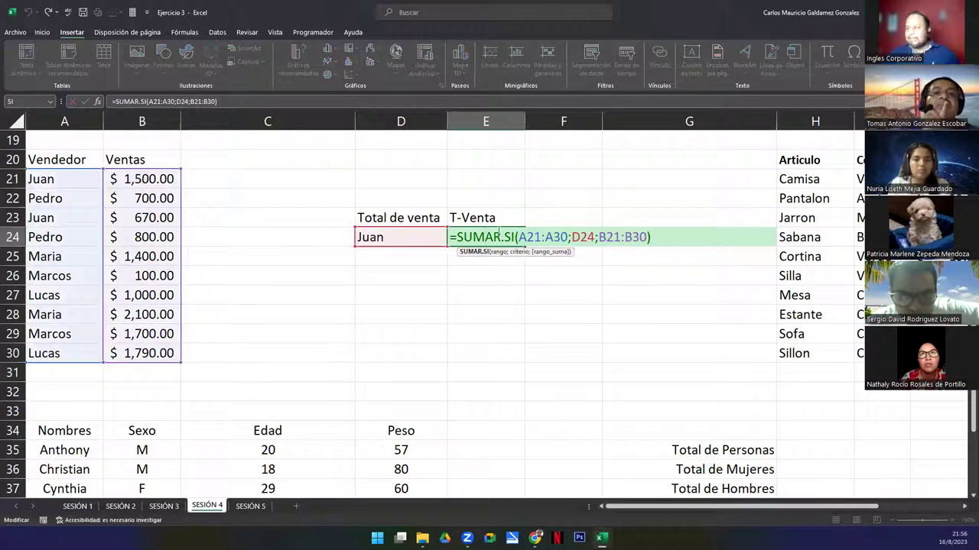
pyautogui.doubleClick(461, 237)
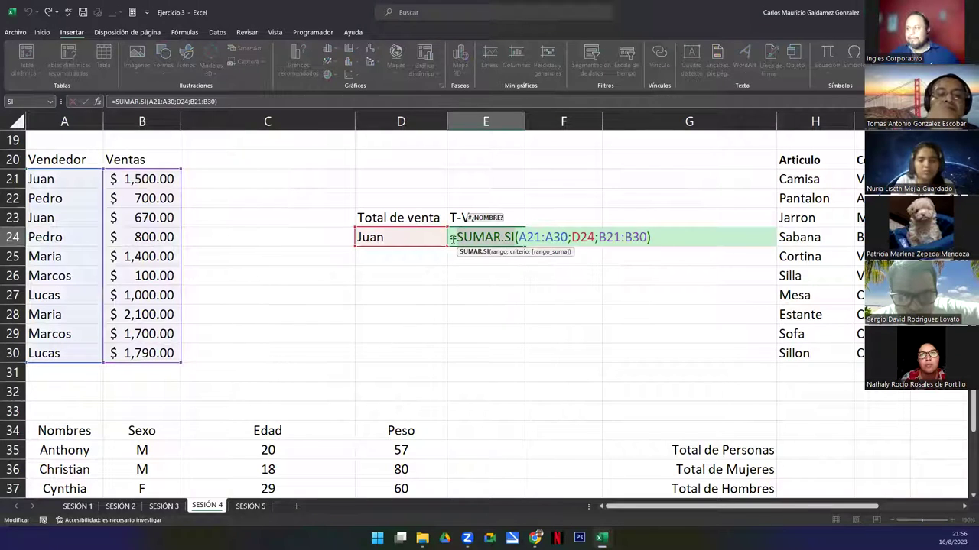
pyautogui.click(469, 238)
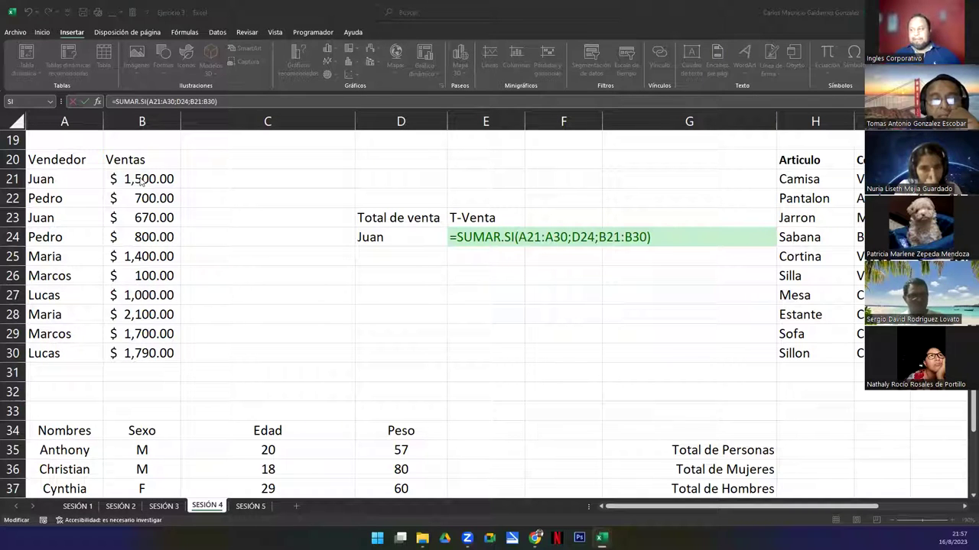
# Recommit E24's formula unchanged, then highlight the A20:B30 table and the D23:E24 total block
pyautogui.click(452, 237)
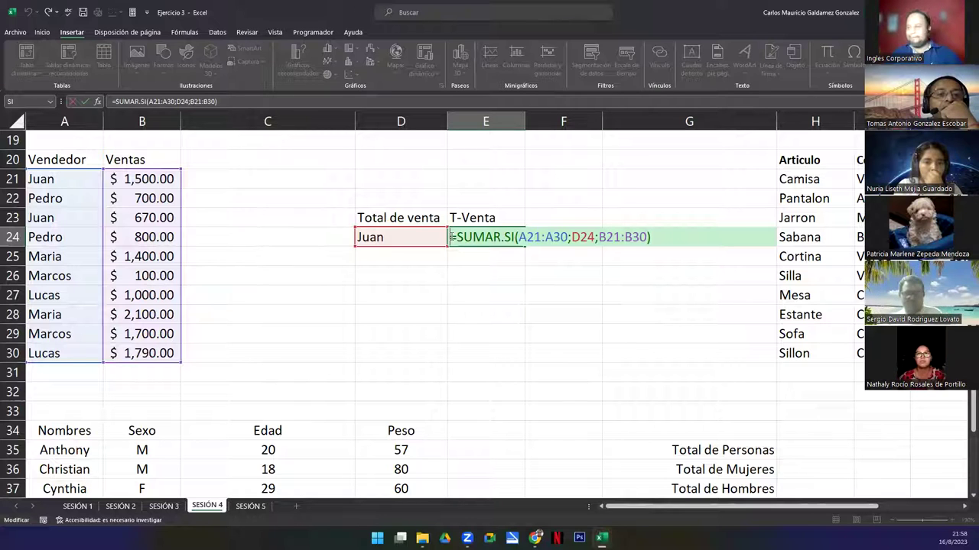
pyautogui.press('Return')
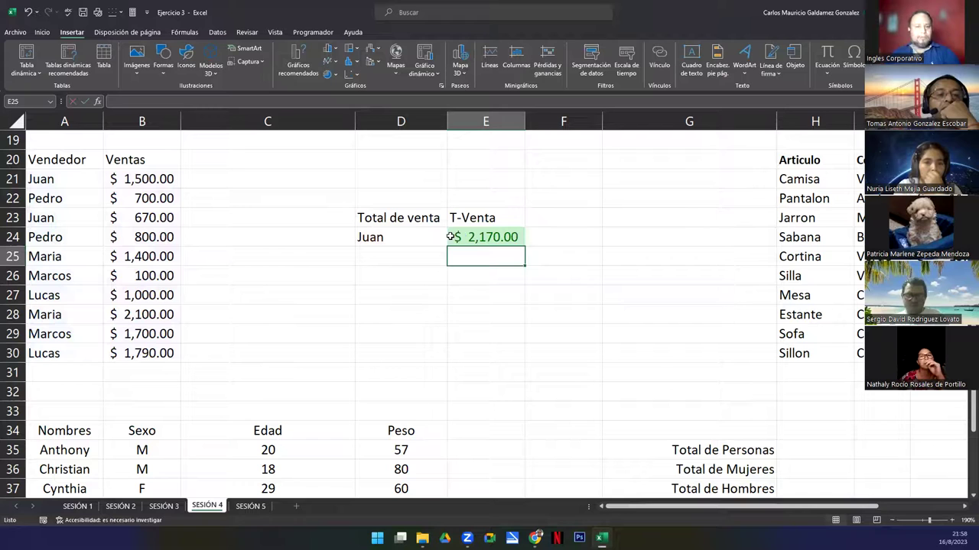
pyautogui.doubleClick(497, 237)
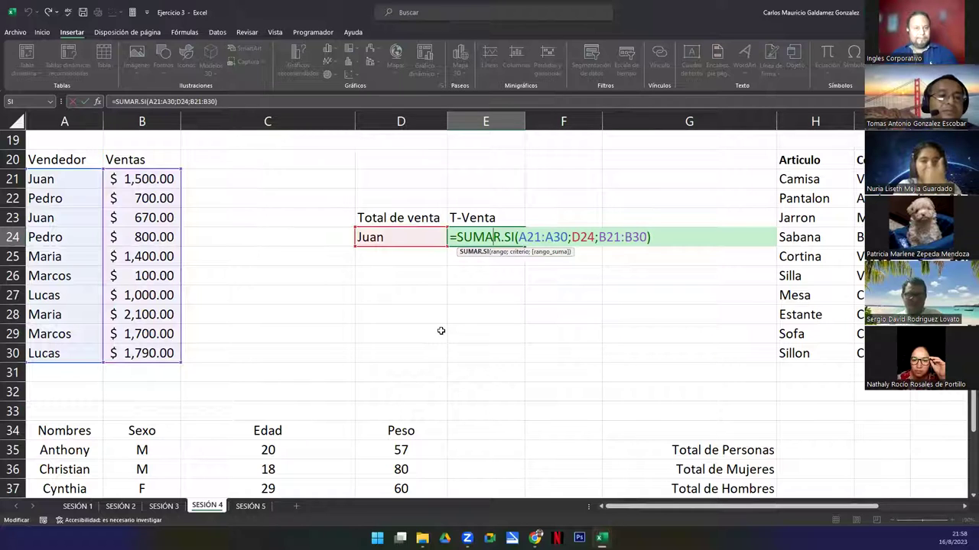
pyautogui.press('Return')
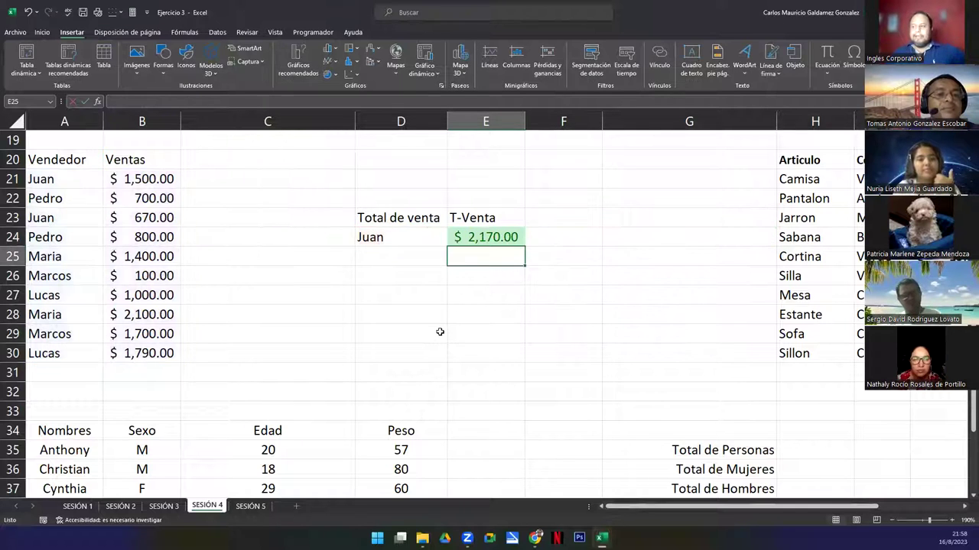
pyautogui.moveTo(43, 162); pyautogui.dragTo(122, 352)
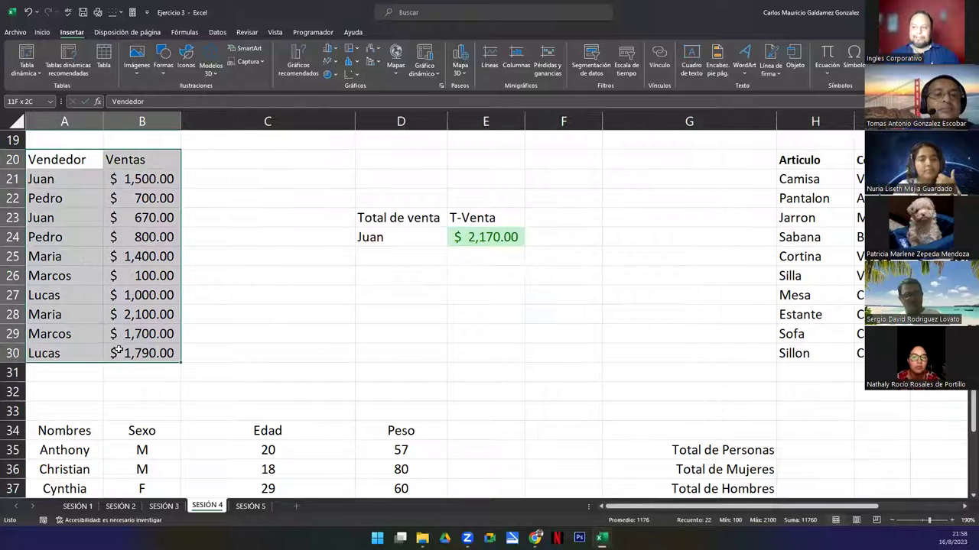
pyautogui.moveTo(398, 218); pyautogui.dragTo(489, 238)
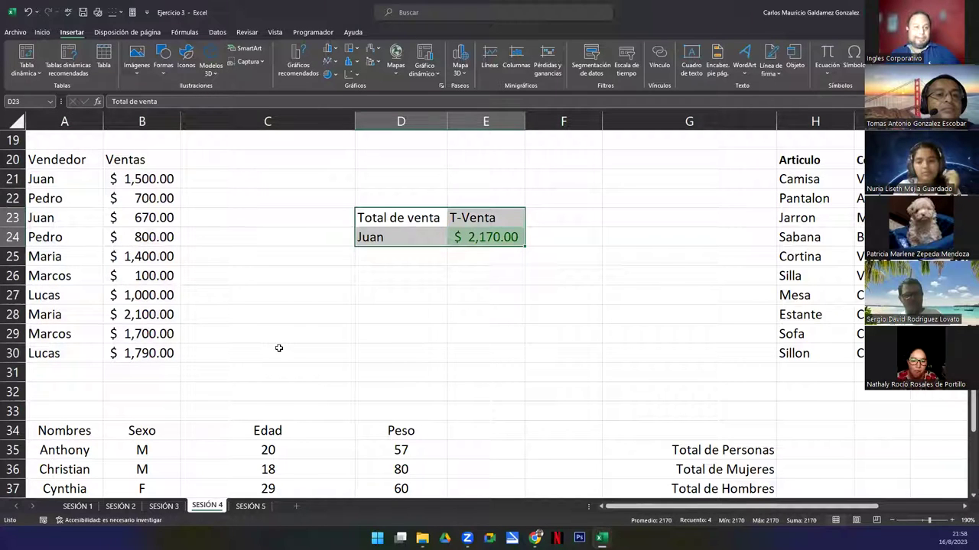
# Confirm the L24 colour dropdown keeps Café under the Articulos color heading
pyautogui.click(964, 506)
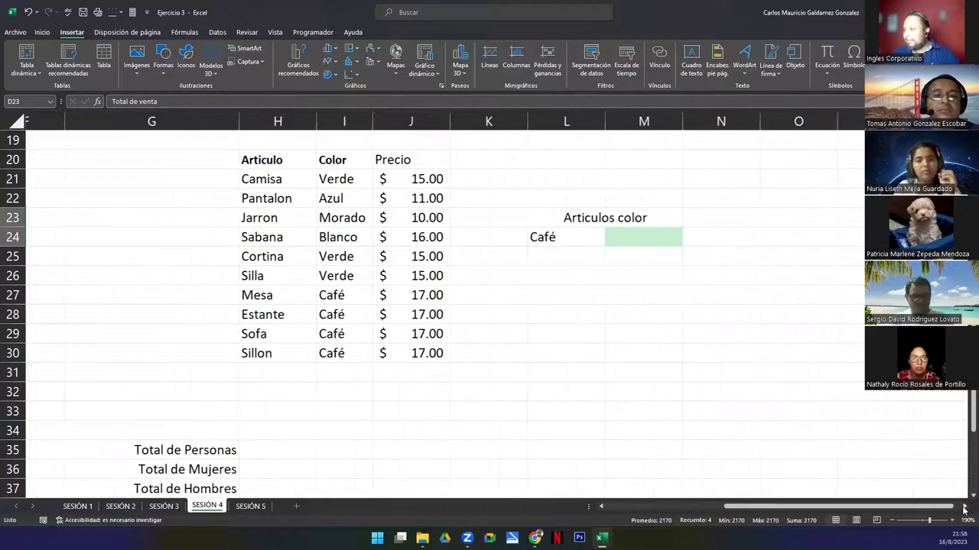
pyautogui.click(579, 239)
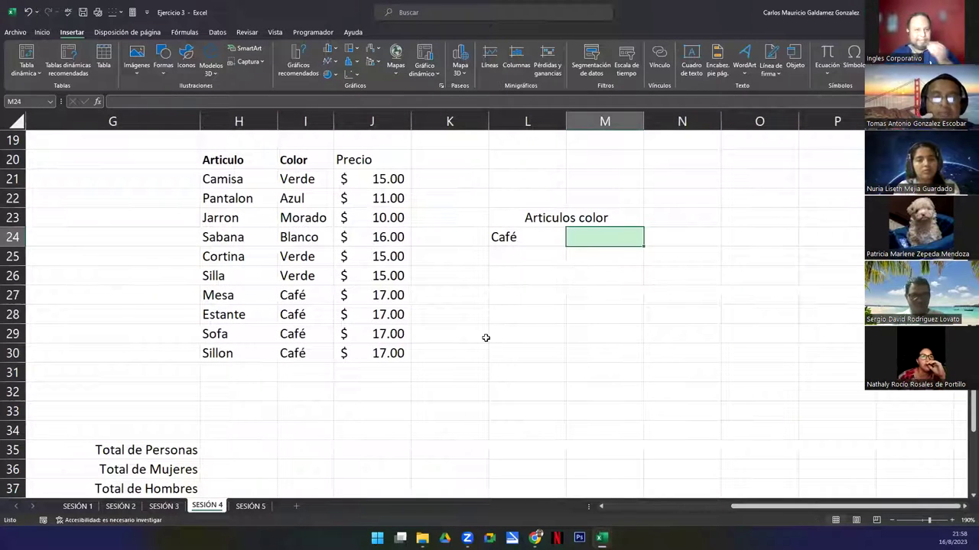
pyautogui.click(524, 236)
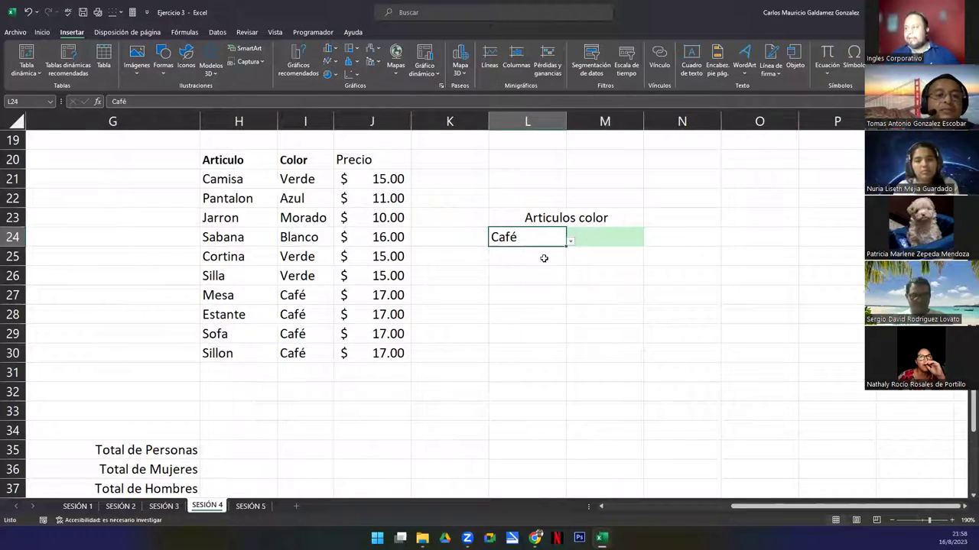
pyautogui.click(569, 241)
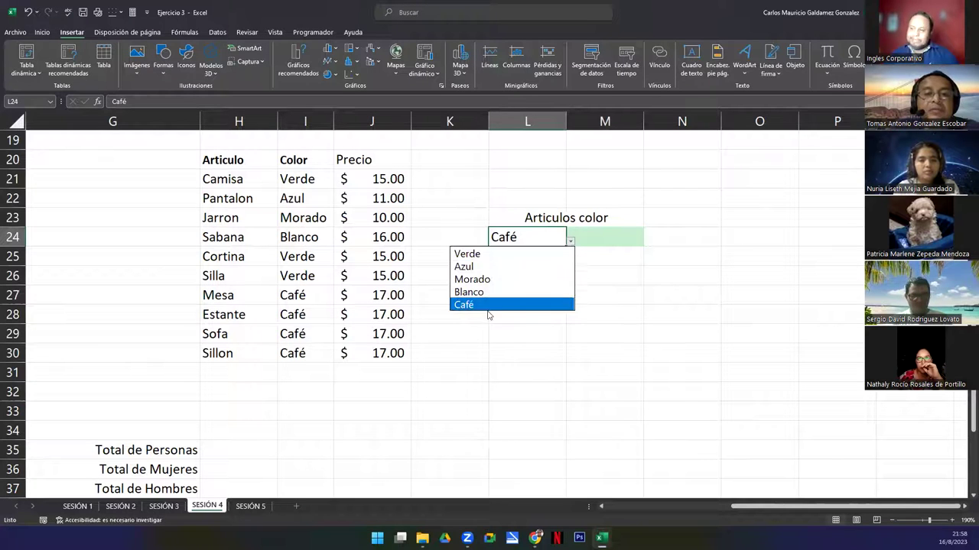
pyautogui.click(534, 241)
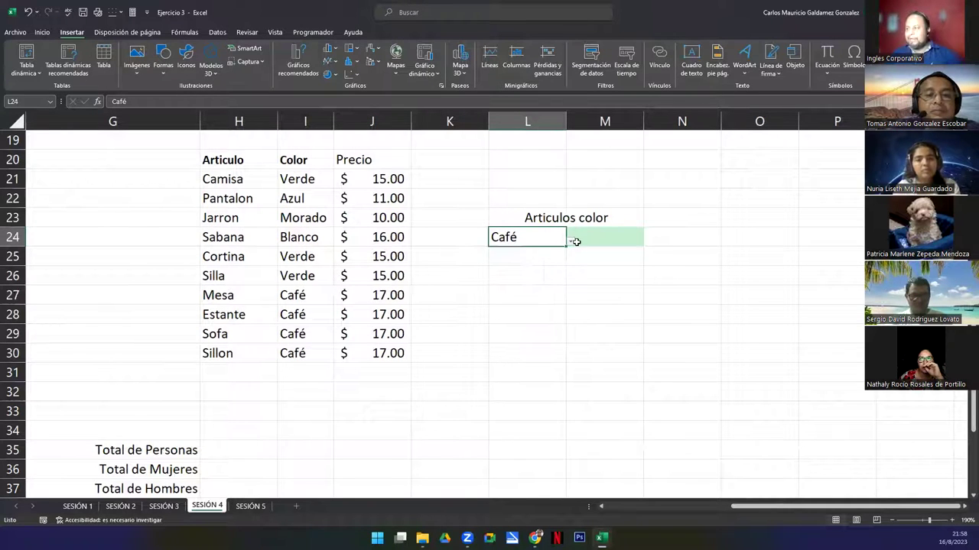
pyautogui.click(583, 238)
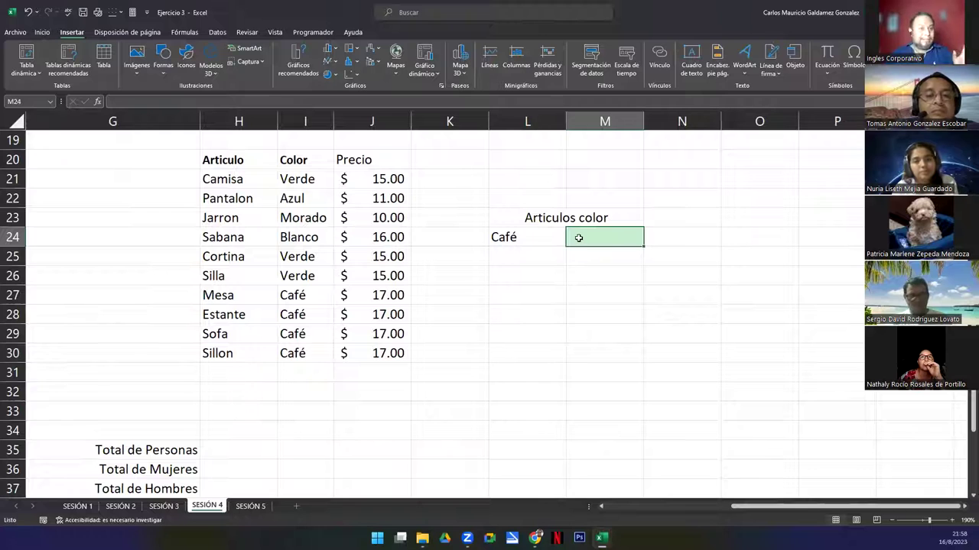
pyautogui.click(538, 219)
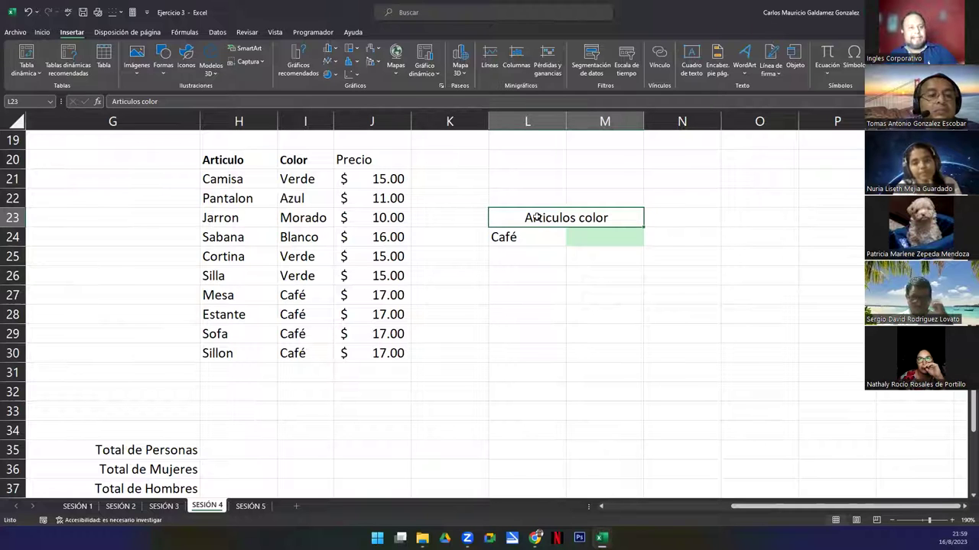
pyautogui.click(507, 238)
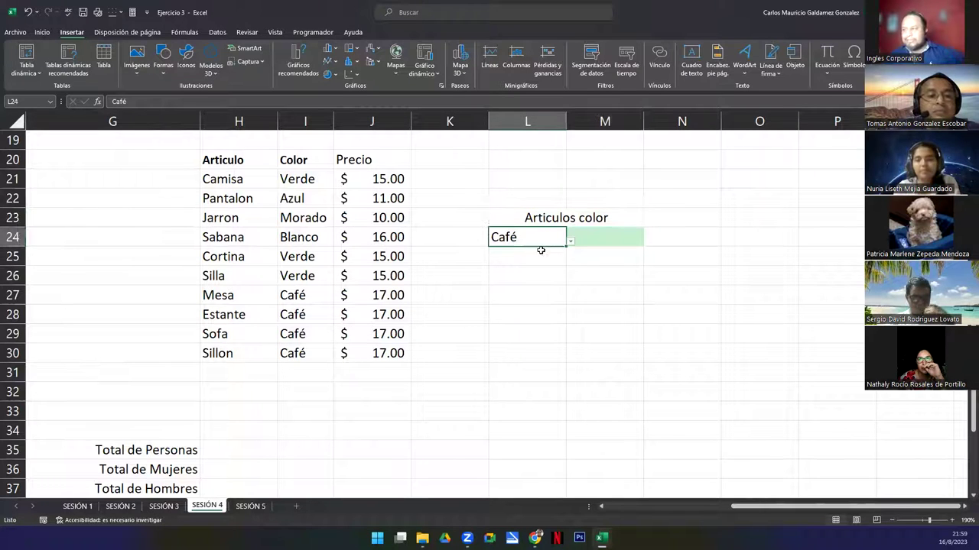
# Center-align Café in L24 with Inicio > Centrar, then select M24
pyautogui.click(43, 32)
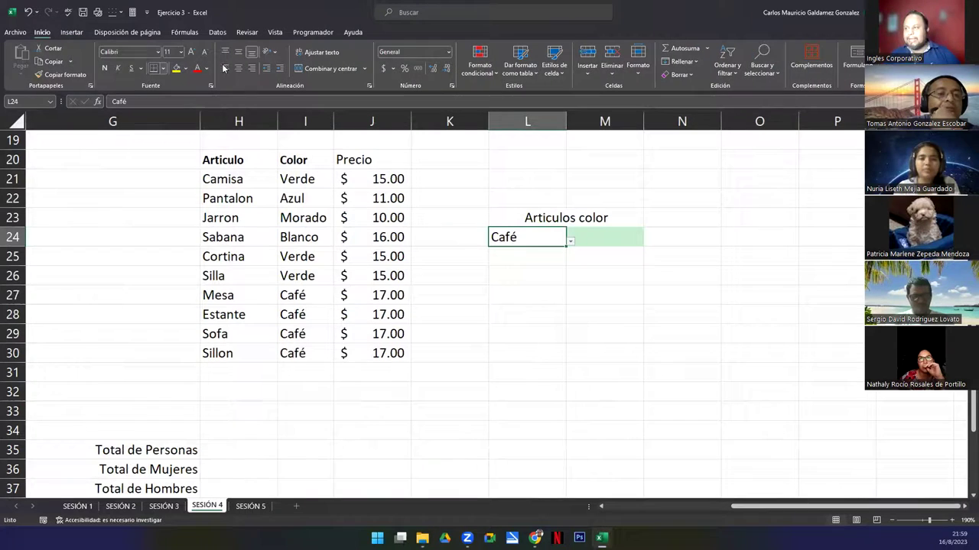
pyautogui.click(238, 68)
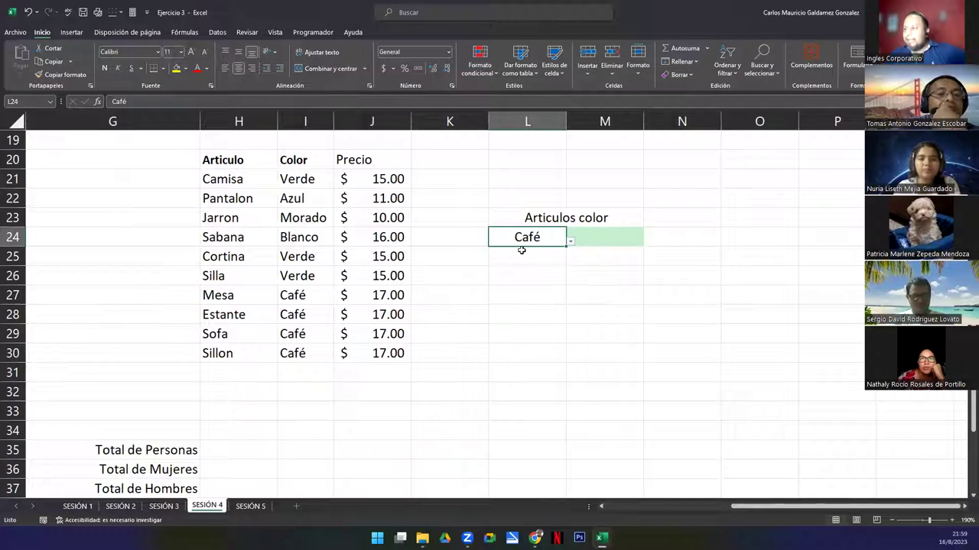
pyautogui.click(571, 242)
pyautogui.click(604, 238)
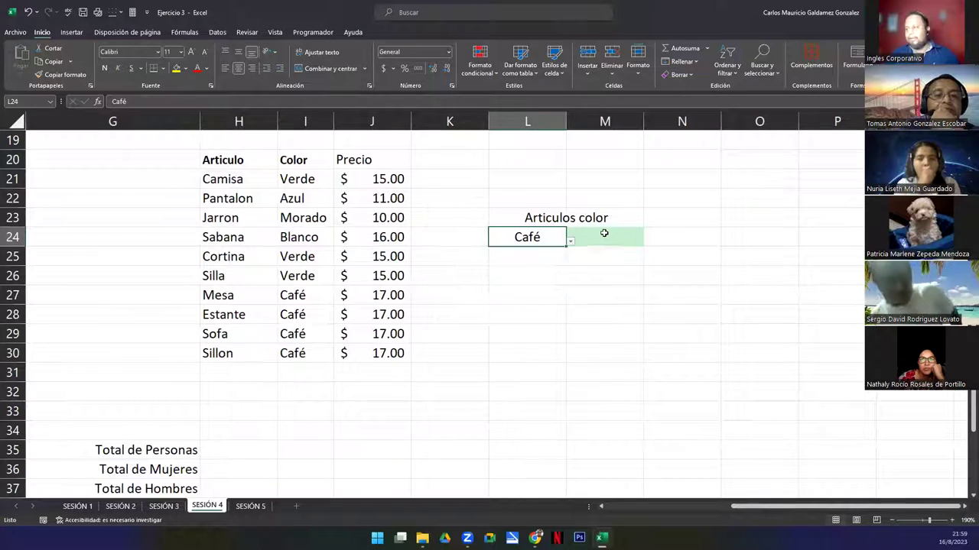
pyautogui.click(600, 240)
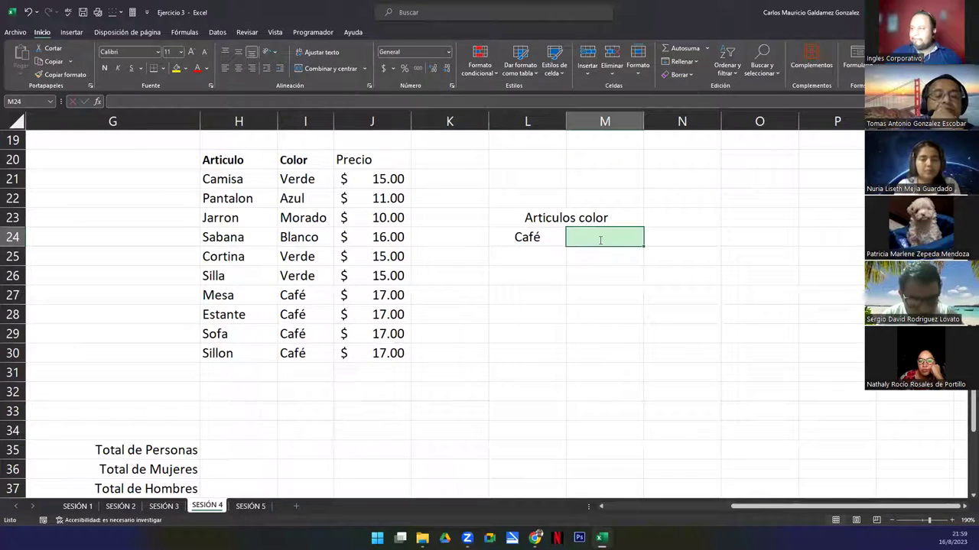
# Enter =CONTAR.SI(I21:I30;L24) in M24 to count items matching the chosen colour
pyautogui.write('=contar.si')
pyautogui.press('Tab')
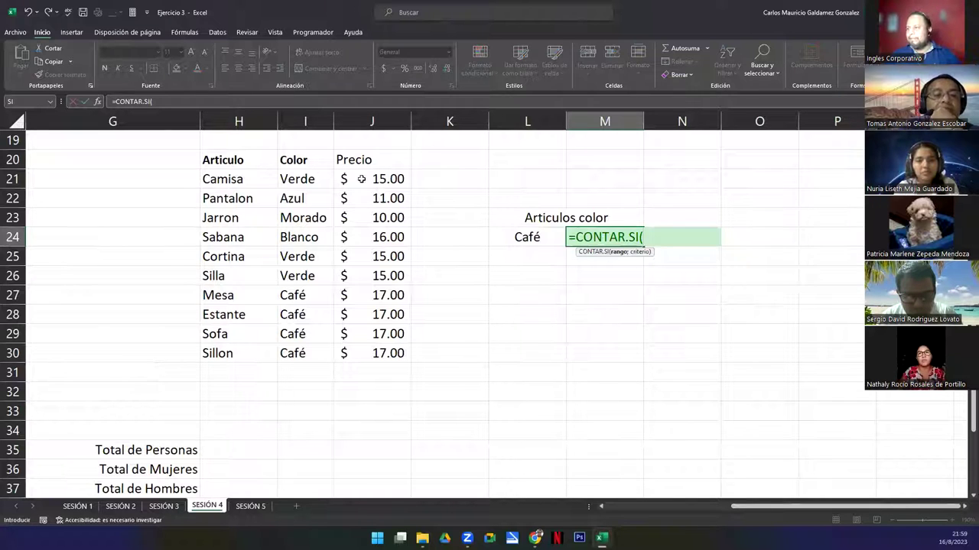
pyautogui.moveTo(298, 179); pyautogui.dragTo(306, 353)
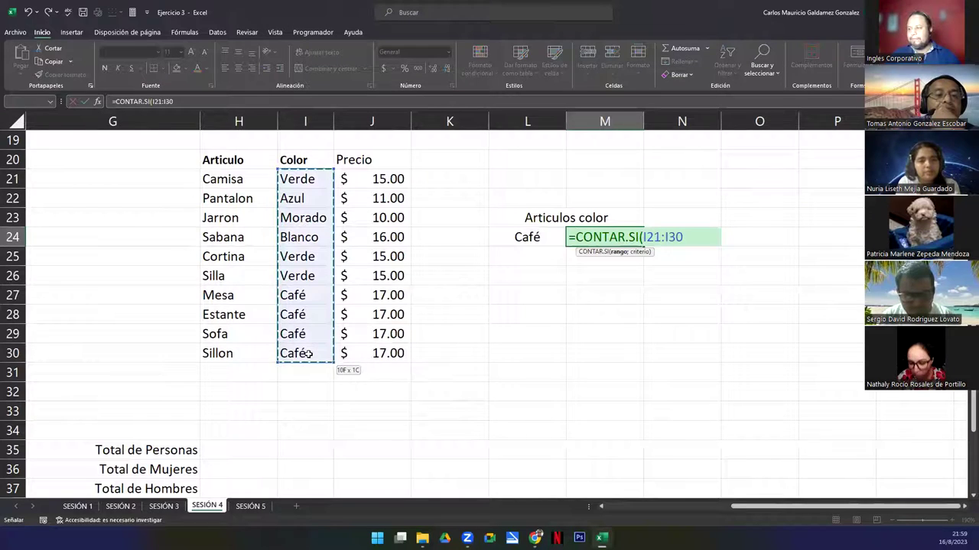
pyautogui.write(';')
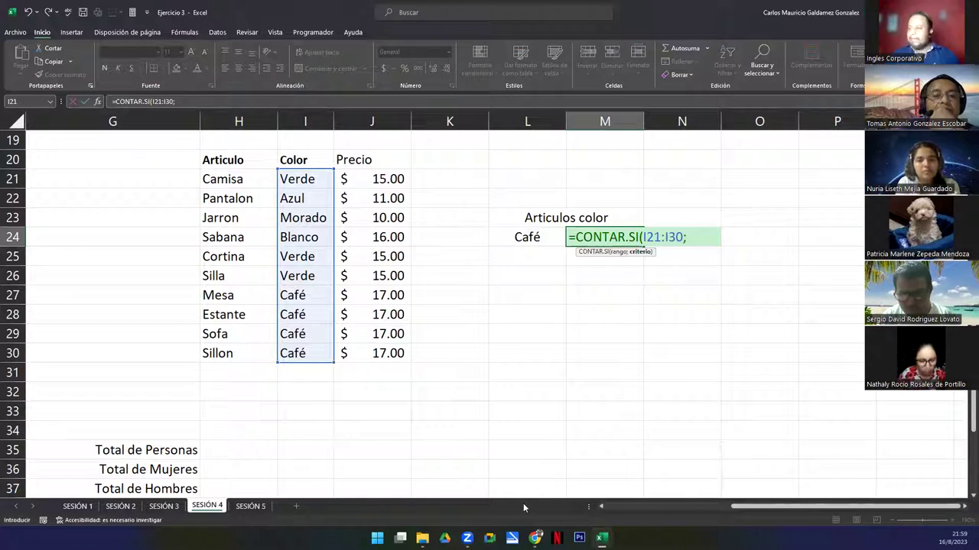
pyautogui.click(530, 236)
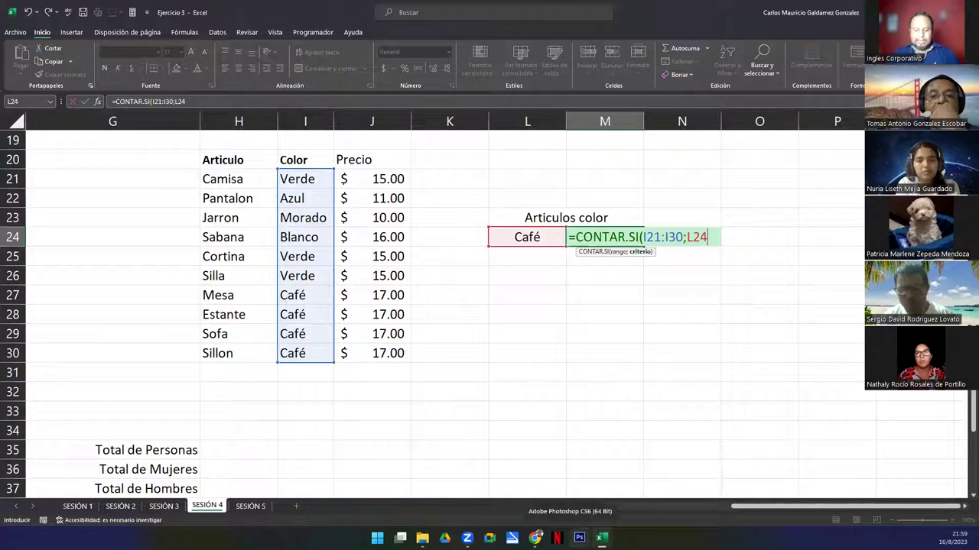
pyautogui.write(')')
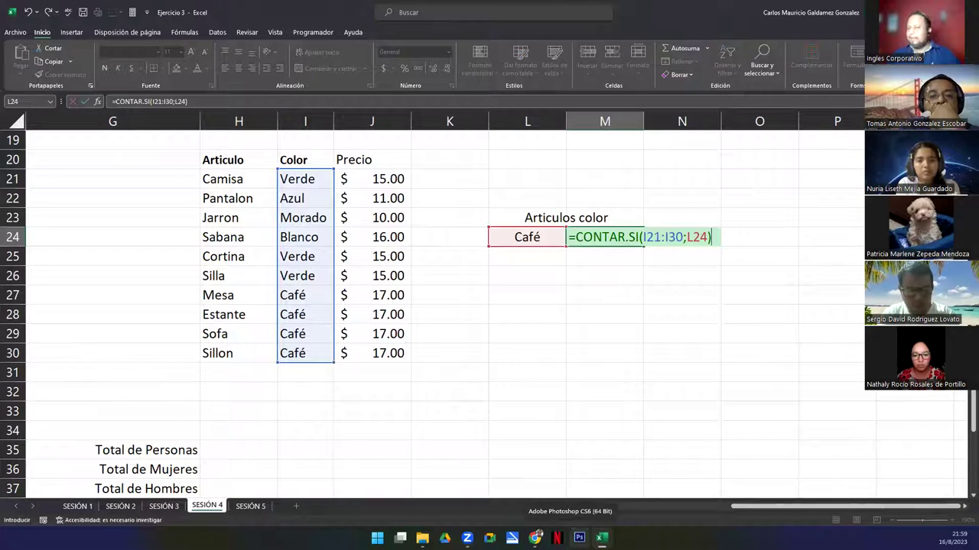
pyautogui.press('Return')
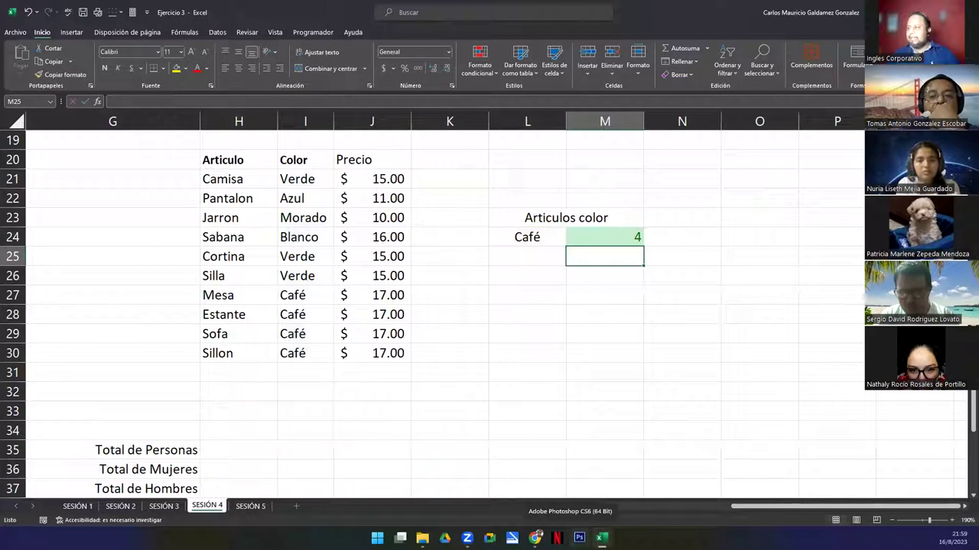
# Verify the count of 4 against the Café entries in column I
pyautogui.click(538, 233)
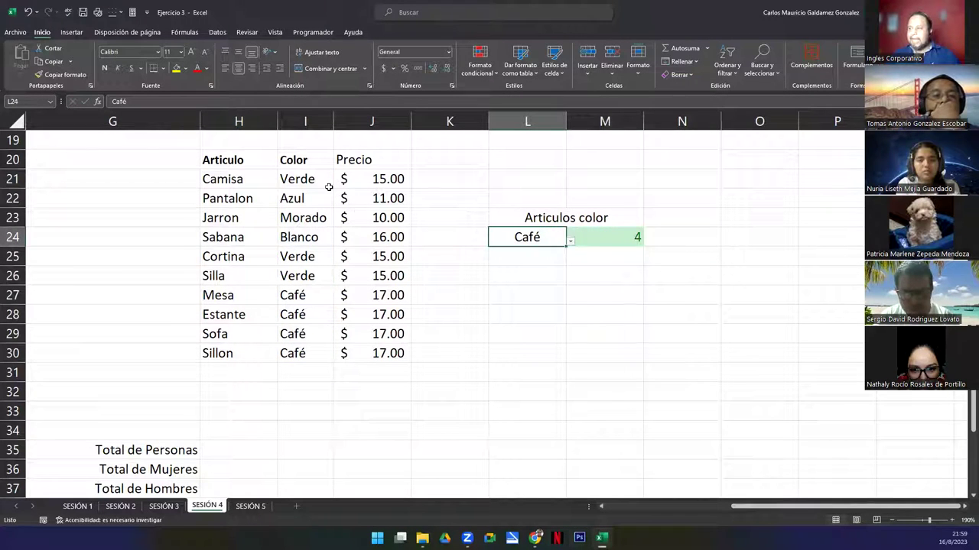
pyautogui.moveTo(298, 176)
pyautogui.mouseDown()
pyautogui.moveTo(325, 353)
pyautogui.moveTo(292, 295)
pyautogui.mouseUp()
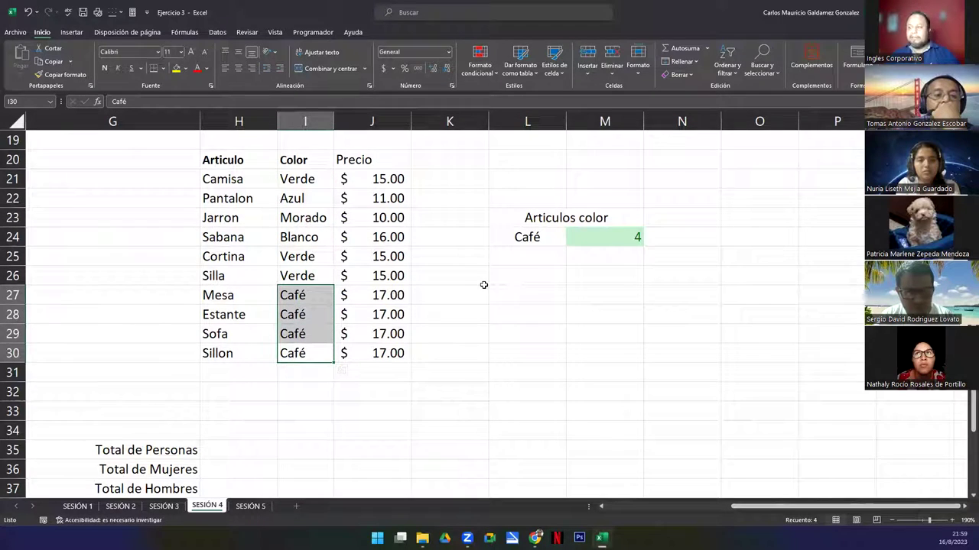
pyautogui.doubleClick(539, 237)
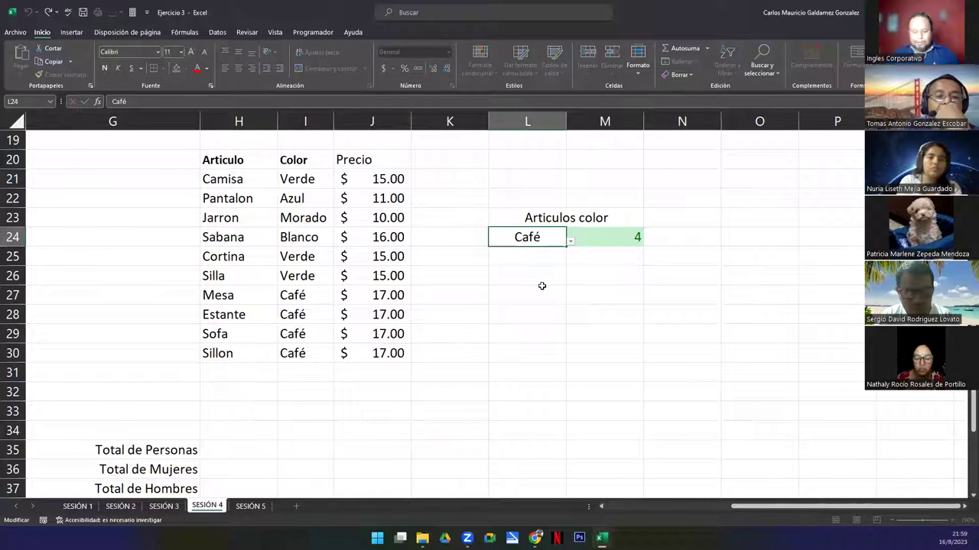
# Change I27 to lowercase café, then to unaccented cafe, dropping M24 to 3
pyautogui.click(295, 296)
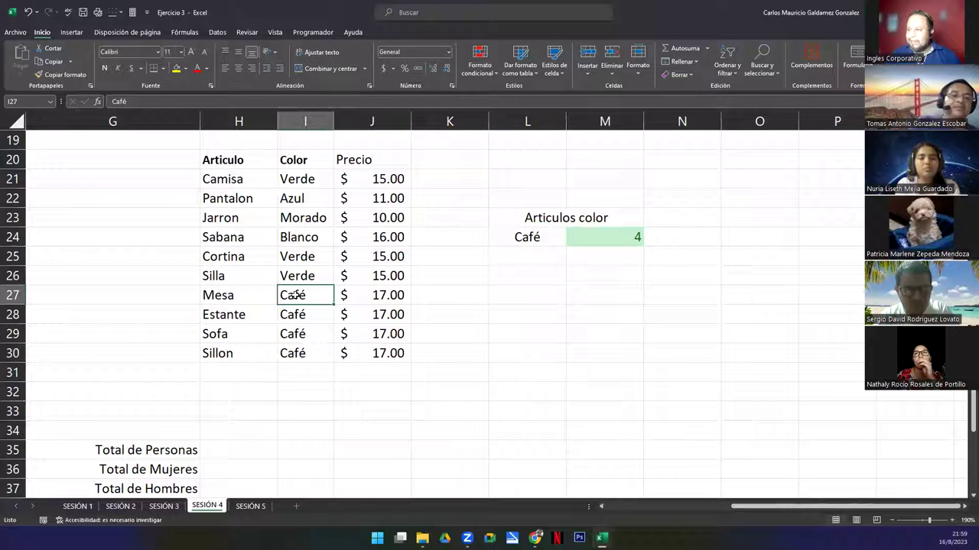
pyautogui.write('café')
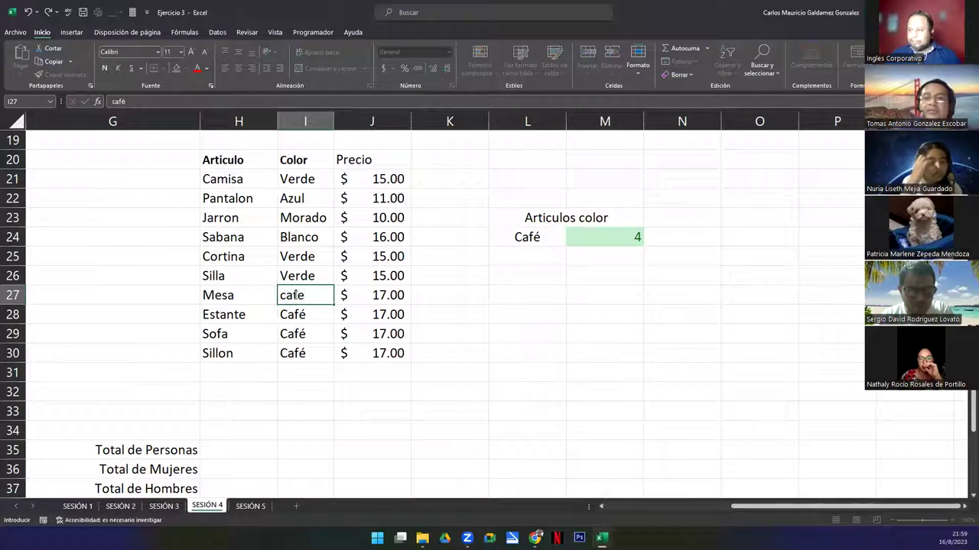
pyautogui.press('Return')
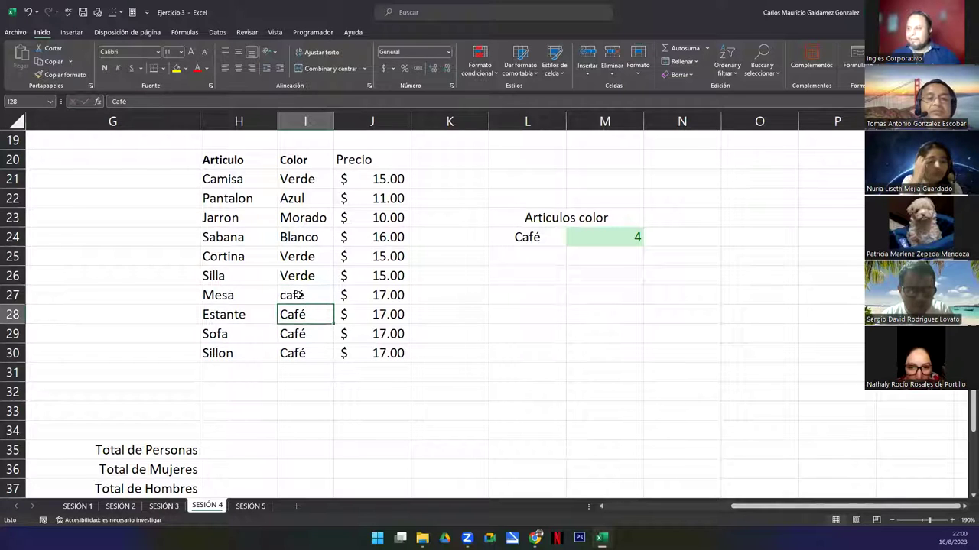
pyautogui.doubleClick(300, 297)
pyautogui.press('BackSpace')
pyautogui.write('e')
pyautogui.press('Return')
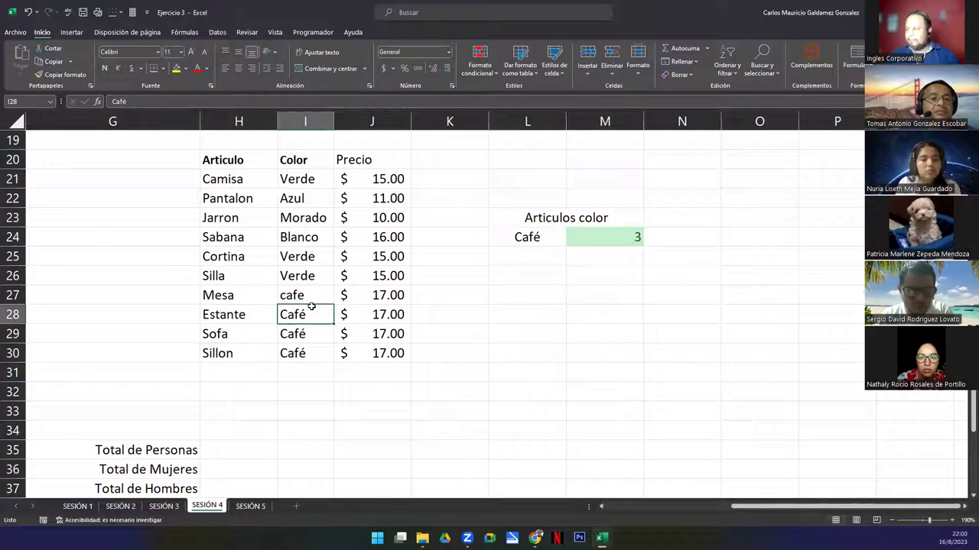
pyautogui.press('Up')
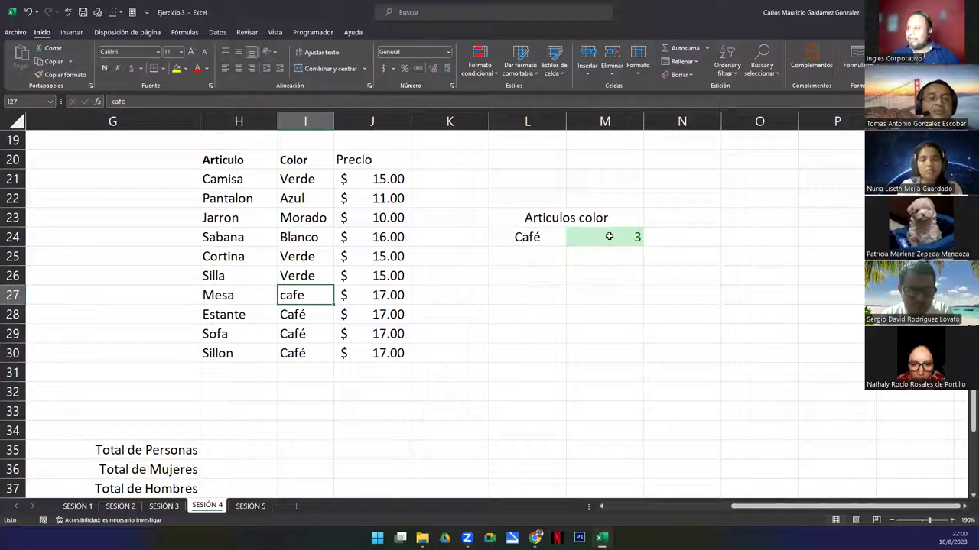
pyautogui.click(609, 236)
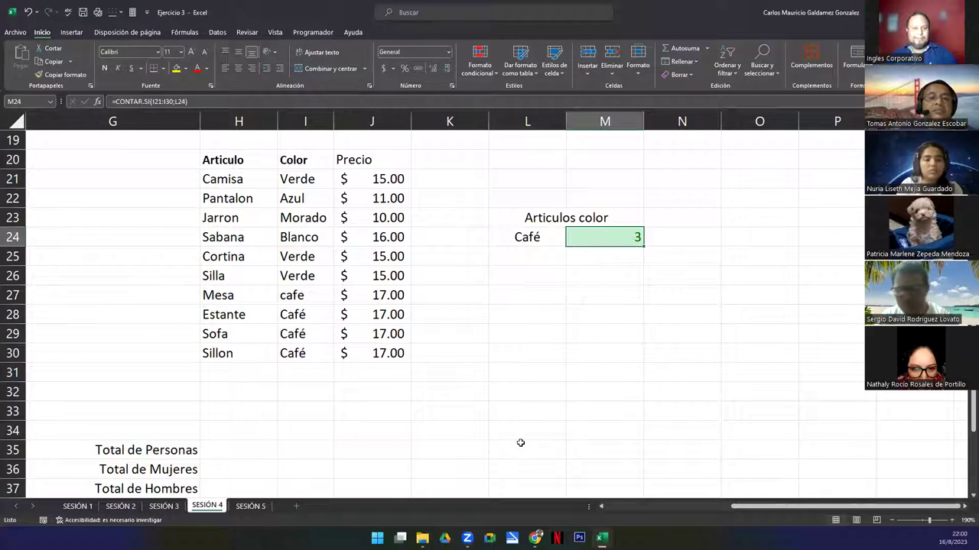
# Restore the accented café in I27 so M24 returns to 4
pyautogui.click(304, 296)
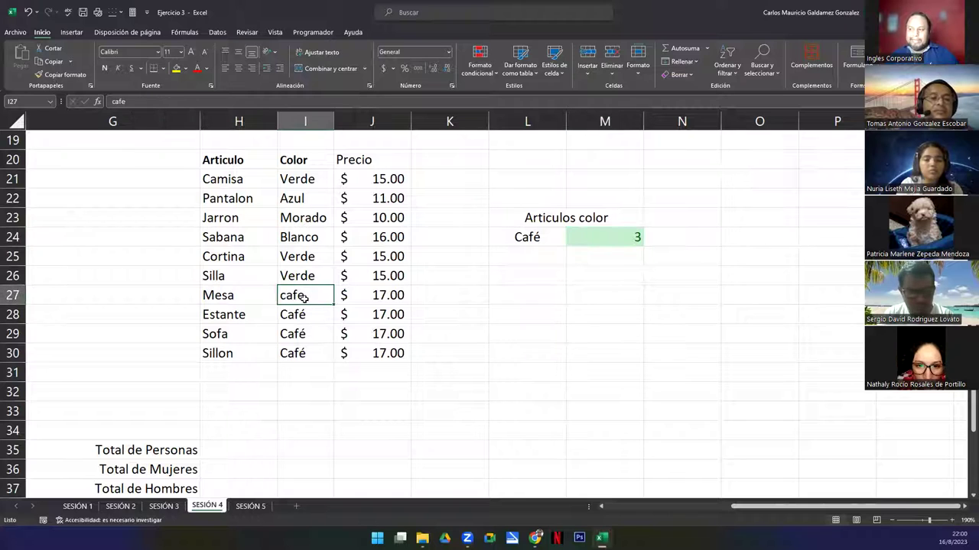
pyautogui.doubleClick(320, 295)
pyautogui.press('BackSpace')
pyautogui.write('é')
pyautogui.hotkey('ctrl', 'Return')
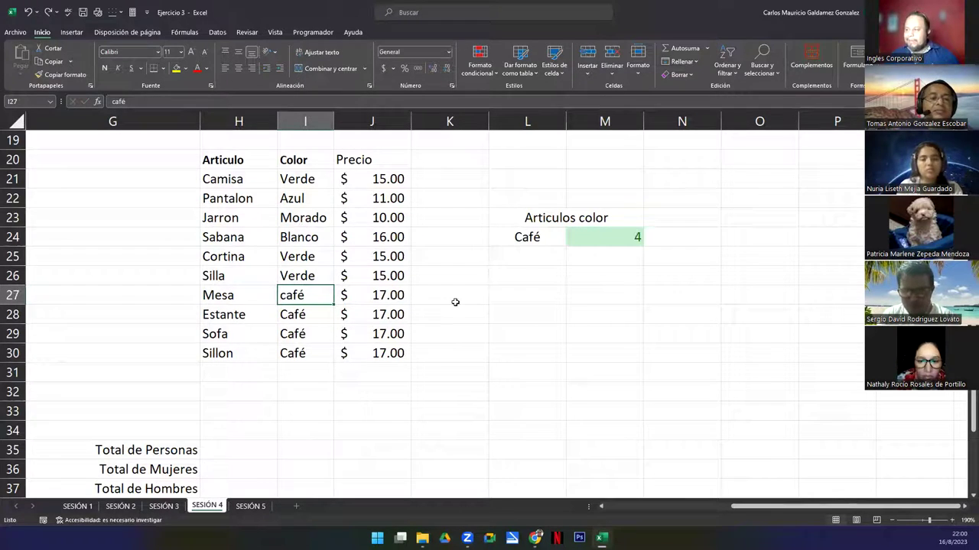
pyautogui.click(635, 238)
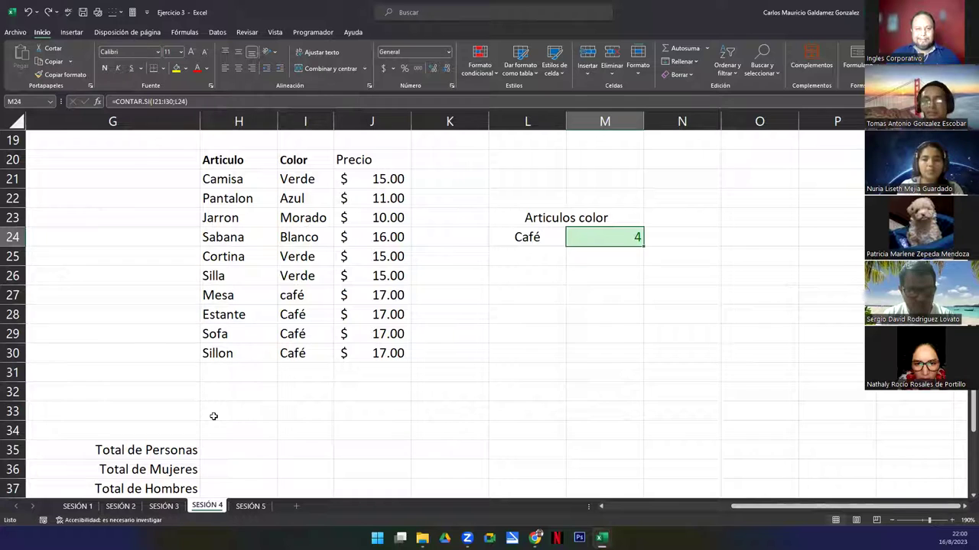
pyautogui.hotkey('ctrl', 'y')
pyautogui.hotkey('ctrl', 'z')
# Test an edit to I28, restore Café, and inspect M24's CONTAR.SI formula
pyautogui.click(312, 315)
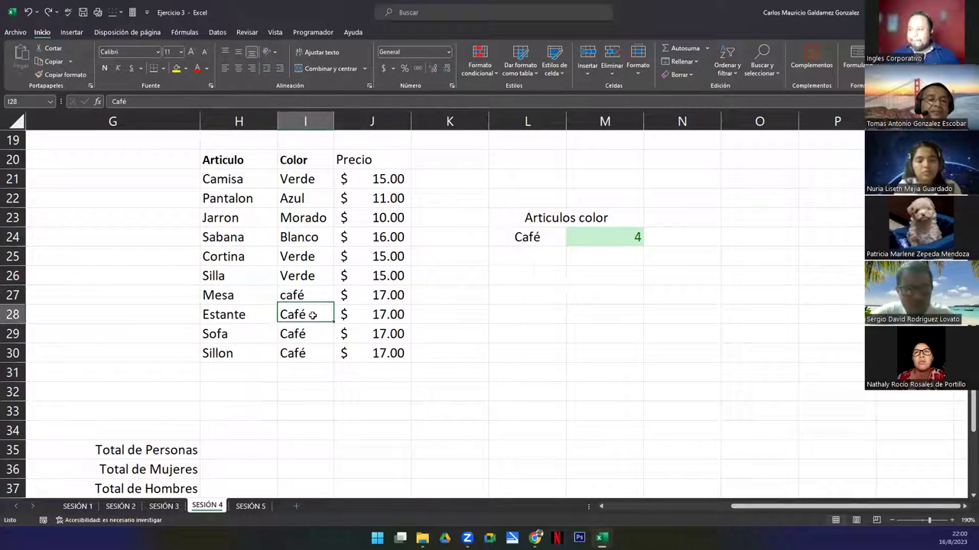
pyautogui.doubleClick(312, 315)
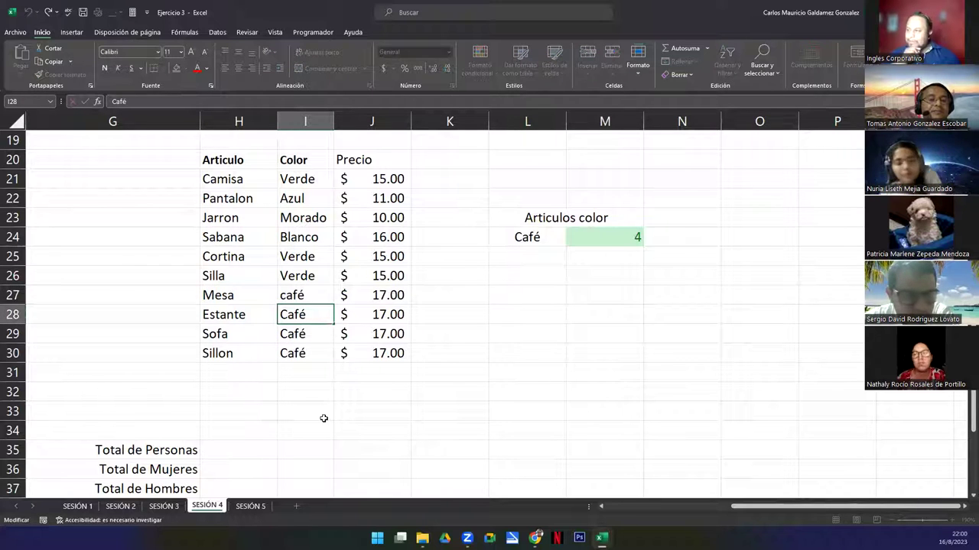
pyautogui.press('Return')
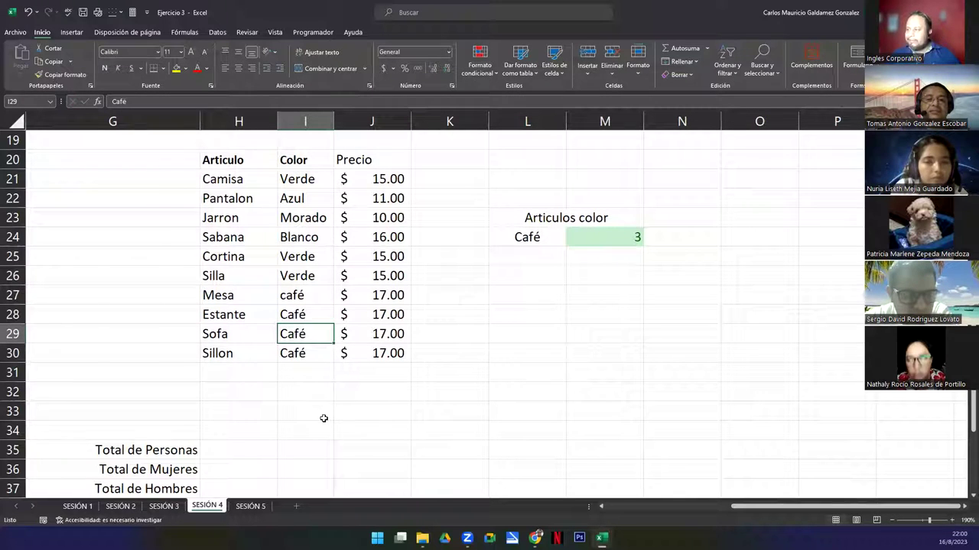
pyautogui.click(619, 233)
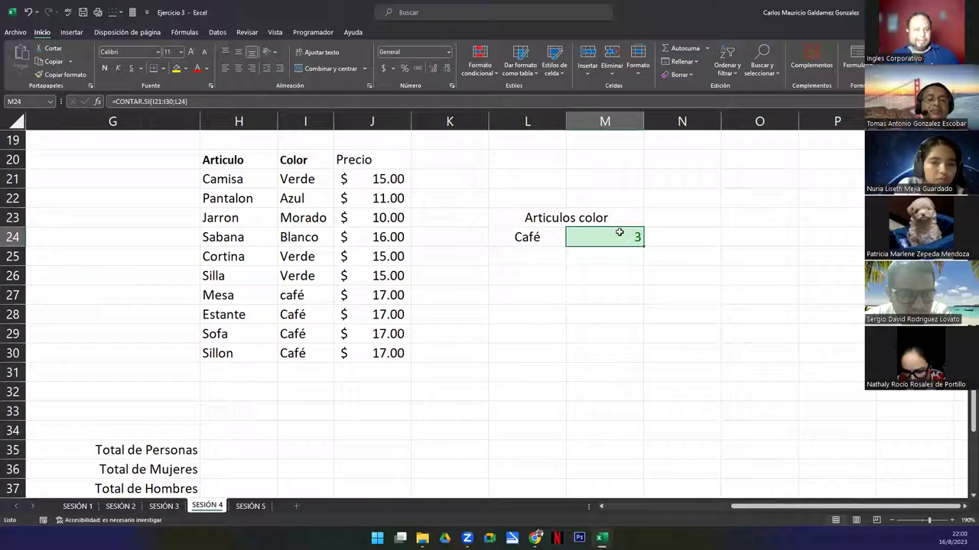
pyautogui.click(309, 320)
pyautogui.doubleClick(306, 321)
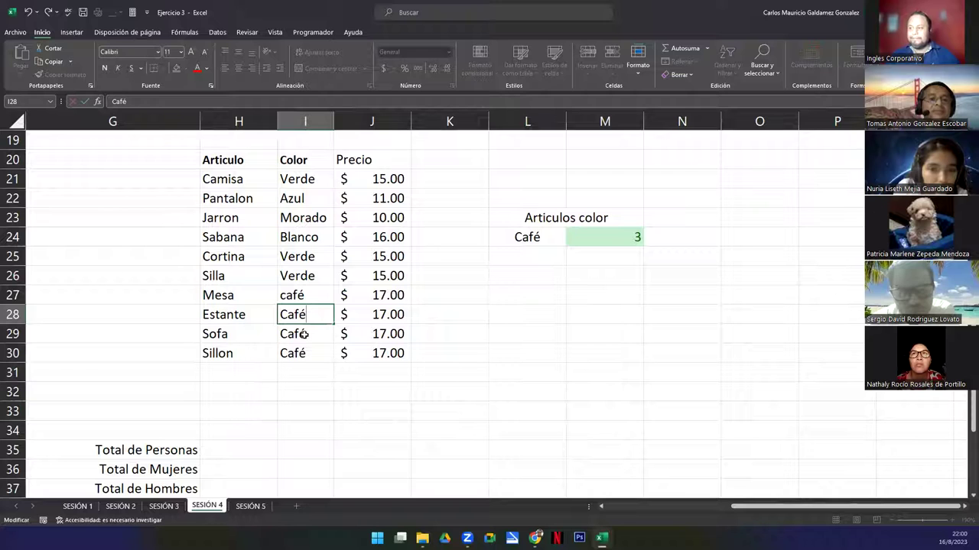
pyautogui.click(305, 334)
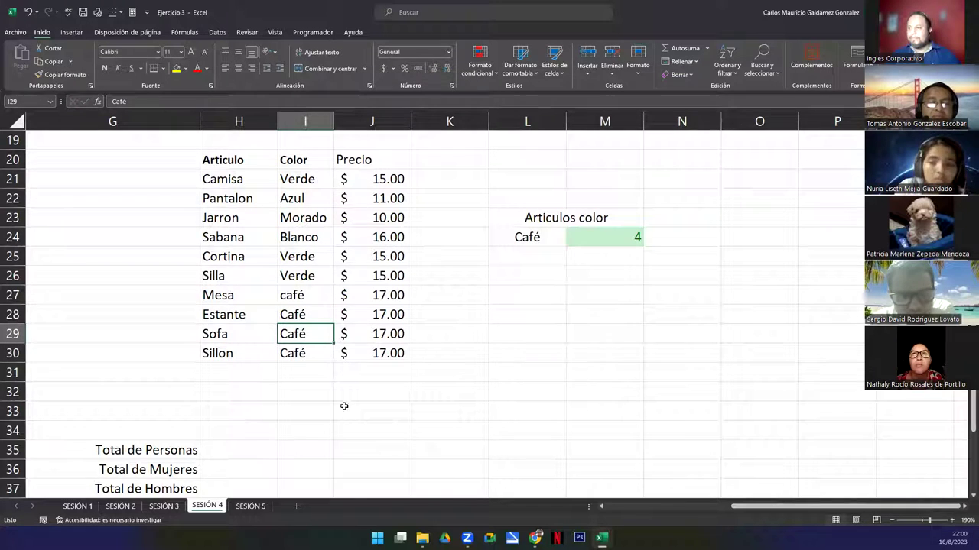
pyautogui.doubleClick(606, 241)
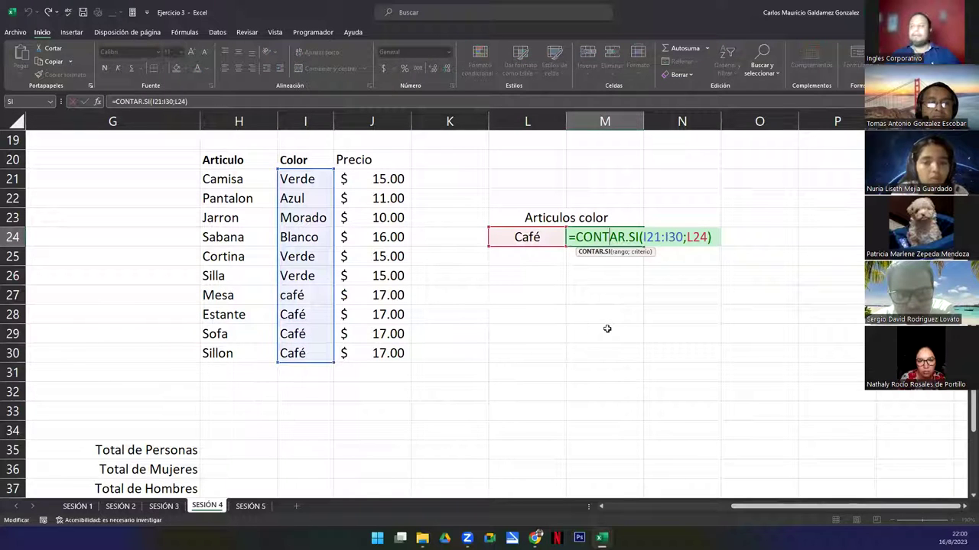
pyautogui.click(618, 256)
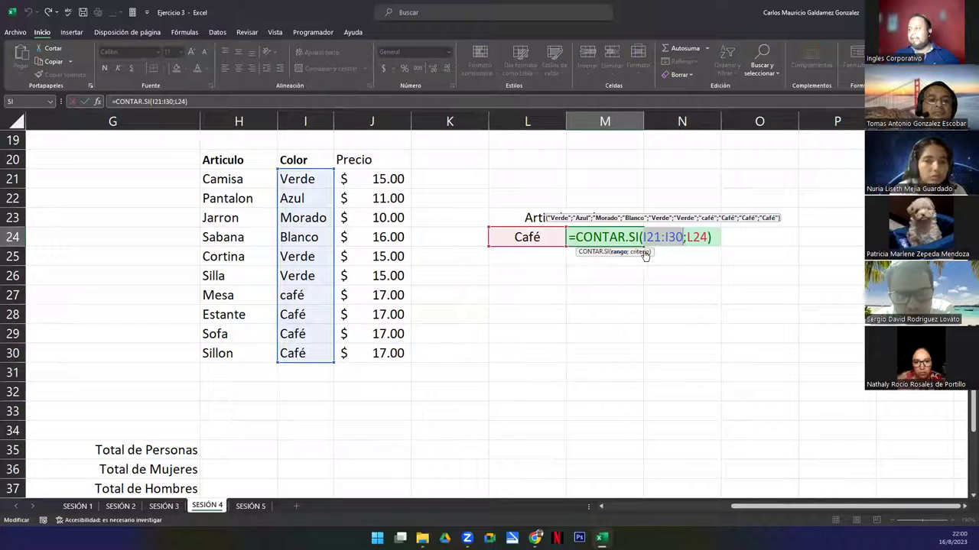
pyautogui.click(641, 252)
pyautogui.click(641, 252)
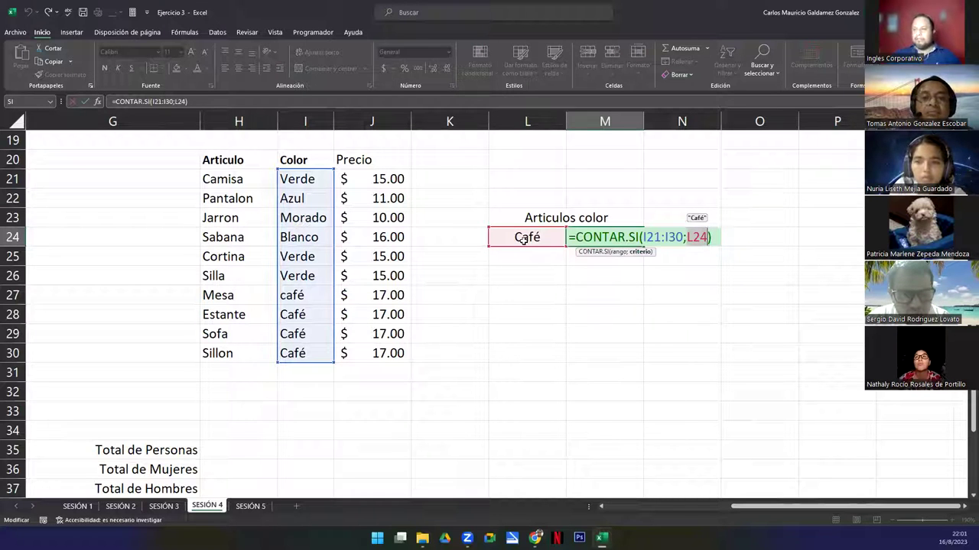
pyautogui.press('Return')
pyautogui.click(526, 240)
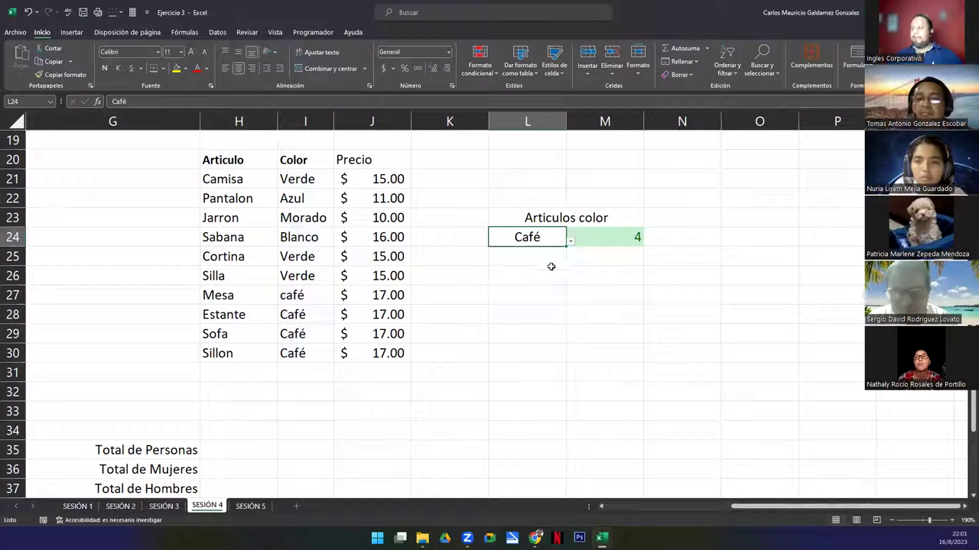
pyautogui.click(570, 242)
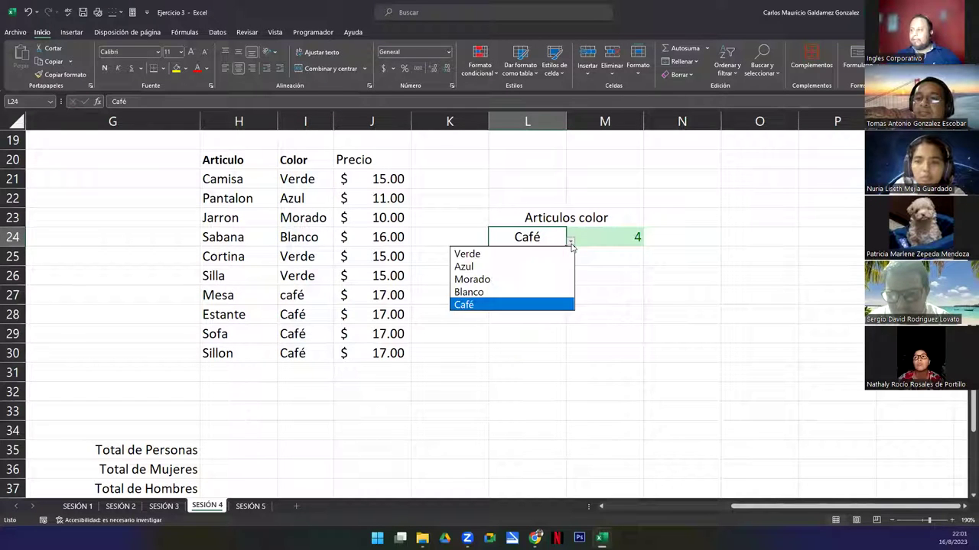
pyautogui.click(485, 257)
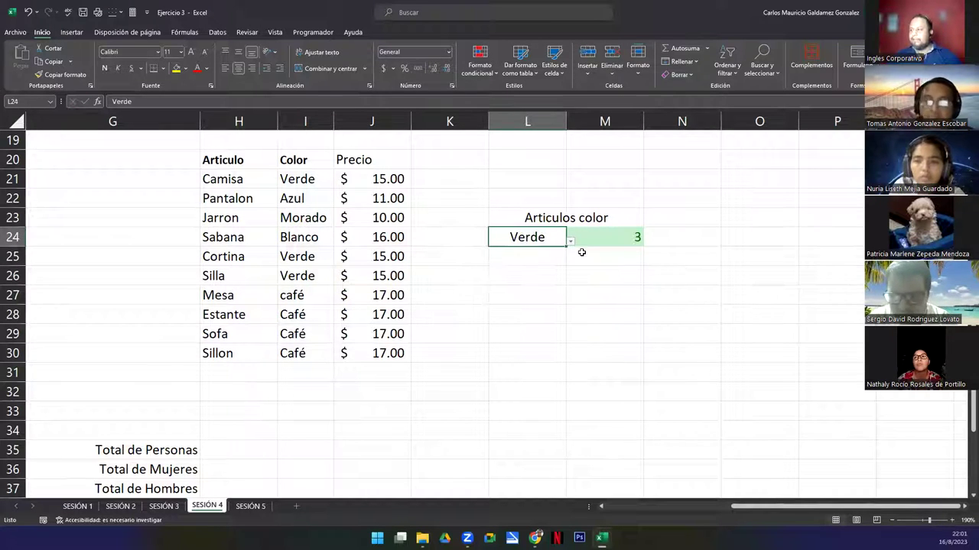
pyautogui.click(570, 242)
pyautogui.click(497, 265)
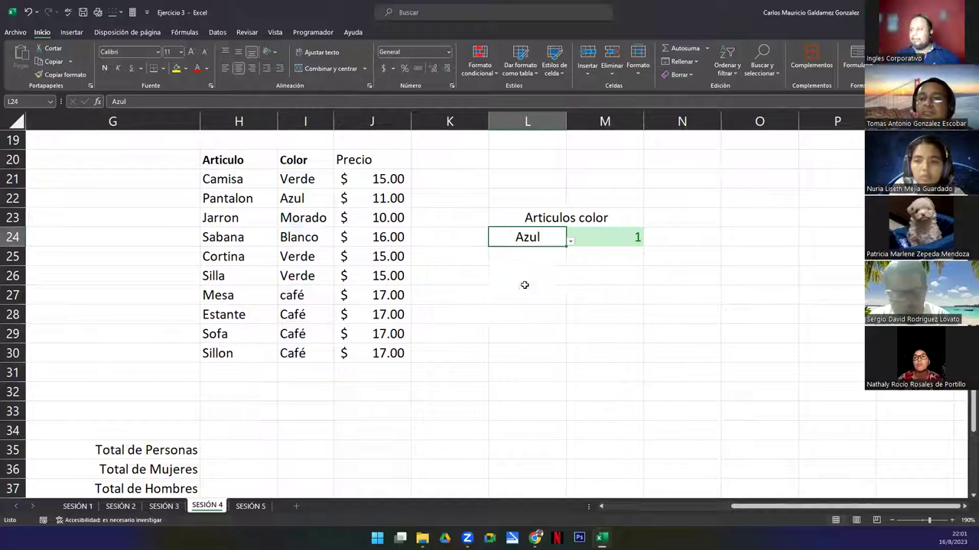
pyautogui.click(572, 241)
pyautogui.click(550, 237)
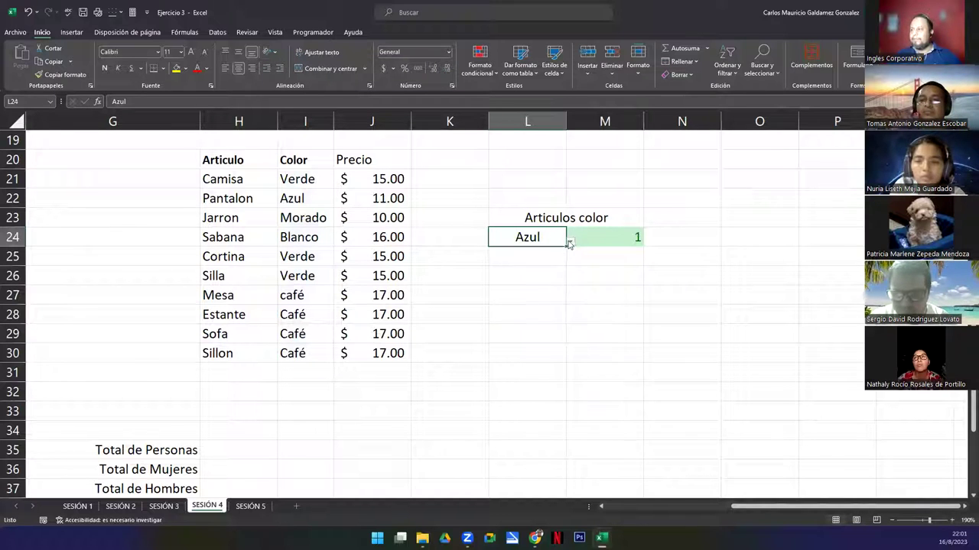
pyautogui.click(570, 241)
pyautogui.click(505, 279)
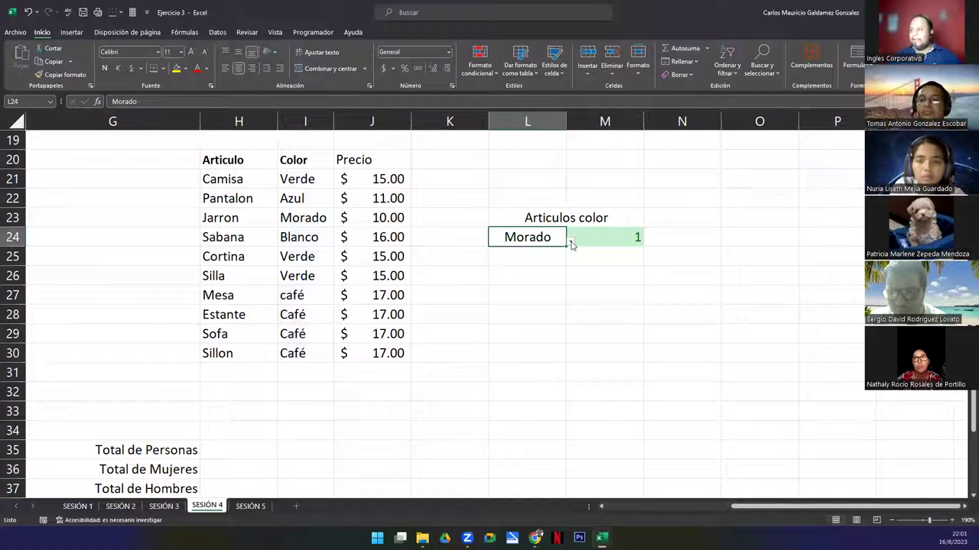
pyautogui.click(571, 242)
pyautogui.click(512, 292)
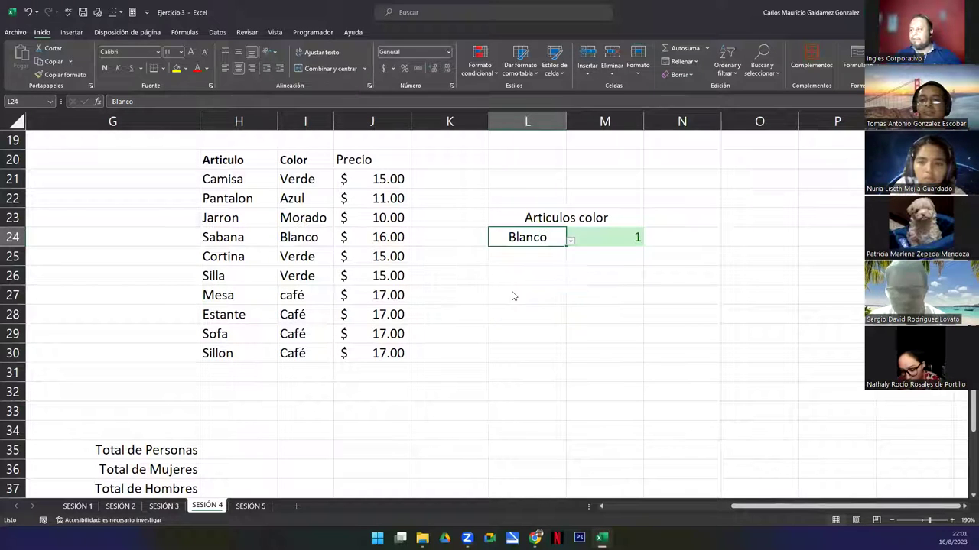
pyautogui.click(569, 241)
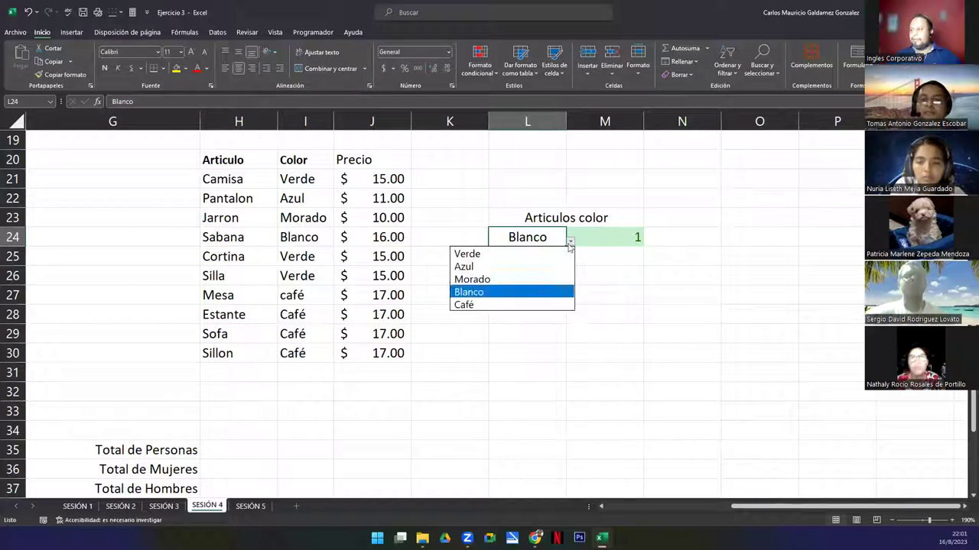
pyautogui.click(506, 304)
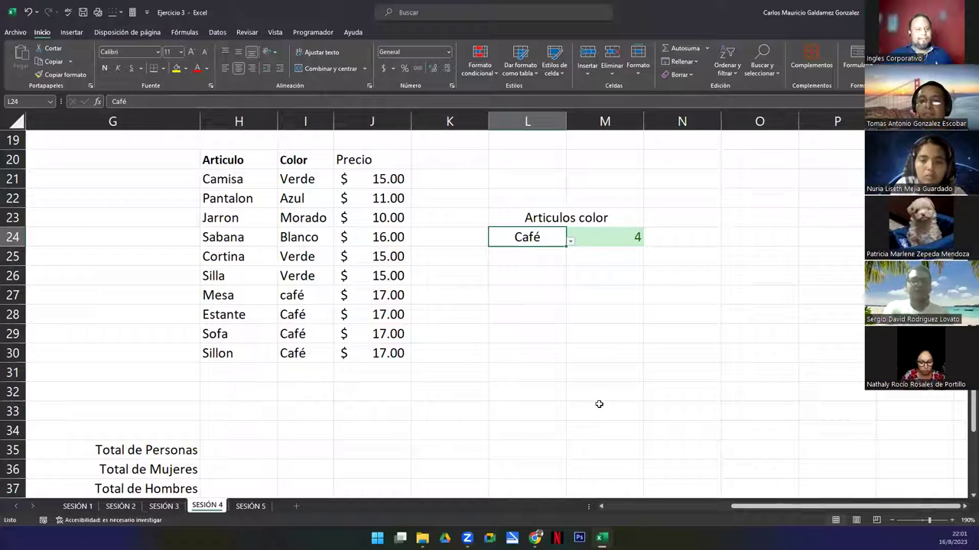
pyautogui.click(612, 509)
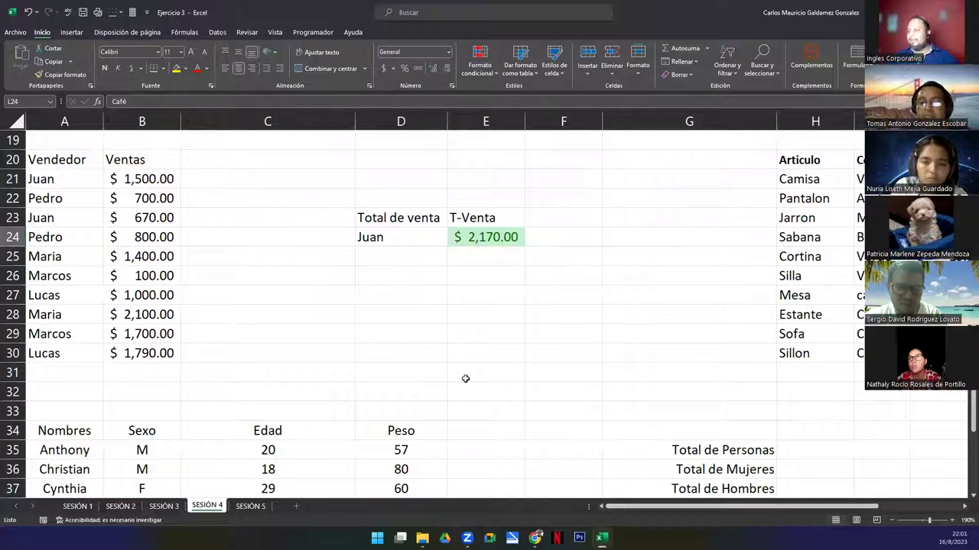
# Scroll to show the Nombres/Sexo/Edad/Peso table in A34:D44 with its questions
pyautogui.scroll(-5, 465, 378)
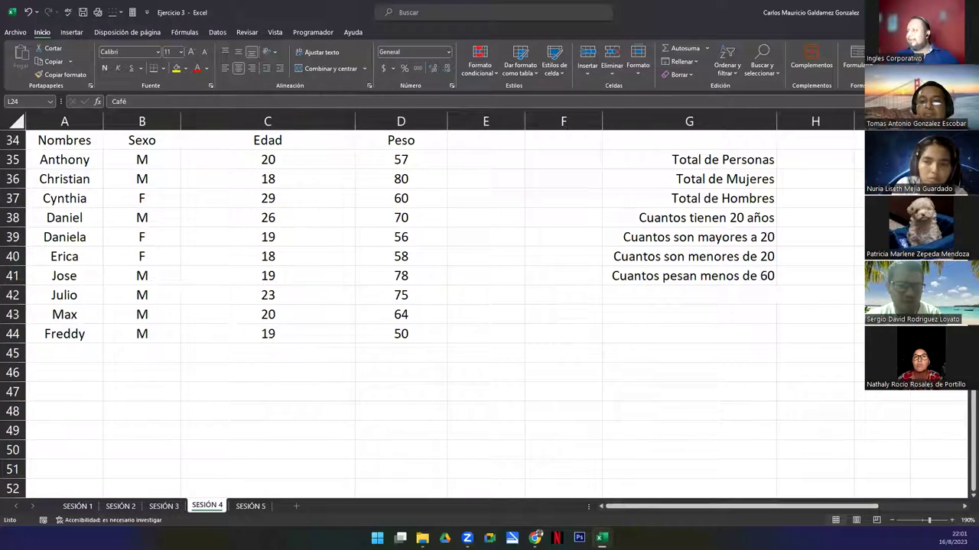
pyautogui.scroll(1, 465, 379)
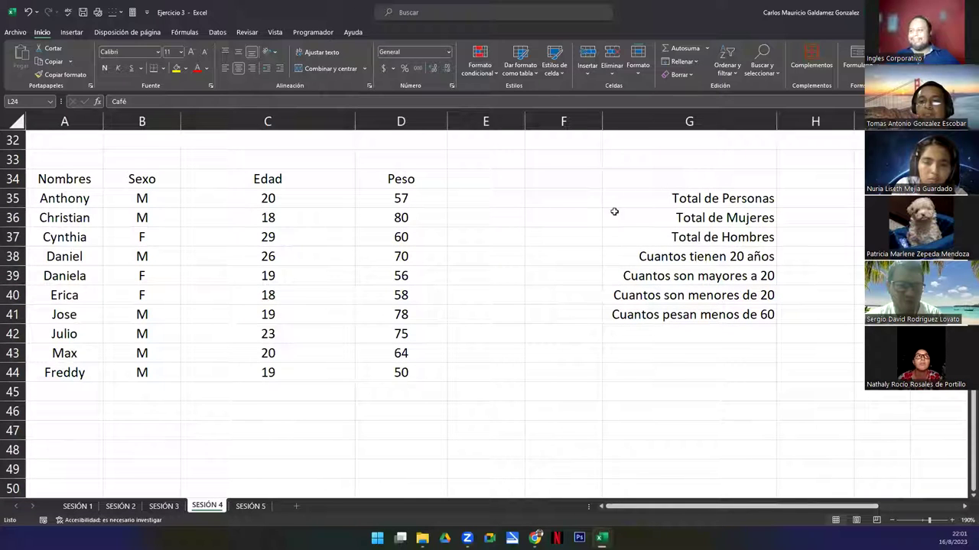
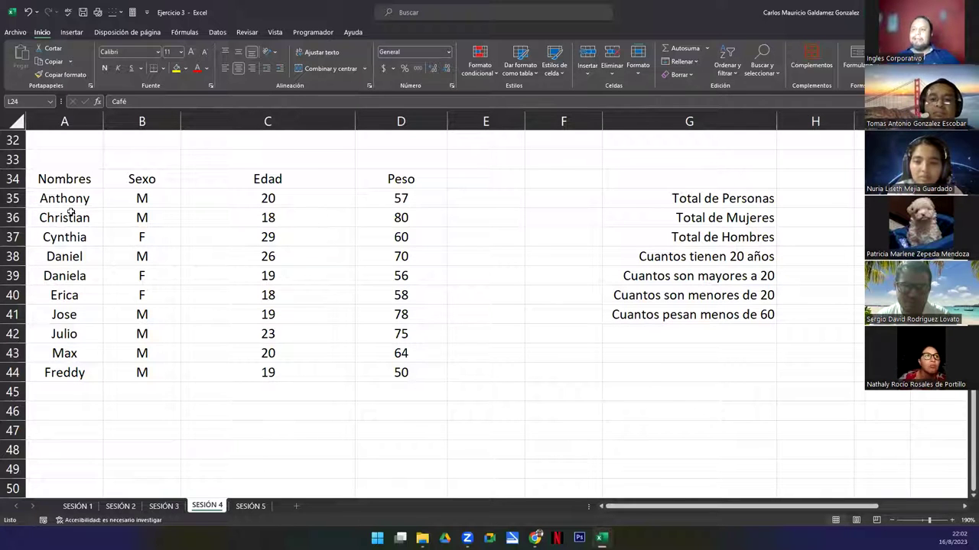
# Select the people data table, the counting-question list and the Total de Personas answer cell
pyautogui.moveTo(38, 178)
pyautogui.mouseDown()
pyautogui.moveTo(285, 238)
pyautogui.moveTo(413, 372)
pyautogui.mouseUp()
pyautogui.moveTo(719, 200); pyautogui.dragTo(679, 314)
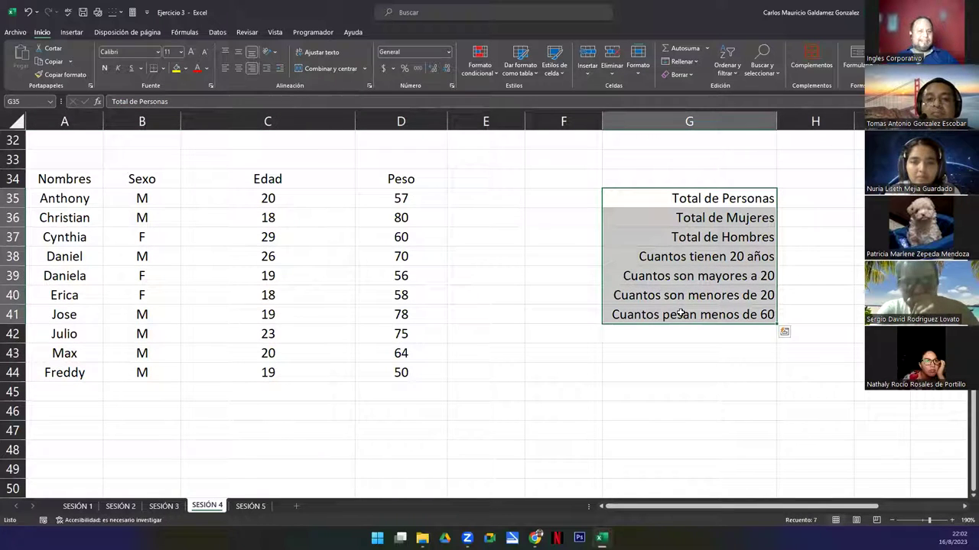
pyautogui.click(679, 199)
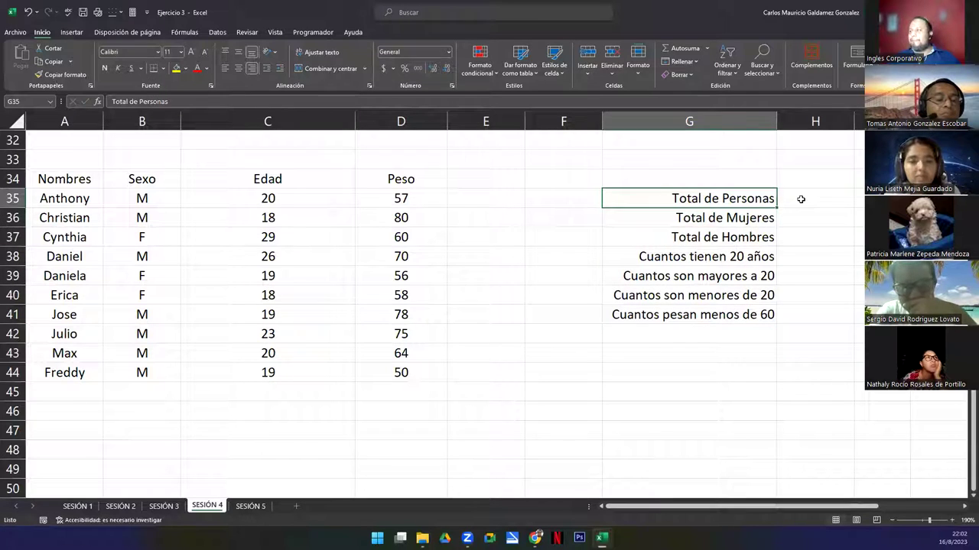
pyautogui.click(801, 199)
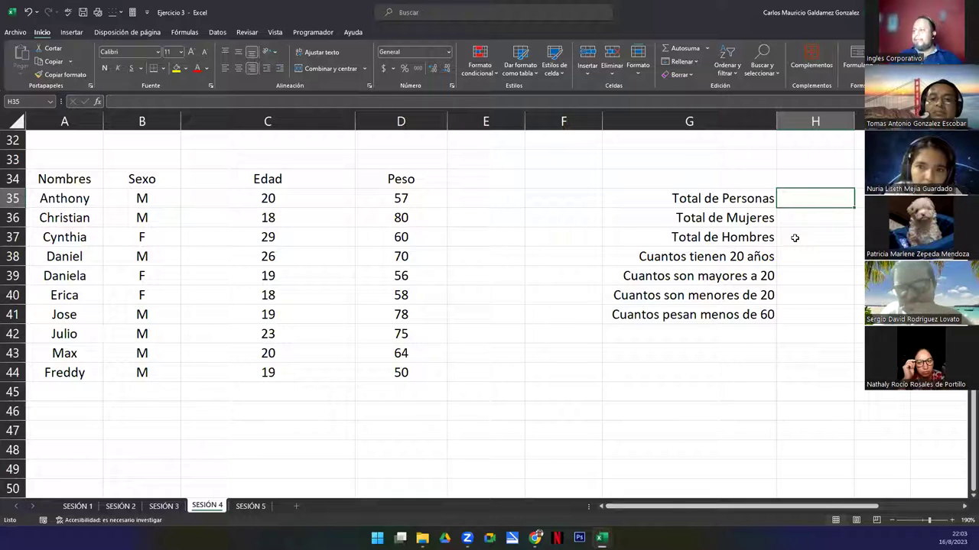
pyautogui.click(664, 199)
pyautogui.click(797, 202)
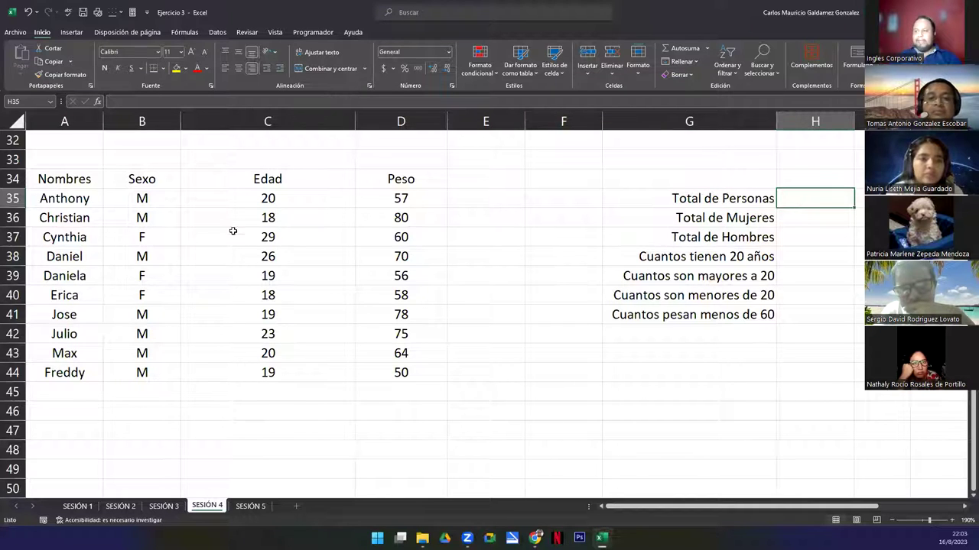
# Select the Edad values, then the Total de Personas and Total de Mujeres answer cells and the Sexo values
pyautogui.moveTo(227, 195); pyautogui.dragTo(265, 378)
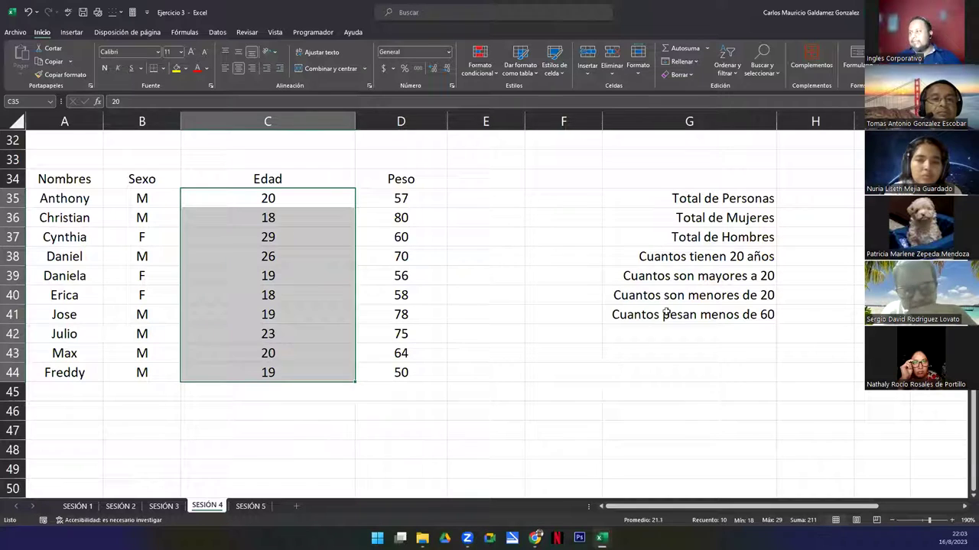
pyautogui.click(799, 201)
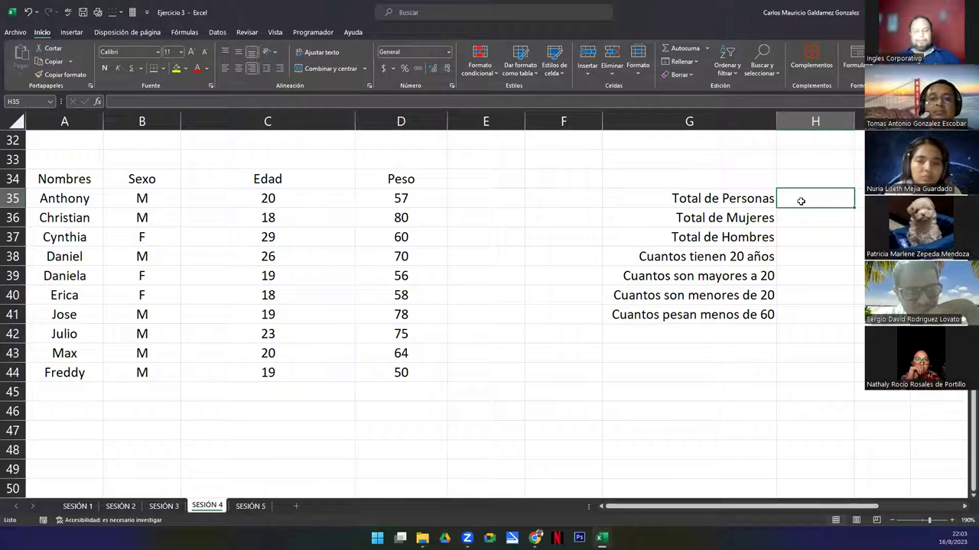
pyautogui.click(799, 218)
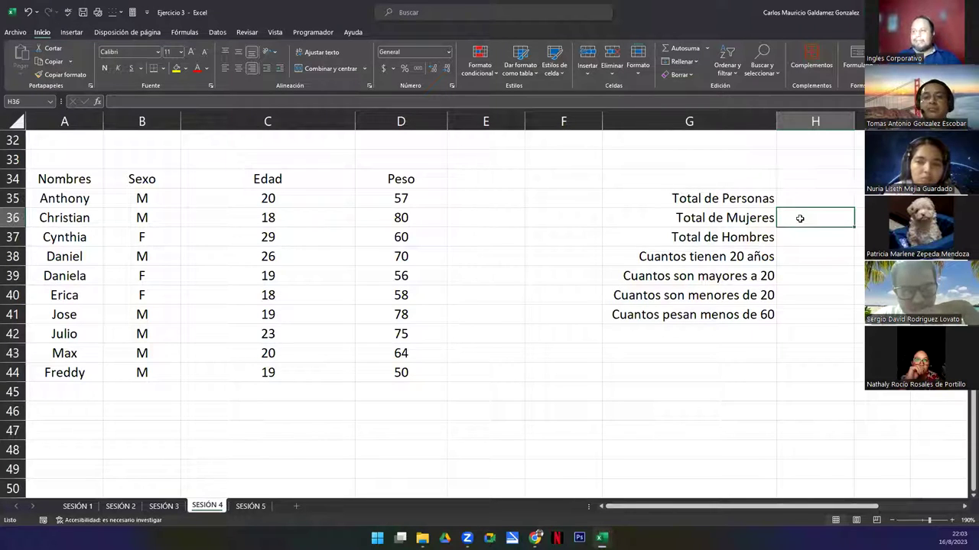
pyautogui.moveTo(135, 199)
pyautogui.mouseDown()
pyautogui.moveTo(118, 299)
pyautogui.moveTo(127, 370)
pyautogui.mouseUp()
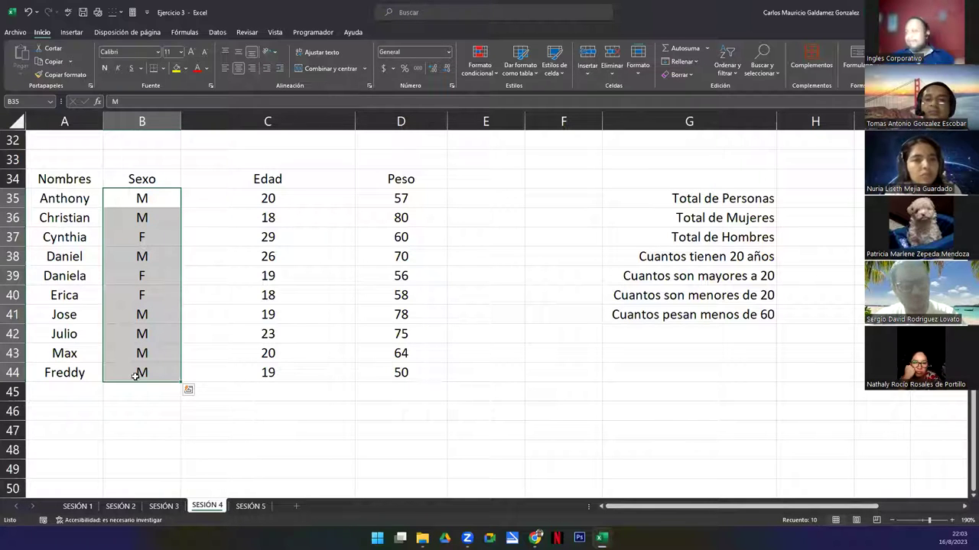
# Select the answer cells for age 20, older than 20, younger than 20 and weights under 60, then the whole answer range
pyautogui.click(791, 257)
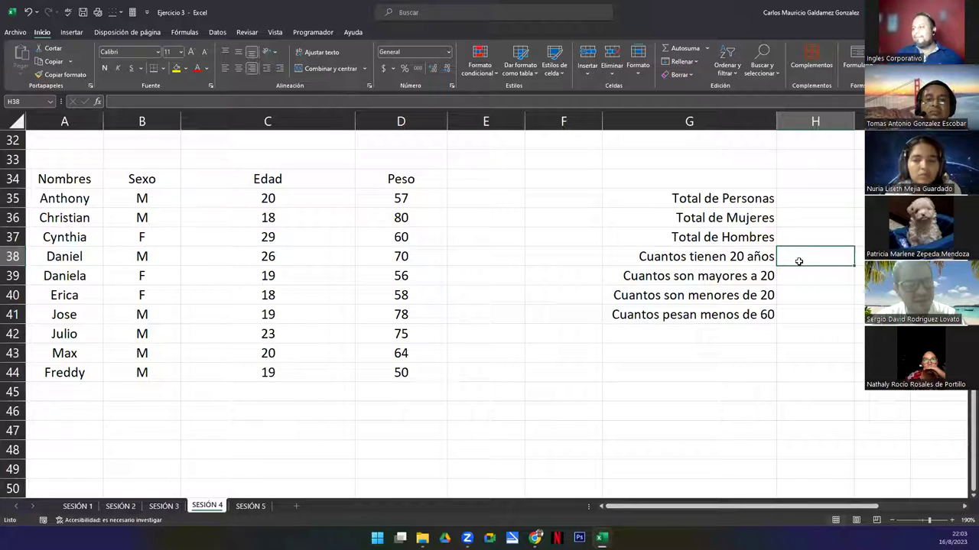
pyautogui.click(809, 278)
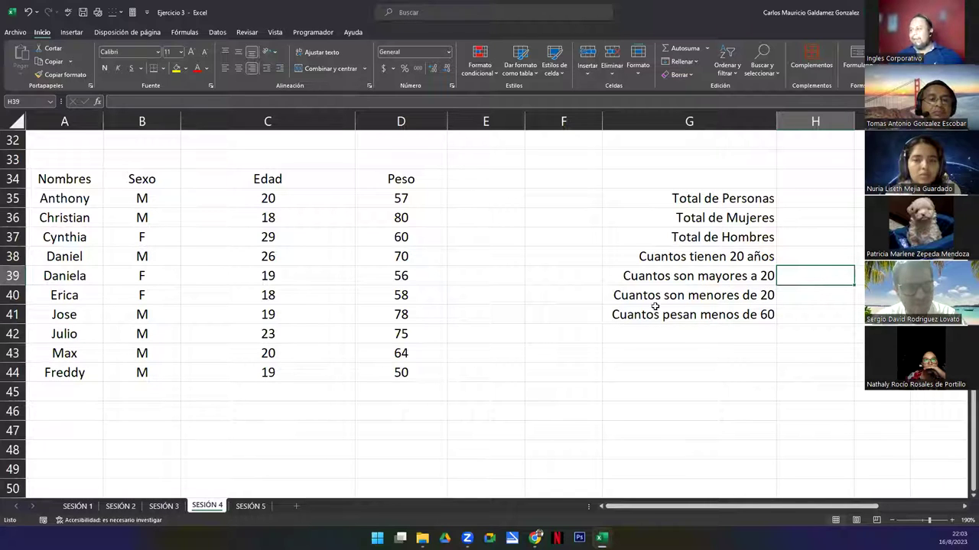
pyautogui.click(801, 297)
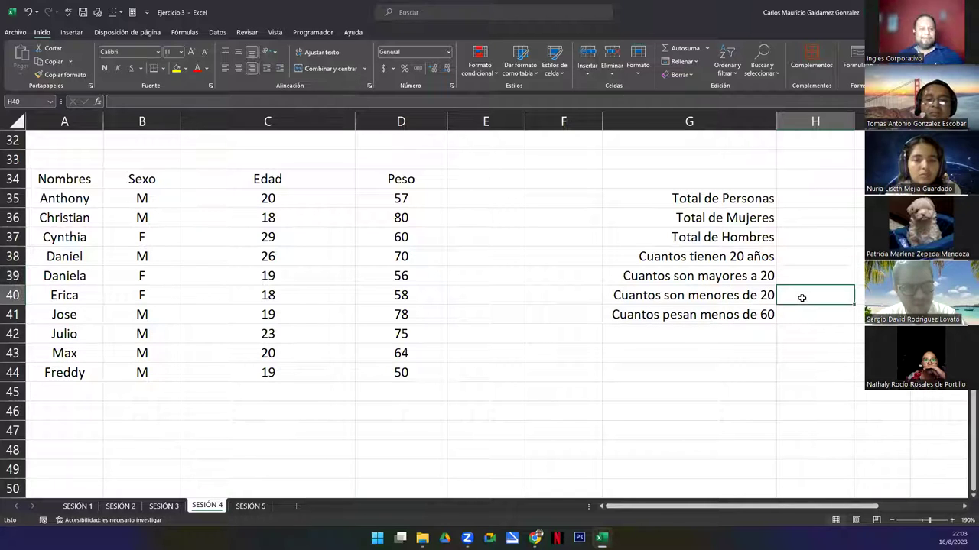
pyautogui.click(817, 315)
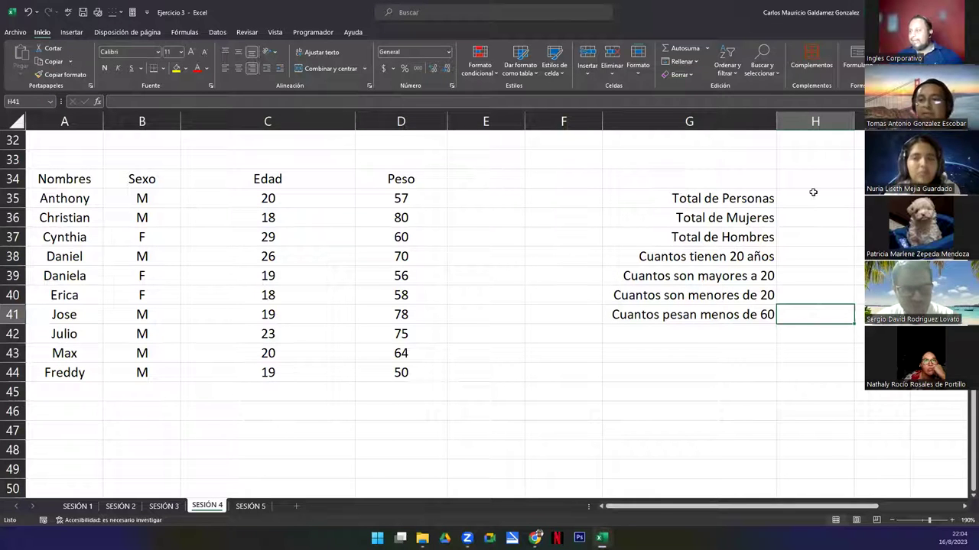
pyautogui.moveTo(810, 207); pyautogui.dragTo(685, 315)
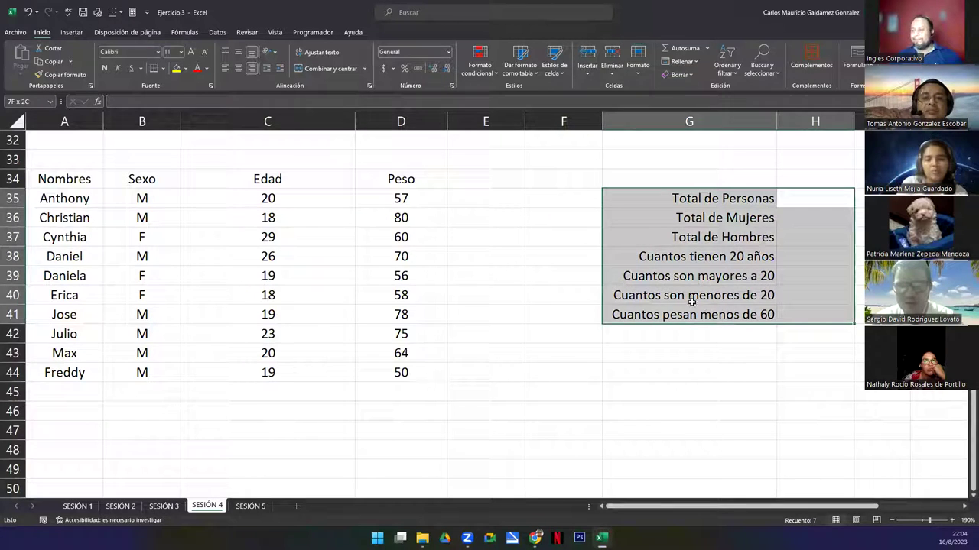
# Select the Valores Mayores a $1500.00 label at the top, then switch to the Genially presentation in Chrome
pyautogui.scroll(10, 458, 325)
pyautogui.click(262, 259)
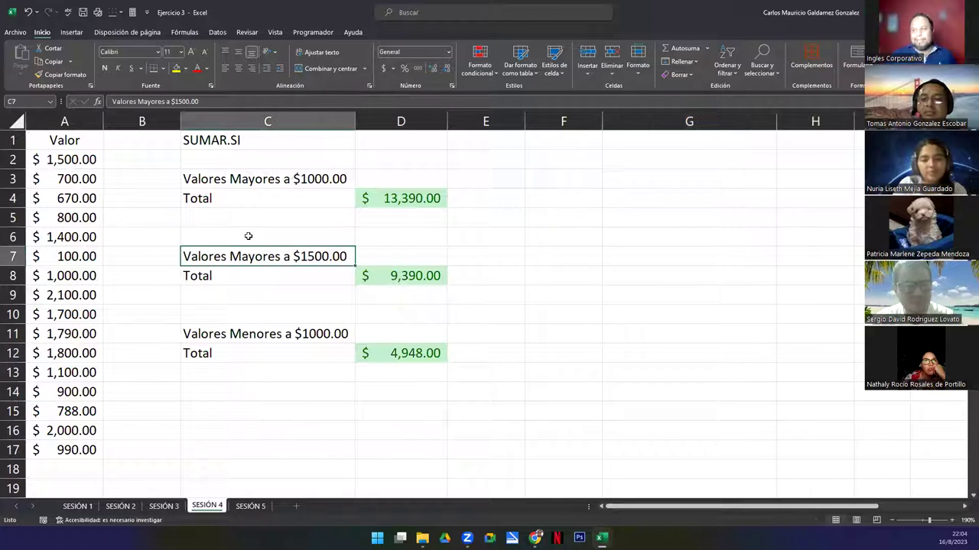
pyautogui.hotkey('alt', 'Tab')
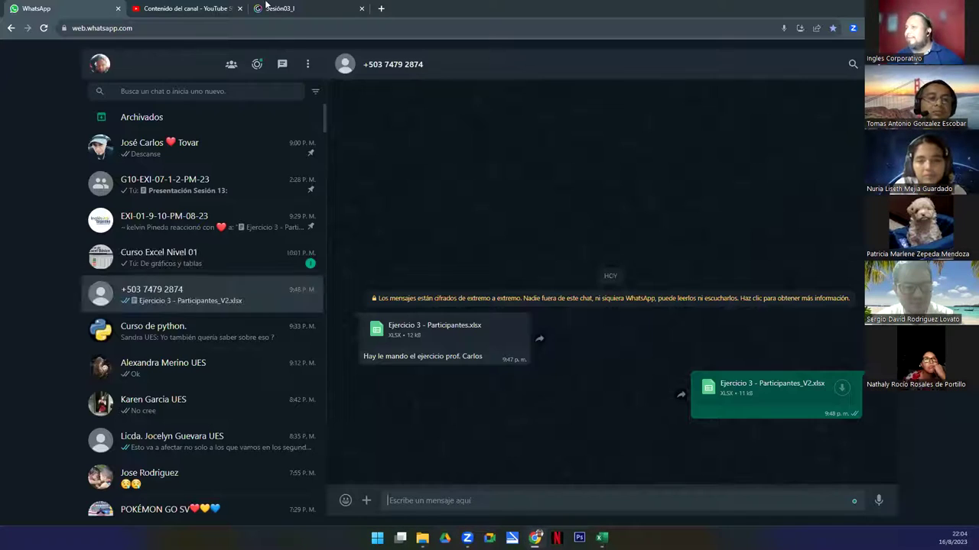
pyautogui.hotkey('ctrl', '3')
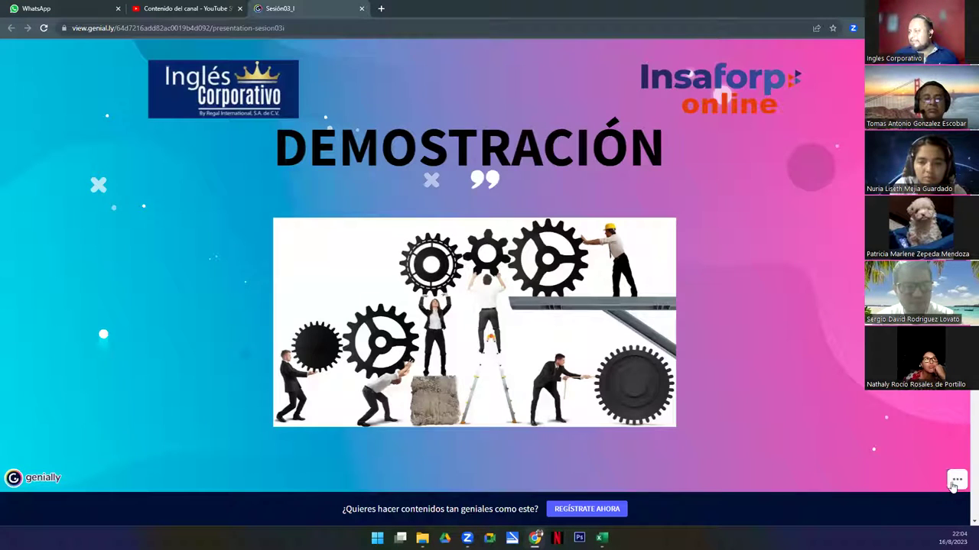
# Show the Genially presentation fullscreen and advance through CONSULTAS to the final logos slide
pyautogui.click(938, 480)
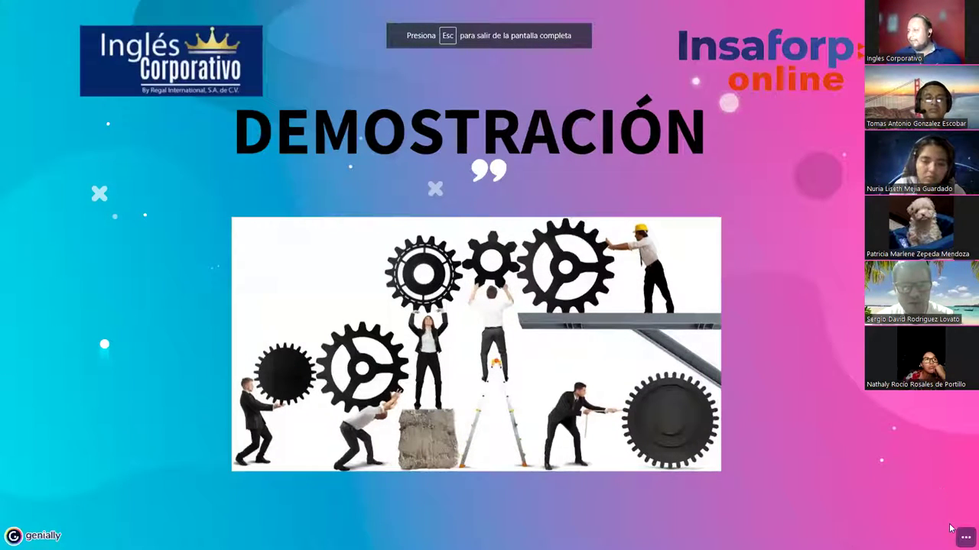
pyautogui.press('Right')
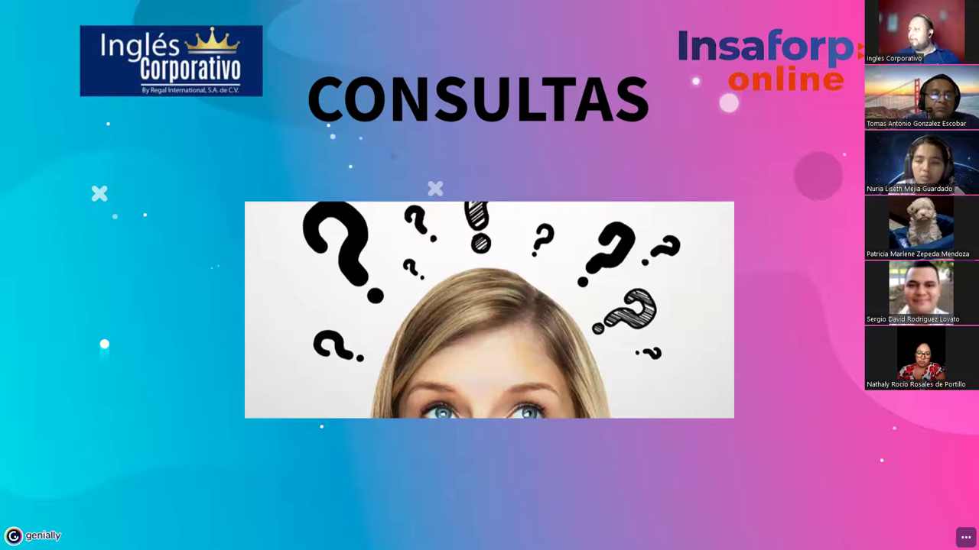
pyautogui.press('Right')
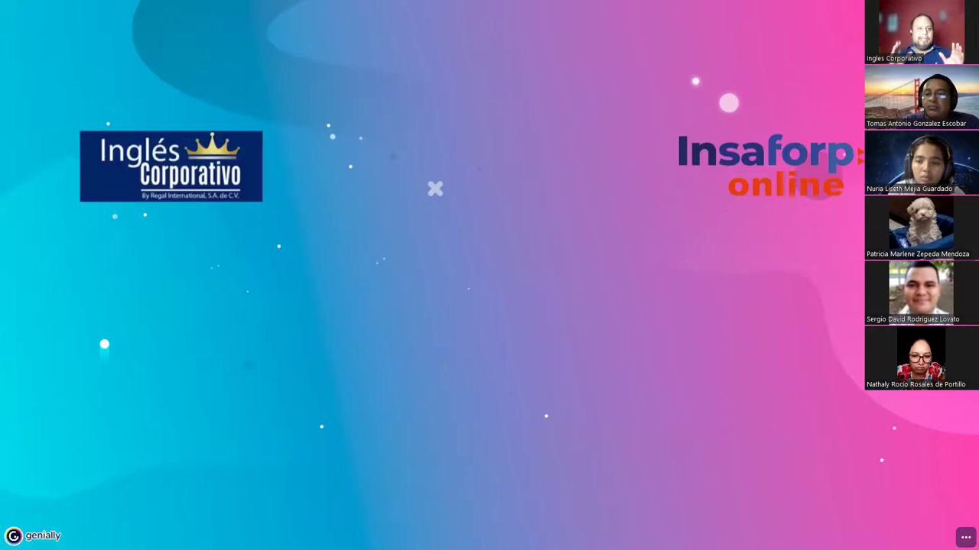